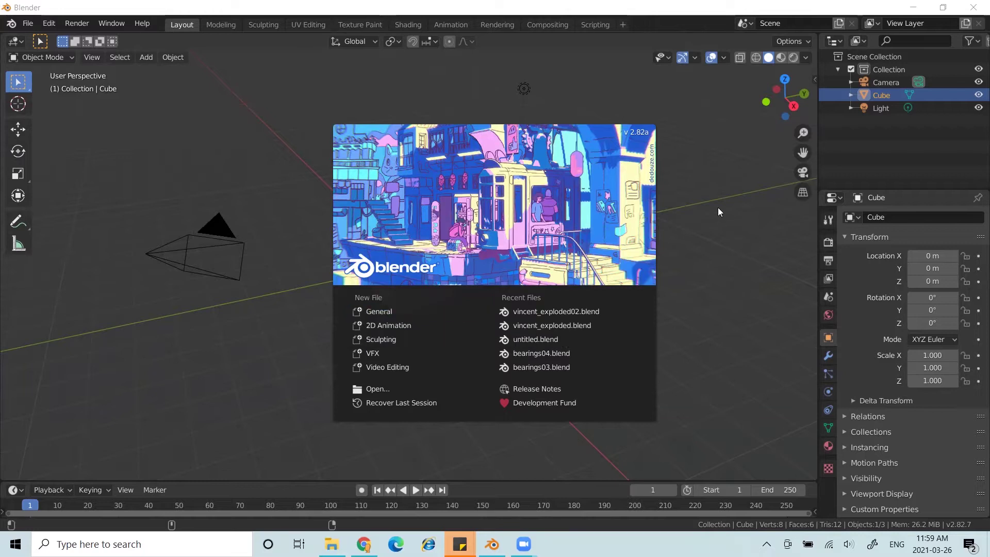
Dismiss the splash screen and delete the default cube from the scene.
{"action": "left_click", "coordinate": [722, 256]}
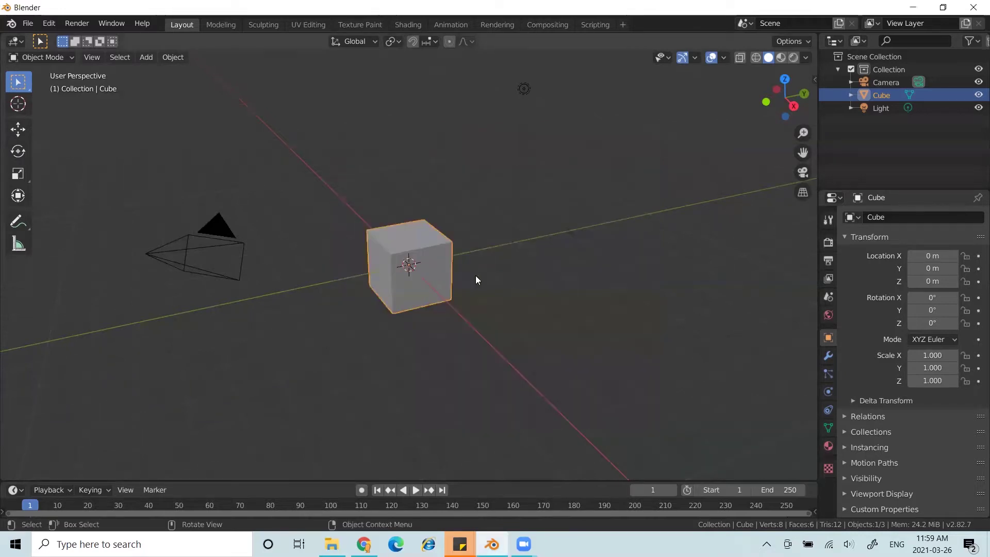
{"action": "left_click", "coordinate": [421, 198]}
{"action": "left_click", "coordinate": [428, 238]}
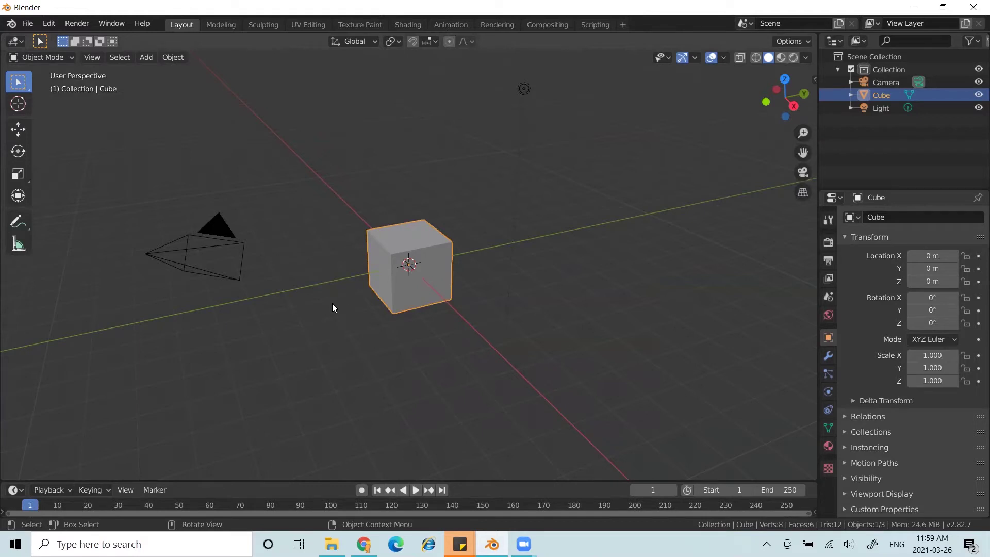
{"action": "key", "text": "x"}
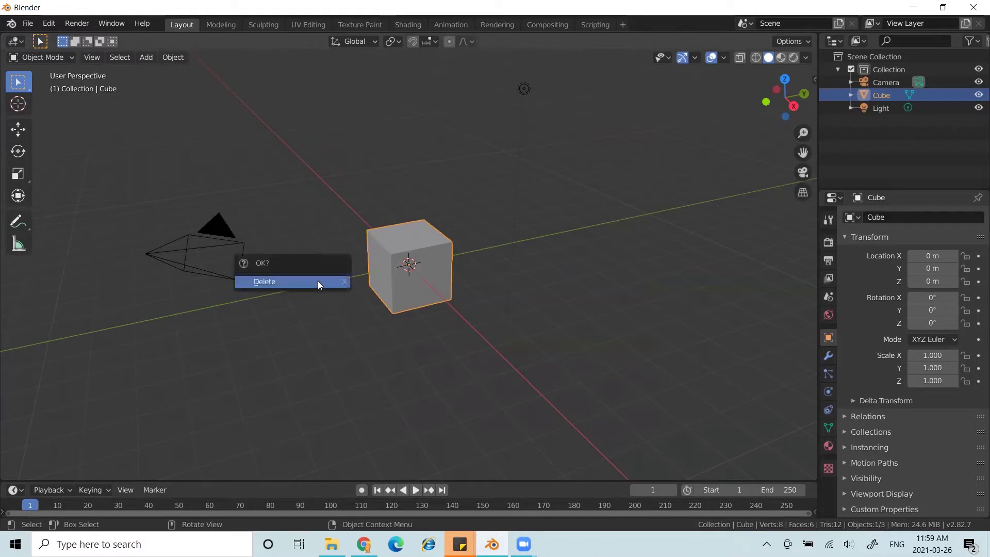
{"action": "left_click", "coordinate": [314, 281]}
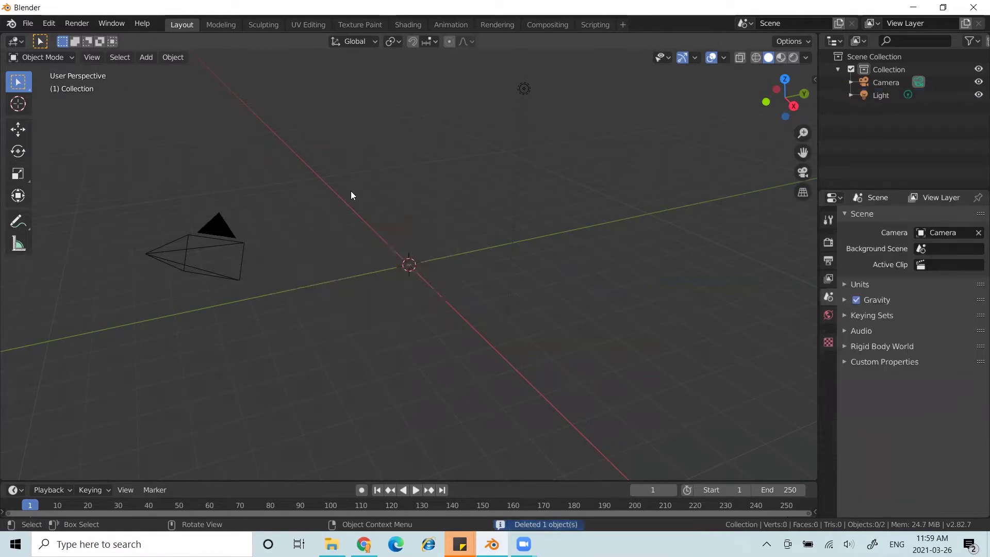
{"action": "left_click_drag", "start_coordinate": [335, 167], "coordinate": [516, 326]}
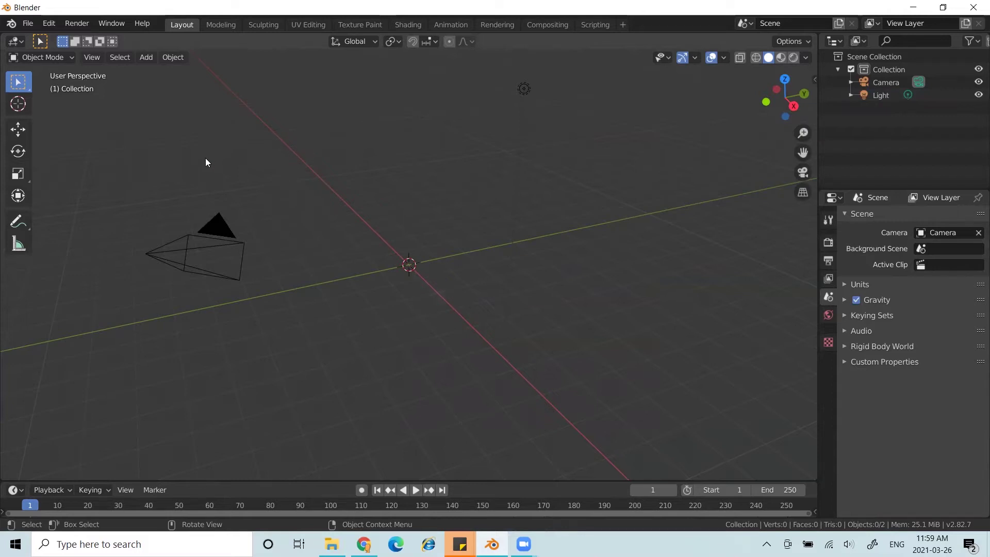
Start a Wavefront (.obj) import and reposition the file browser window.
{"action": "left_click", "coordinate": [28, 24]}
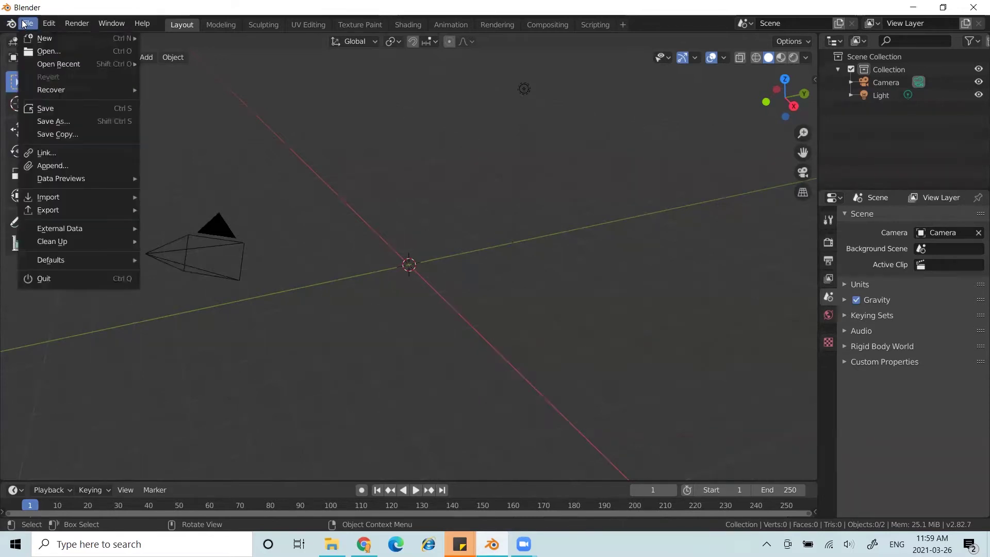
{"action": "mouse_move", "coordinate": [102, 198]}
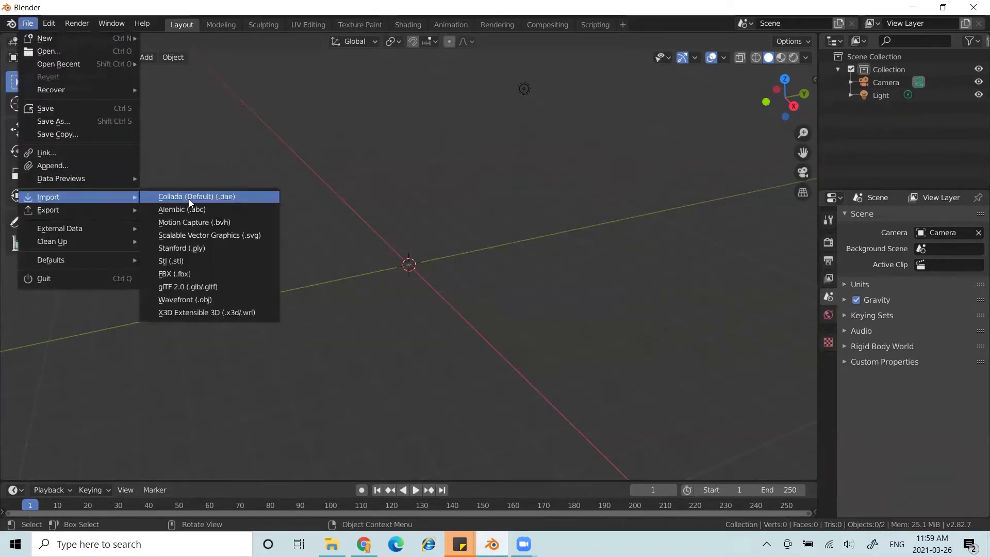
{"action": "left_click", "coordinate": [216, 300]}
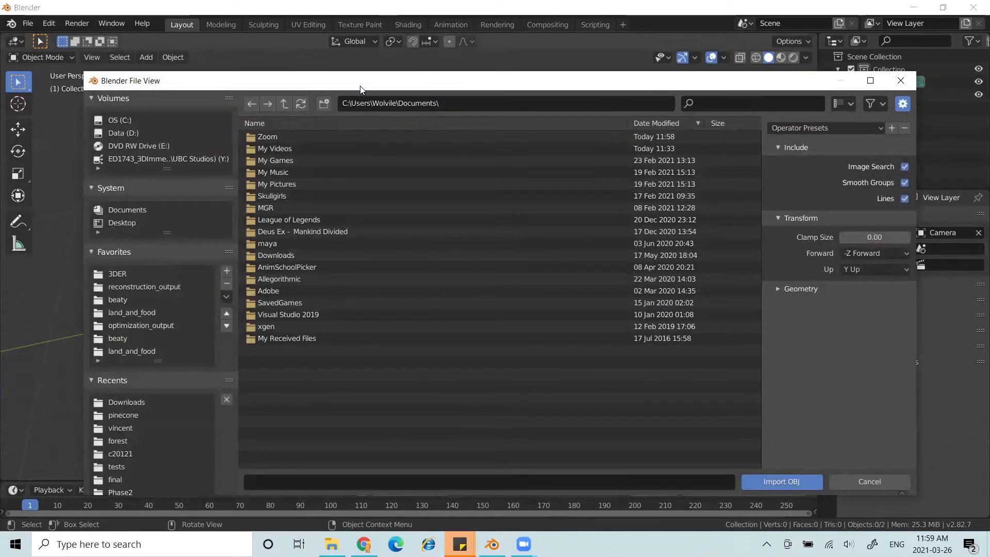
{"action": "left_click_drag", "start_coordinate": [360, 88], "coordinate": [345, 53]}
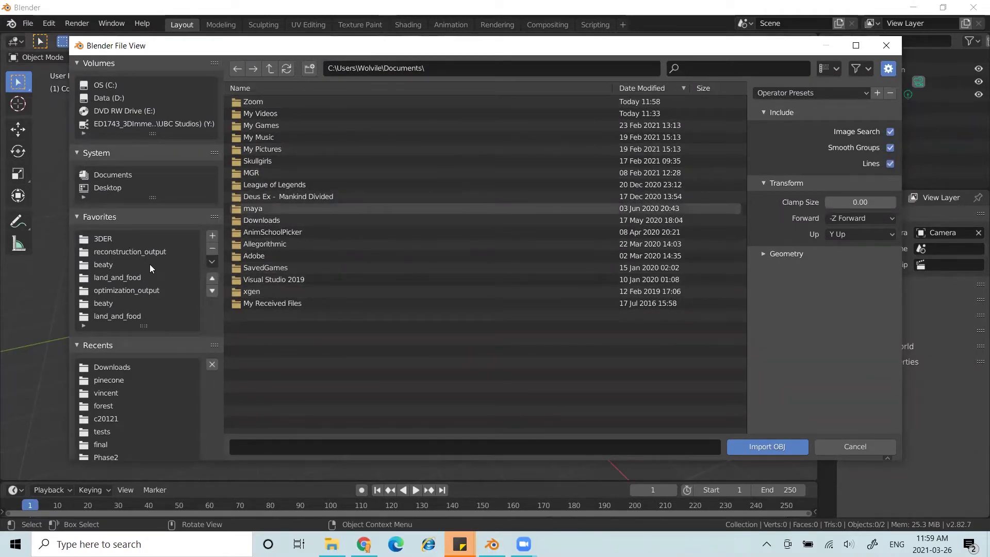
Browse to the tests folder inside optimization_output and choose W_optimized.obj for import.
{"action": "left_click", "coordinate": [116, 239]}
{"action": "left_click", "coordinate": [300, 149]}
{"action": "double_click", "coordinate": [312, 148]}
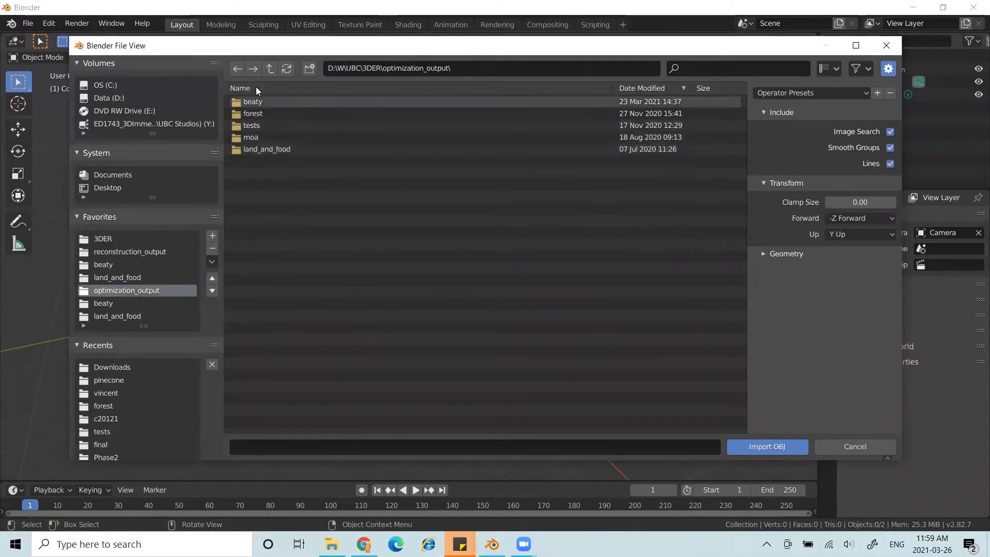
{"action": "double_click", "coordinate": [278, 126]}
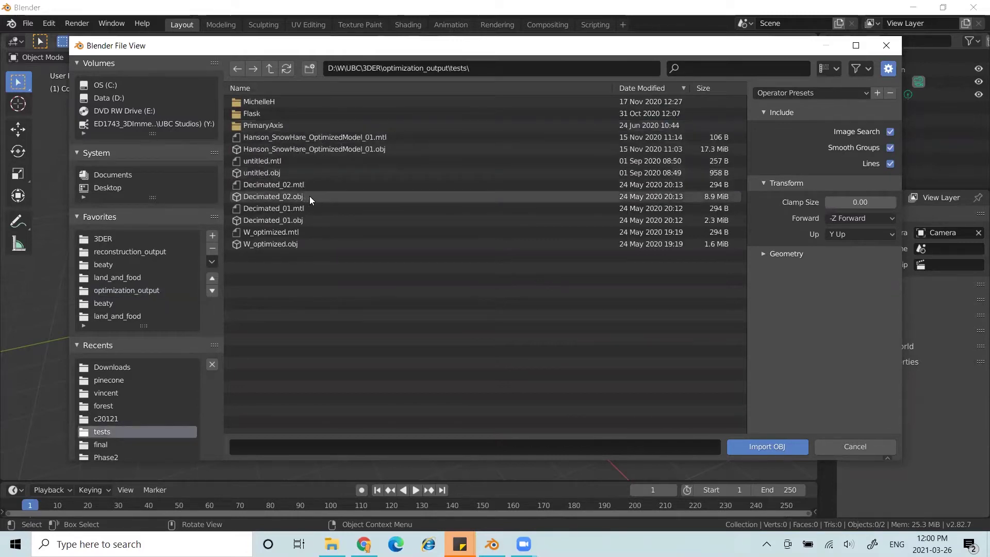
{"action": "left_click", "coordinate": [306, 245]}
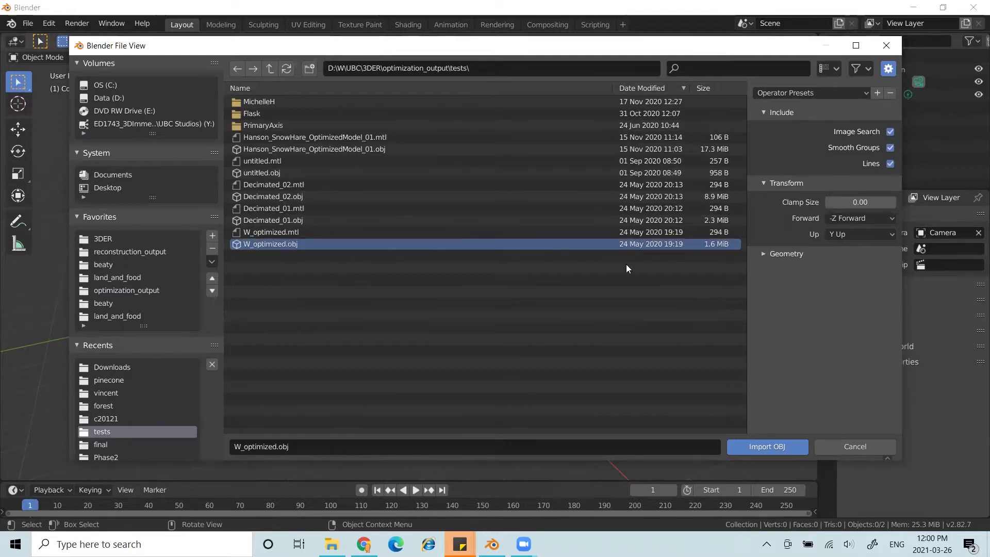
Set the forward axis of the OBJ import to Z Forward.
{"action": "left_click", "coordinate": [847, 220]}
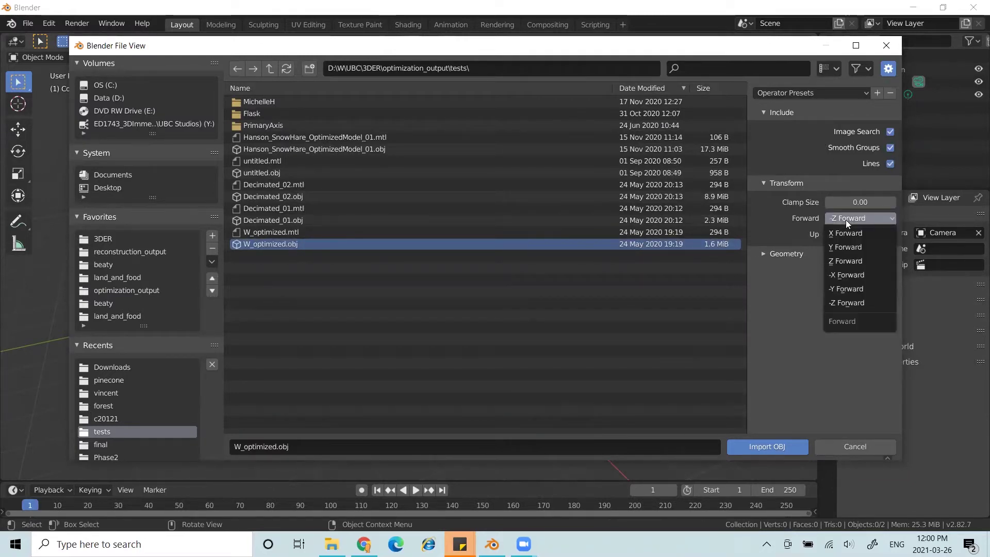
{"action": "left_click", "coordinate": [851, 262]}
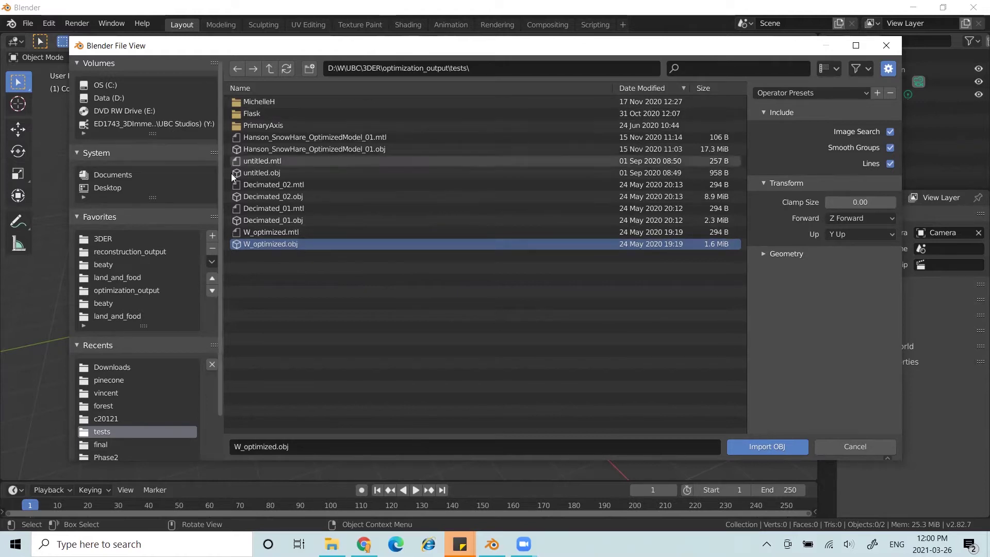
{"action": "left_click_drag", "start_coordinate": [264, 261], "coordinate": [282, 188]}
{"action": "left_click", "coordinate": [280, 278]}
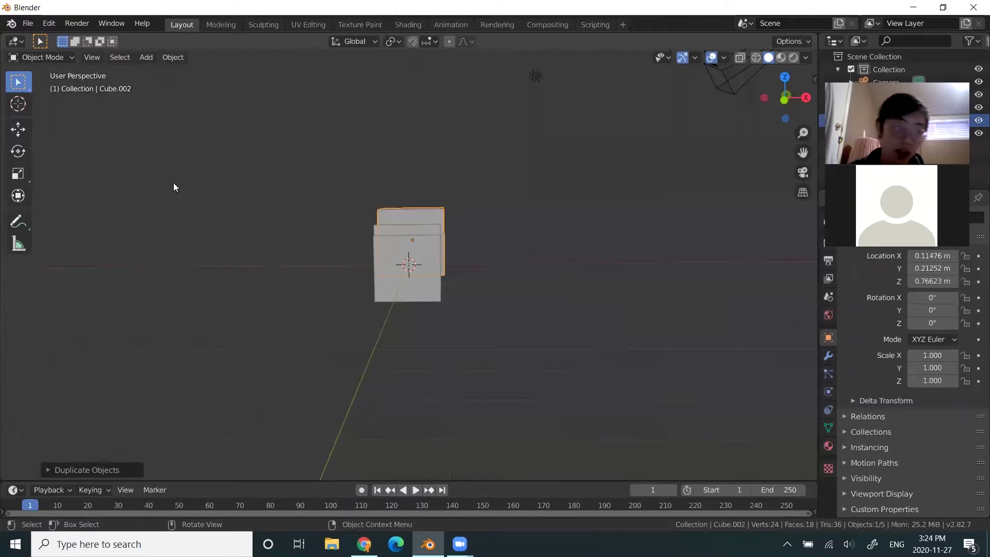
{"action": "mouse_move", "coordinate": [358, 264]}
{"action": "middle_mouse_down"}
{"action": "mouse_move", "coordinate": [333, 283]}
{"action": "mouse_move", "coordinate": [360, 281]}
{"action": "middle_mouse_up"}
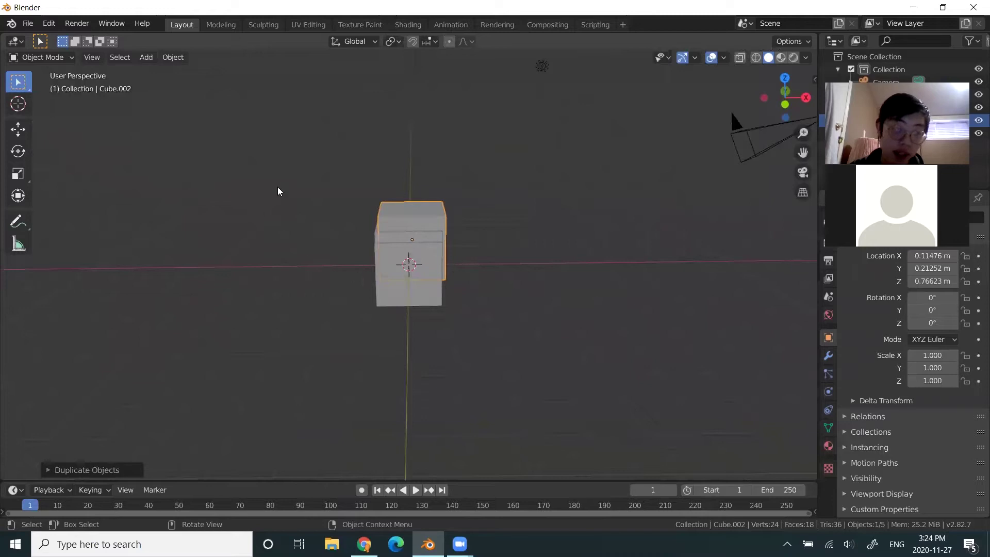
{"action": "left_click_drag", "start_coordinate": [350, 196], "coordinate": [389, 283]}
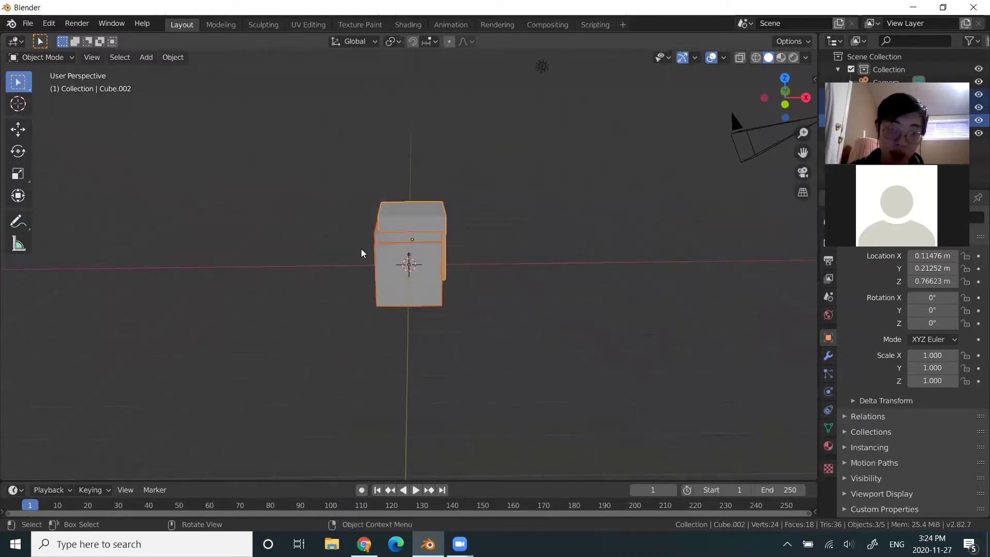
{"action": "left_click", "coordinate": [331, 227]}
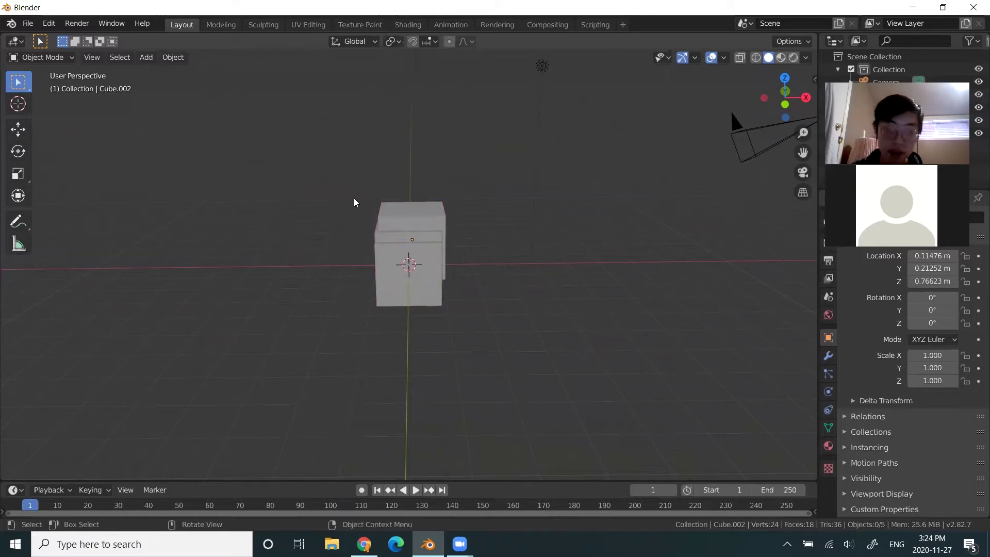
{"action": "left_click_drag", "start_coordinate": [356, 203], "coordinate": [374, 267]}
{"action": "left_click", "coordinate": [339, 254]}
{"action": "left_click_drag", "start_coordinate": [366, 221], "coordinate": [351, 255]}
{"action": "left_click", "coordinate": [341, 301]}
{"action": "left_click", "coordinate": [401, 231]}
{"action": "left_click", "coordinate": [384, 261]}
{"action": "left_click", "coordinate": [384, 278]}
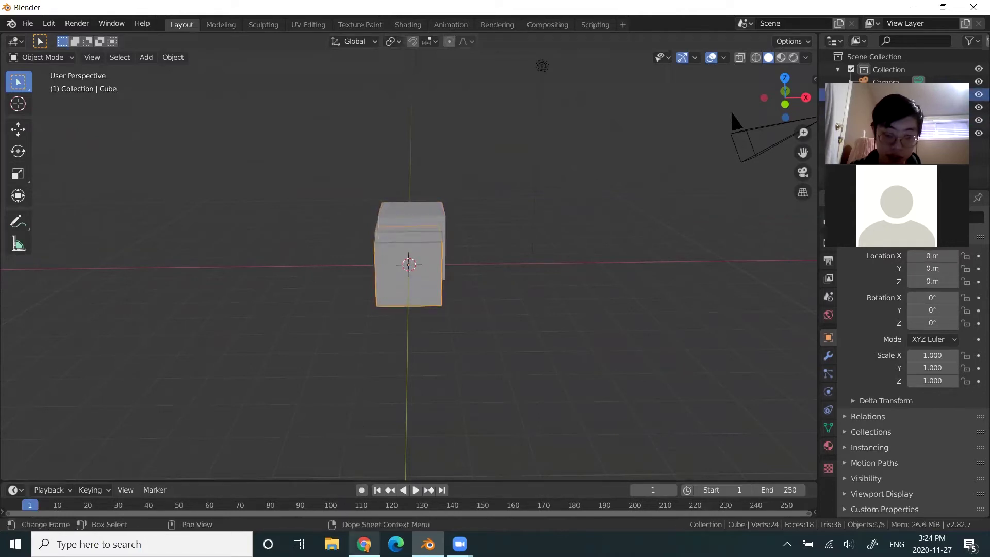
Switch to Chrome, open the 3D TLEF spreadsheet and view the photo of the assembled chuck in the VL001 row.
{"action": "left_click", "coordinate": [364, 544]}
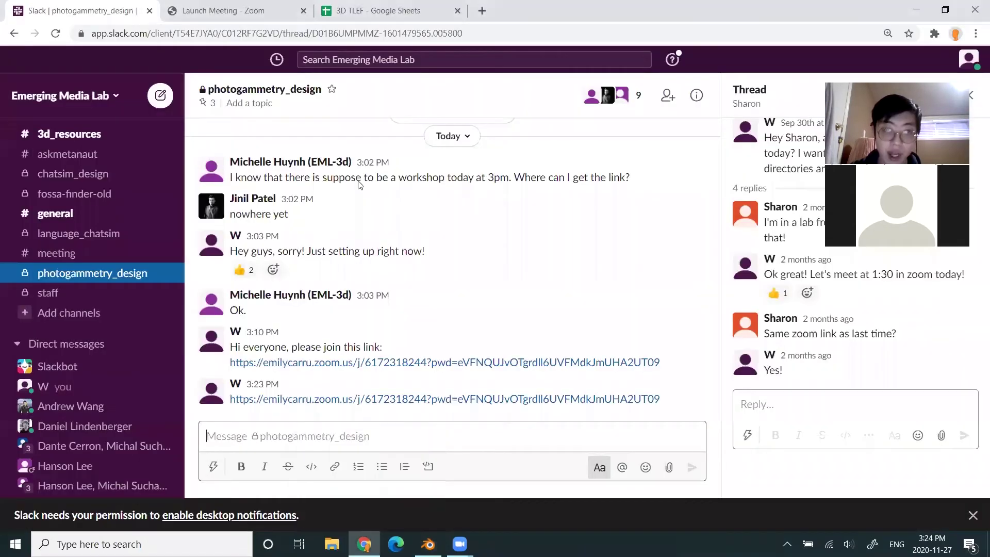
{"action": "left_click", "coordinate": [388, 7]}
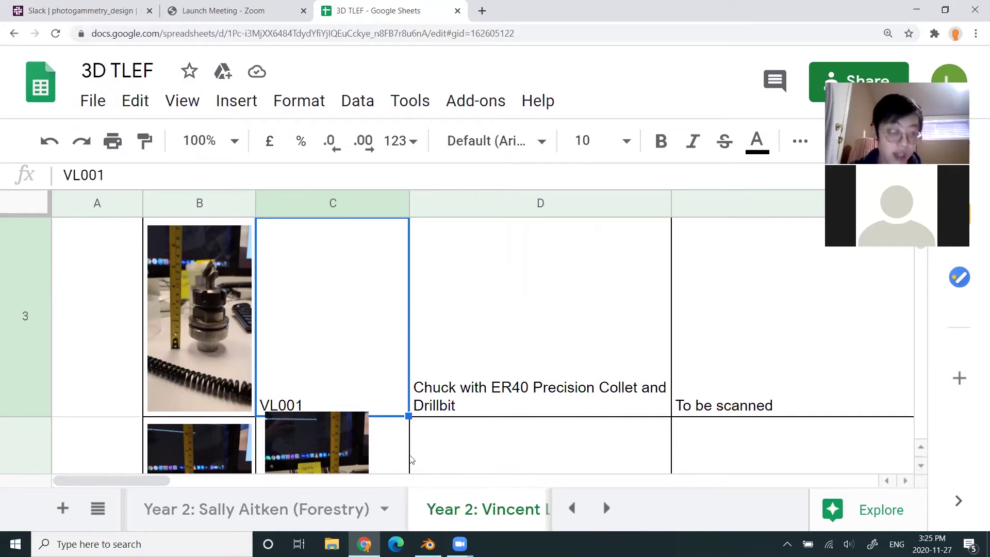
{"action": "scroll", "coordinate": [235, 369], "scroll_direction": "up", "scroll_amount": 1}
{"action": "scroll", "coordinate": [270, 352], "scroll_direction": "down", "scroll_amount": 1}
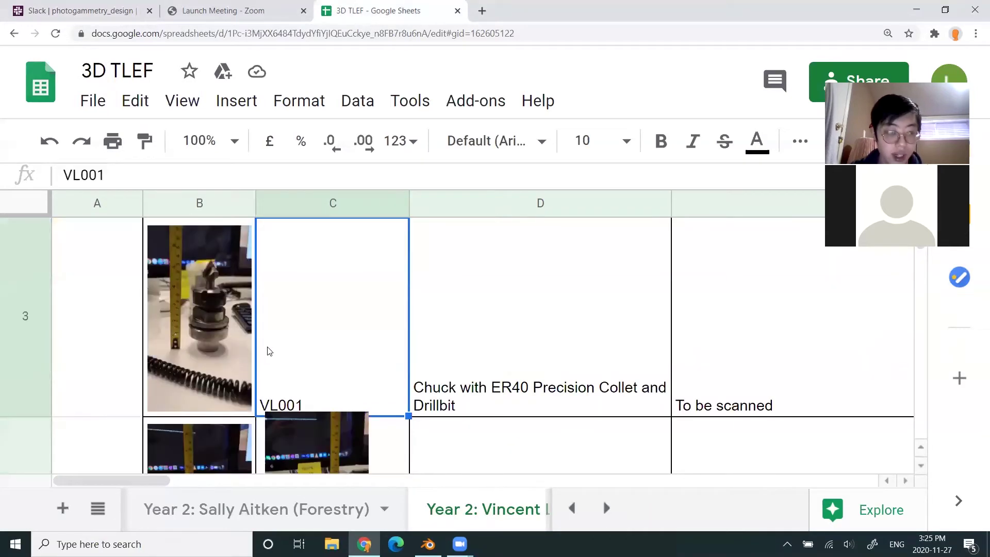
{"action": "left_click", "coordinate": [205, 326]}
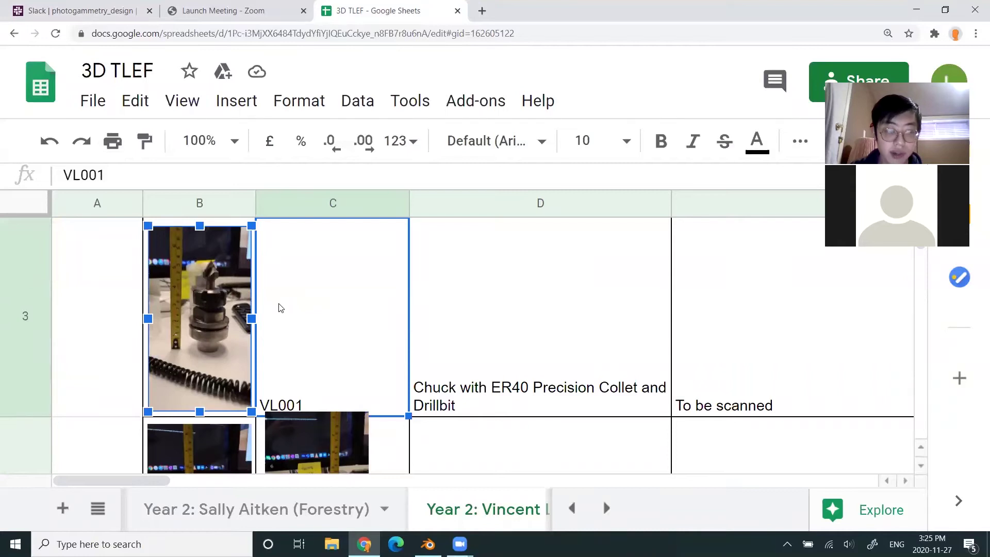
Examine the photos of the de-constructed chuck VL002 and drill bit VL002-B, and compare them with the assembled VL001.
{"action": "scroll", "coordinate": [317, 326], "scroll_direction": "down", "scroll_amount": 1}
{"action": "left_click", "coordinate": [316, 335]}
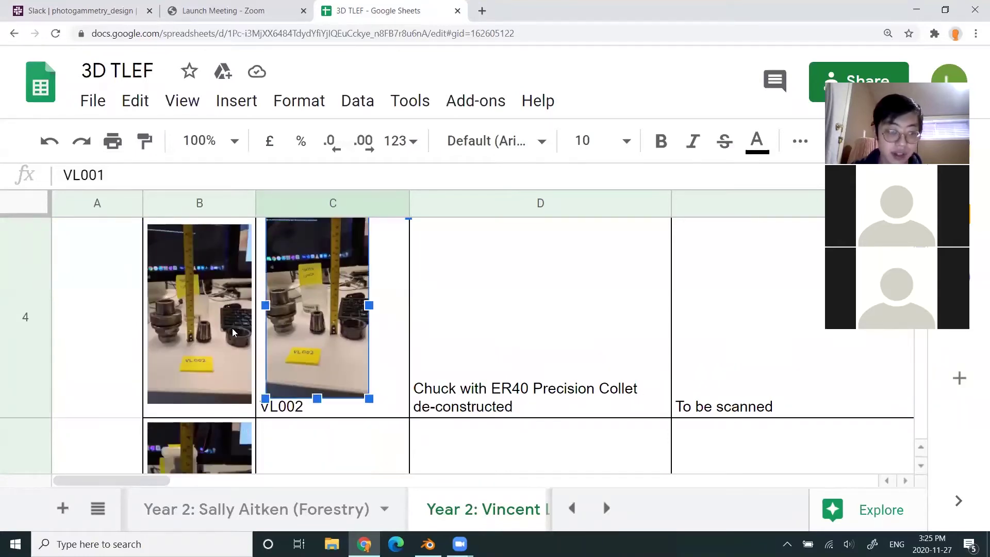
{"action": "left_click", "coordinate": [233, 332]}
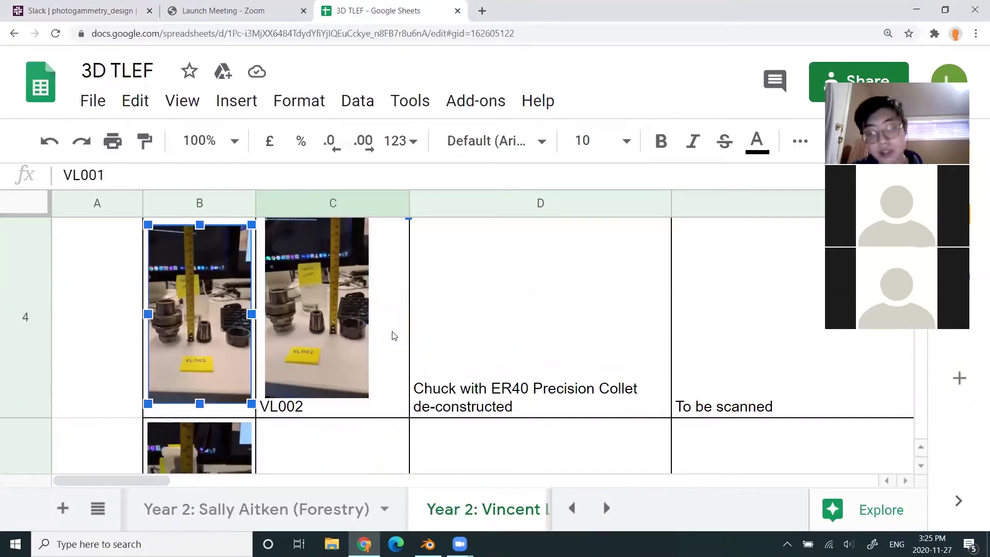
{"action": "scroll", "coordinate": [385, 346], "scroll_direction": "down", "scroll_amount": 1}
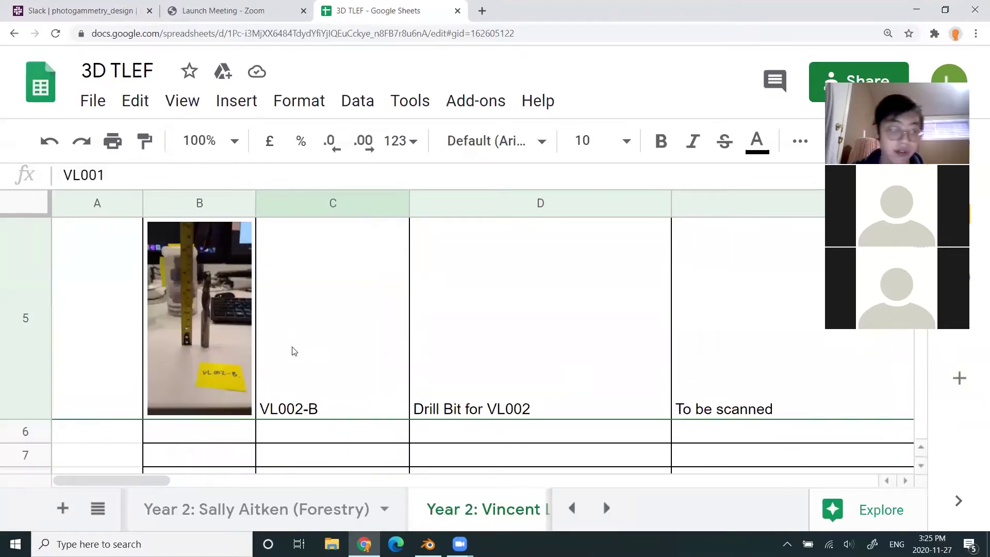
{"action": "scroll", "coordinate": [311, 353], "scroll_direction": "up", "scroll_amount": 3}
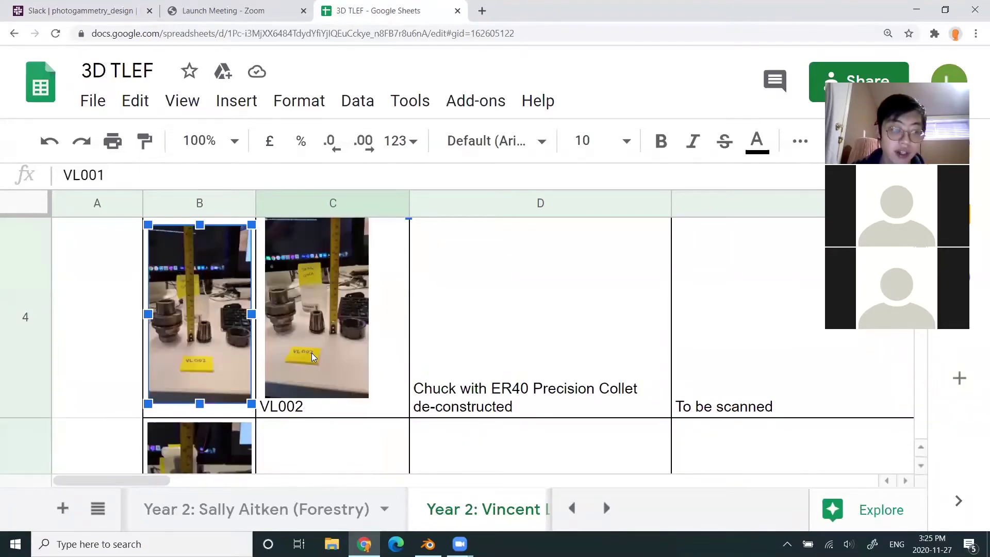
{"action": "scroll", "coordinate": [324, 368], "scroll_direction": "down", "scroll_amount": 1}
{"action": "left_click", "coordinate": [222, 327]}
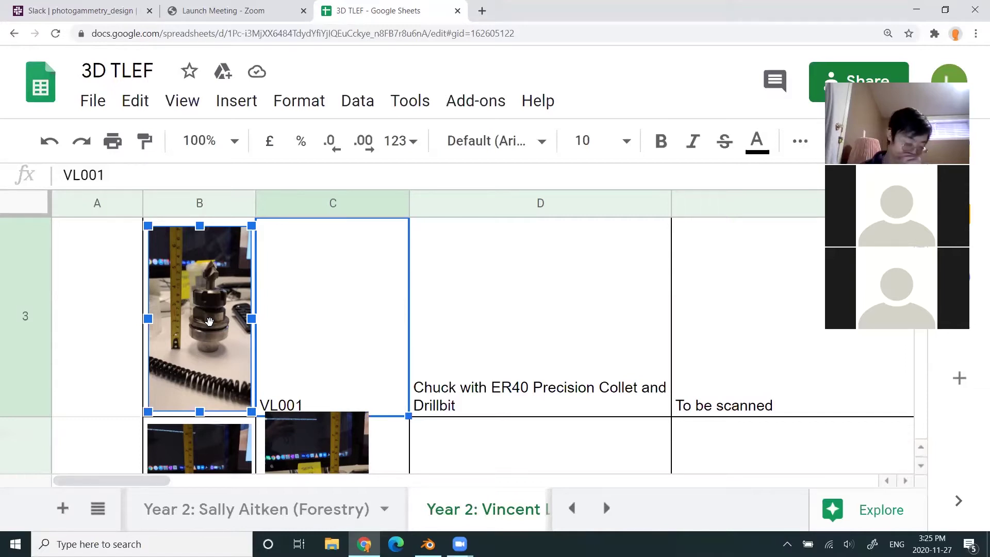
{"action": "scroll", "coordinate": [236, 347], "scroll_direction": "down", "scroll_amount": 1}
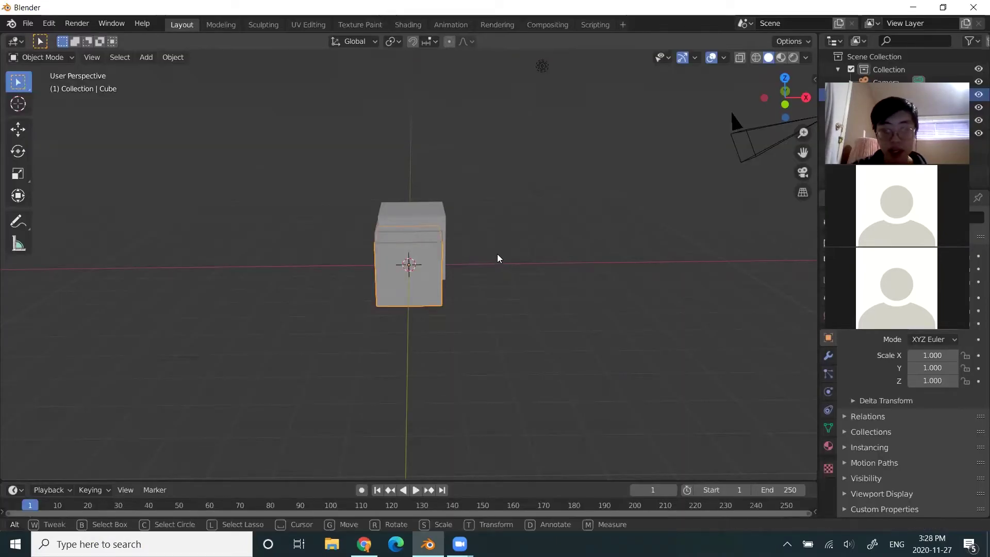
Switch back to Blender and move the uppermost overlapping cube straight above the cube at the origin.
{"action": "middle_click_drag", "start_coordinate": [497, 253], "coordinate": [496, 288], "text": "alt"}
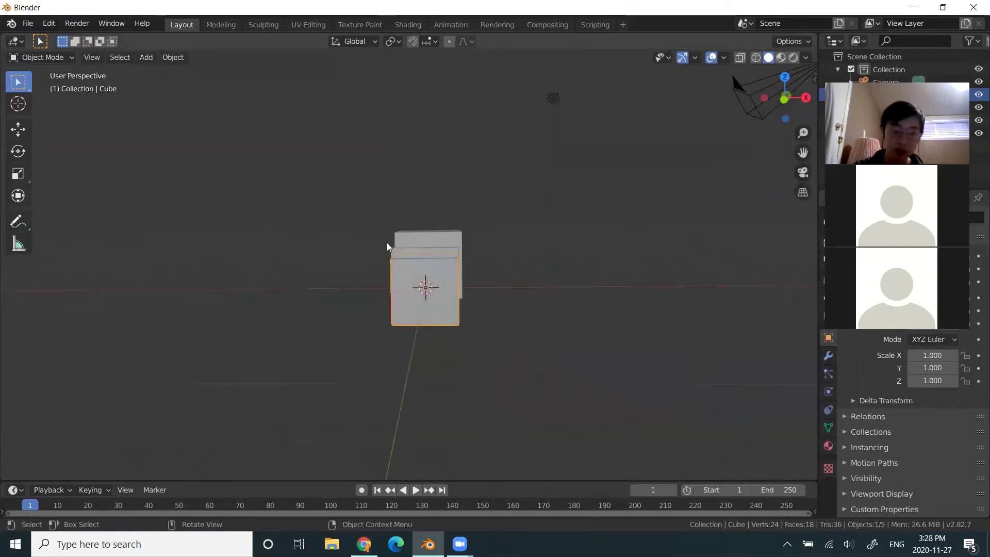
{"action": "left_click", "coordinate": [434, 244]}
{"action": "middle_click_drag", "start_coordinate": [532, 276], "coordinate": [517, 280]}
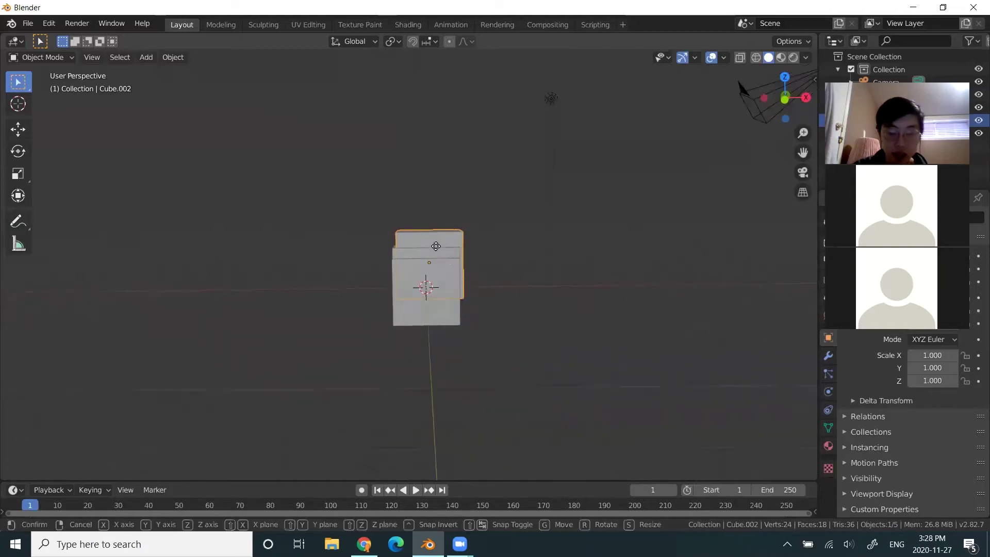
{"action": "key", "text": "g"}
{"action": "left_click", "coordinate": [454, 223]}
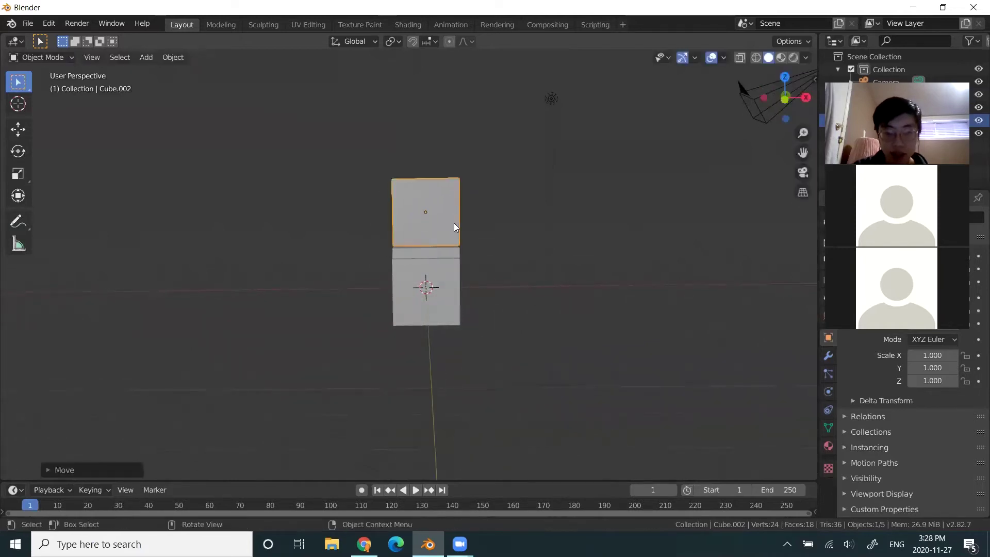
Move the cube overlapping the one at the origin down so that it sits directly beneath it.
{"action": "left_click", "coordinate": [439, 253]}
{"action": "key", "text": "g"}
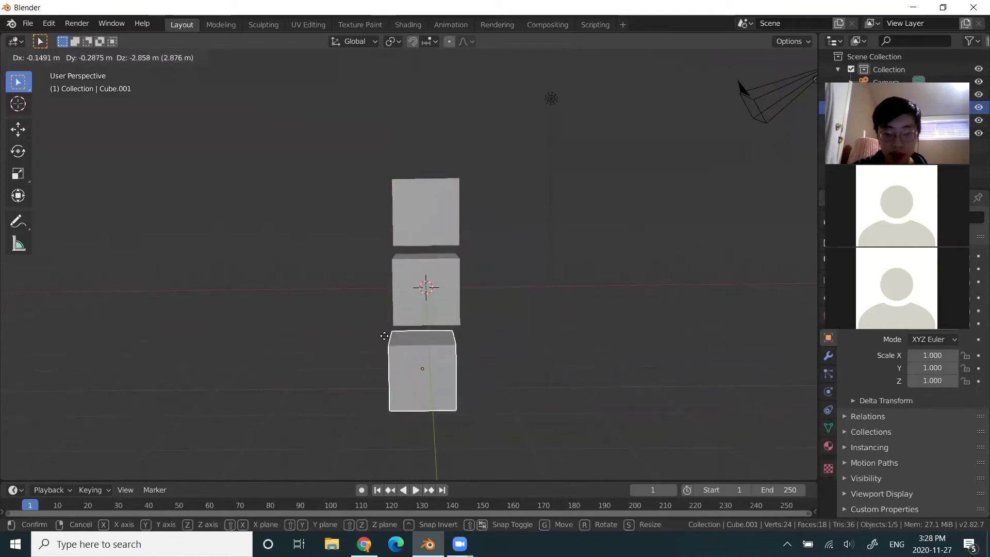
{"action": "left_click", "coordinate": [391, 333]}
{"action": "middle_click_drag", "start_coordinate": [391, 334], "coordinate": [460, 340]}
{"action": "key", "text": "g"}
{"action": "left_click", "coordinate": [440, 335]}
Adjust the top cube's position so it lines up just above the middle cube, checking from a second viewing direction.
{"action": "left_click", "coordinate": [412, 223]}
{"action": "key", "text": "g"}
{"action": "left_click", "coordinate": [413, 240]}
{"action": "middle_click_drag", "start_coordinate": [324, 293], "coordinate": [360, 307]}
{"action": "key", "text": "g"}
{"action": "left_click", "coordinate": [418, 239]}
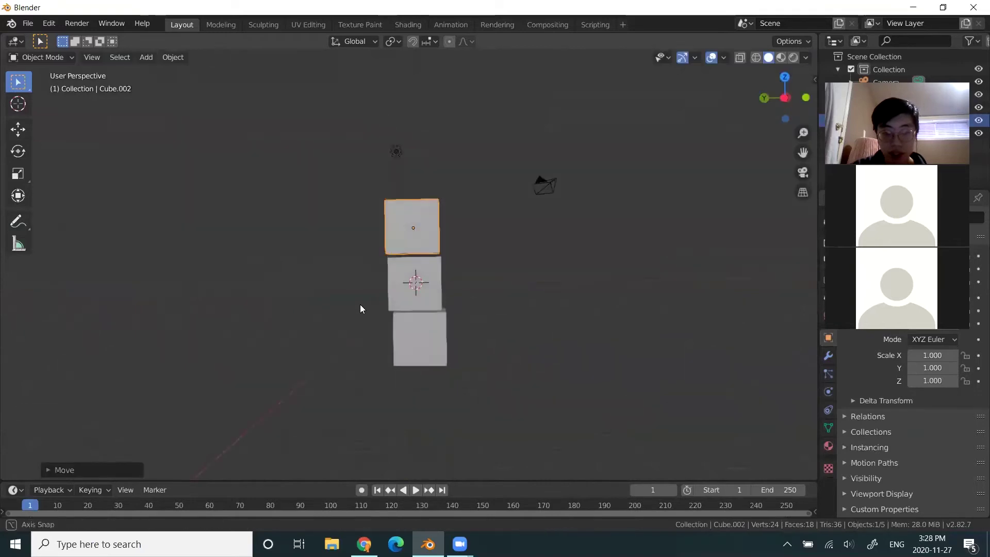
Shift the bottom cube sideways to line it up beneath the middle cube in the vertical stack.
{"action": "left_click", "coordinate": [423, 349]}
{"action": "key", "text": "g"}
{"action": "left_click", "coordinate": [432, 350]}
{"action": "middle_click_drag", "start_coordinate": [430, 345], "coordinate": [343, 328]}
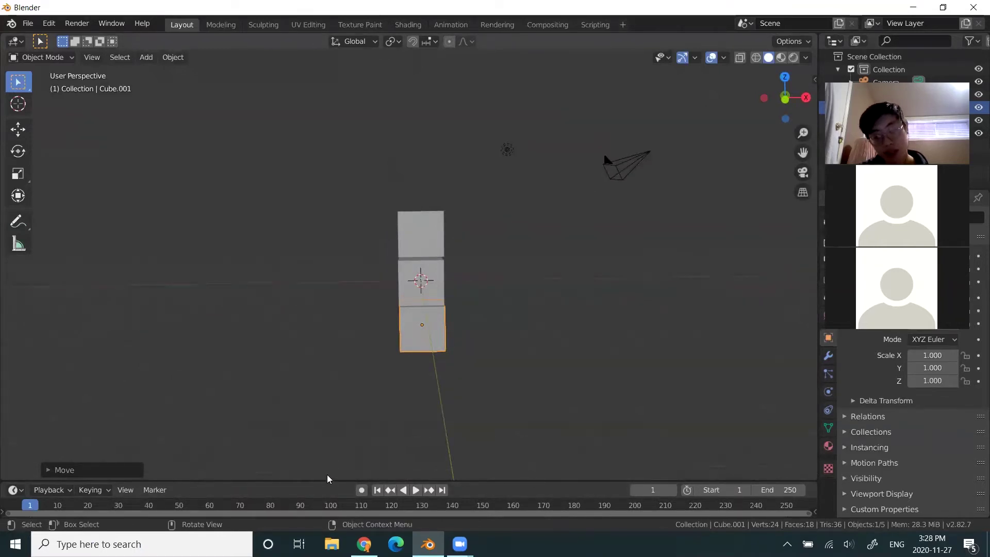
Raise the top cube well clear of the middle cube and lower the bottom cube by about 3.8 m to spread the stack apart.
{"action": "left_click", "coordinate": [426, 238]}
{"action": "scroll", "coordinate": [450, 250], "scroll_direction": "down", "scroll_amount": 1}
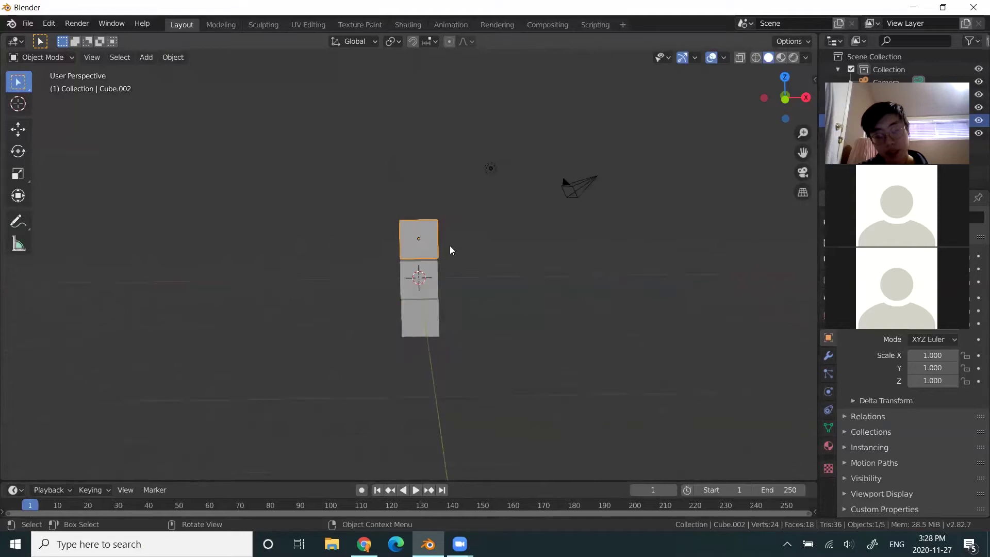
{"action": "scroll", "coordinate": [426, 239], "scroll_direction": "down", "scroll_amount": 1}
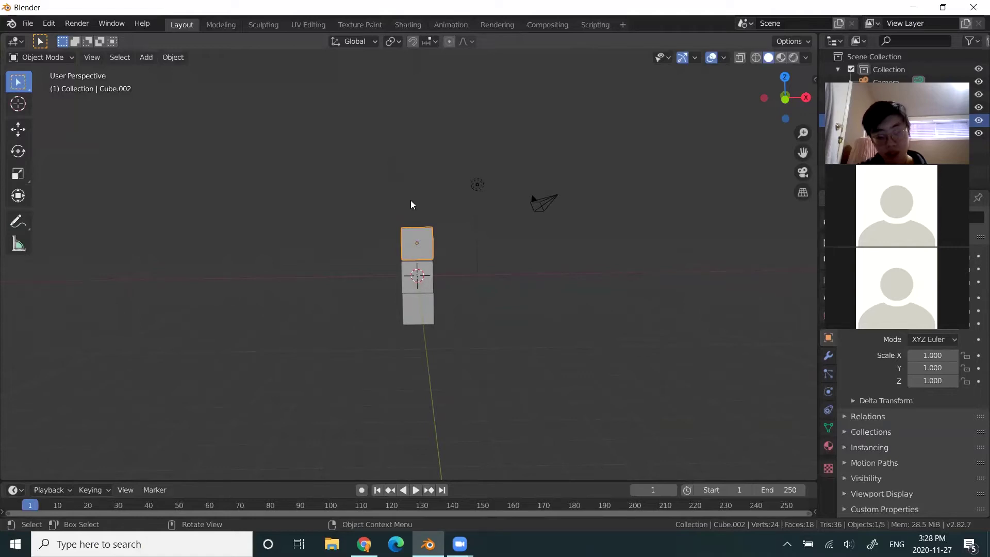
{"action": "key", "text": "g"}
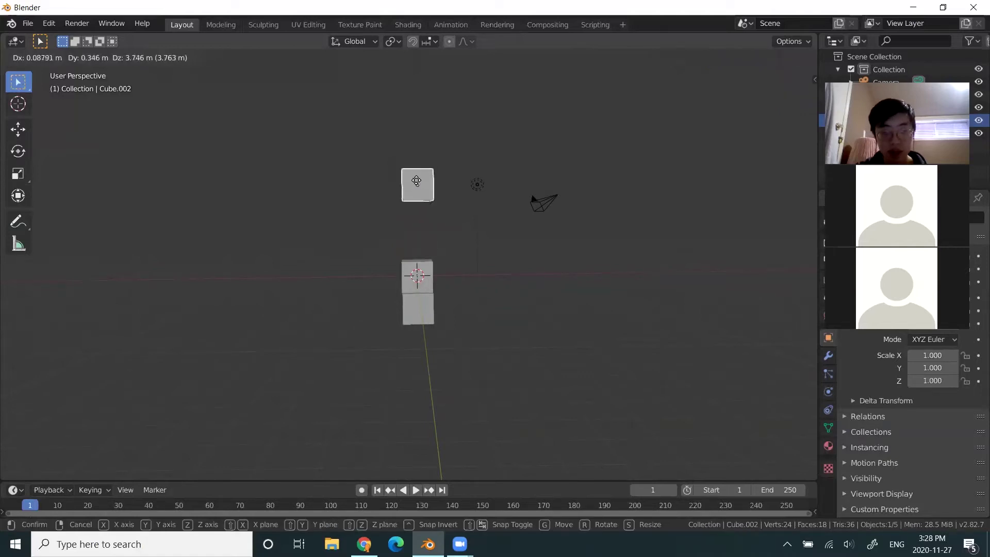
{"action": "left_click", "coordinate": [416, 139]}
{"action": "left_click", "coordinate": [422, 308]}
{"action": "key", "text": "g"}
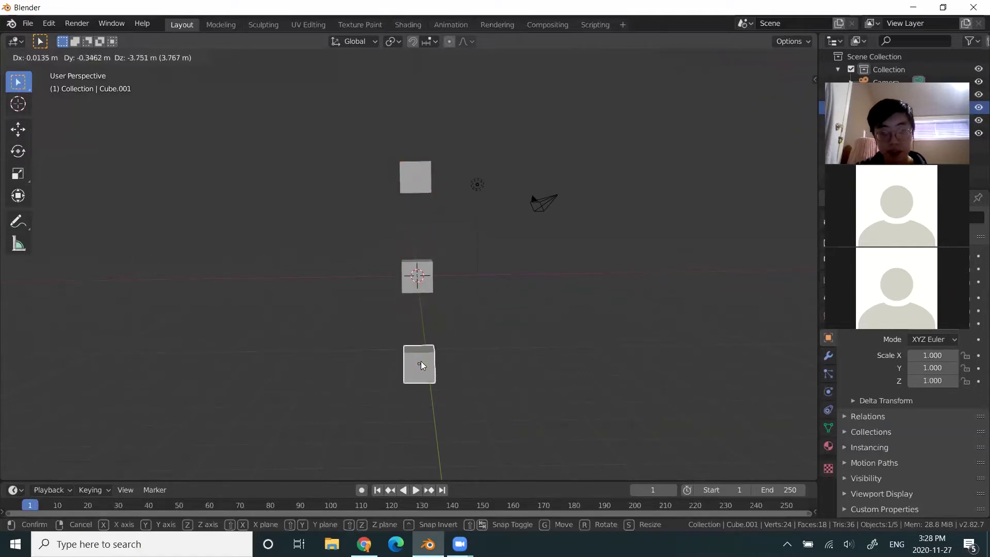
{"action": "left_click", "coordinate": [419, 370]}
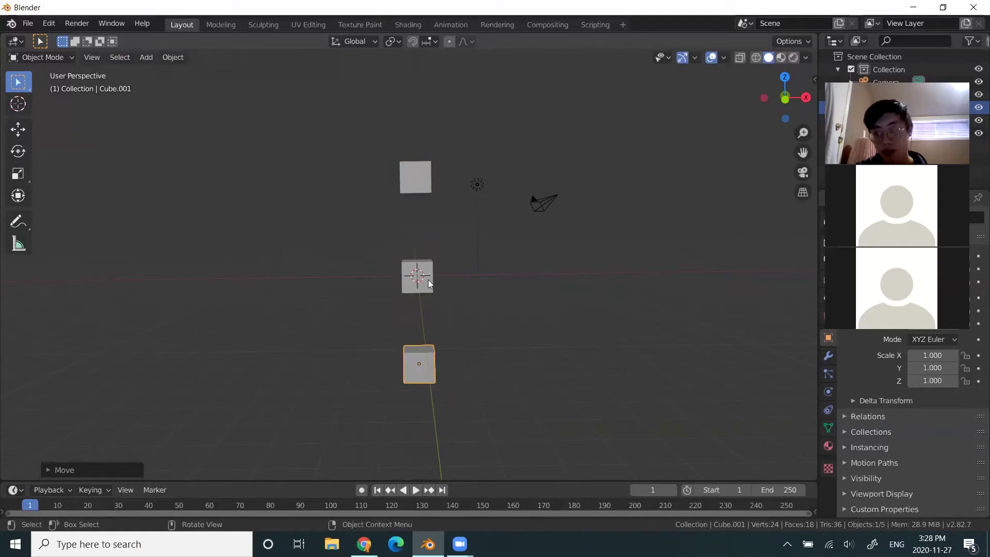
Move the bottom and top cubes back against the middle cube to close the stack.
{"action": "key", "text": "g"}
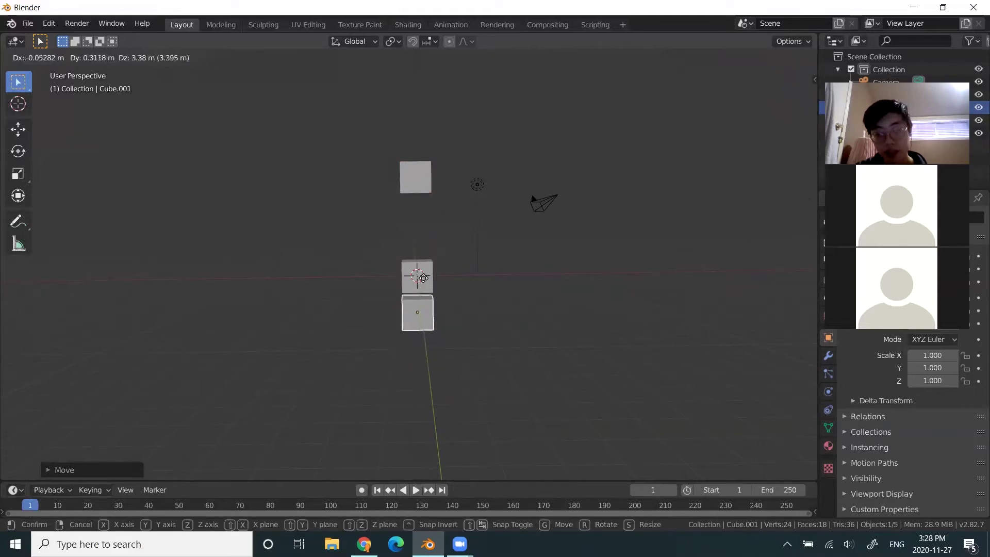
{"action": "left_click", "coordinate": [422, 275]}
{"action": "left_click", "coordinate": [417, 187]}
{"action": "key", "text": "g"}
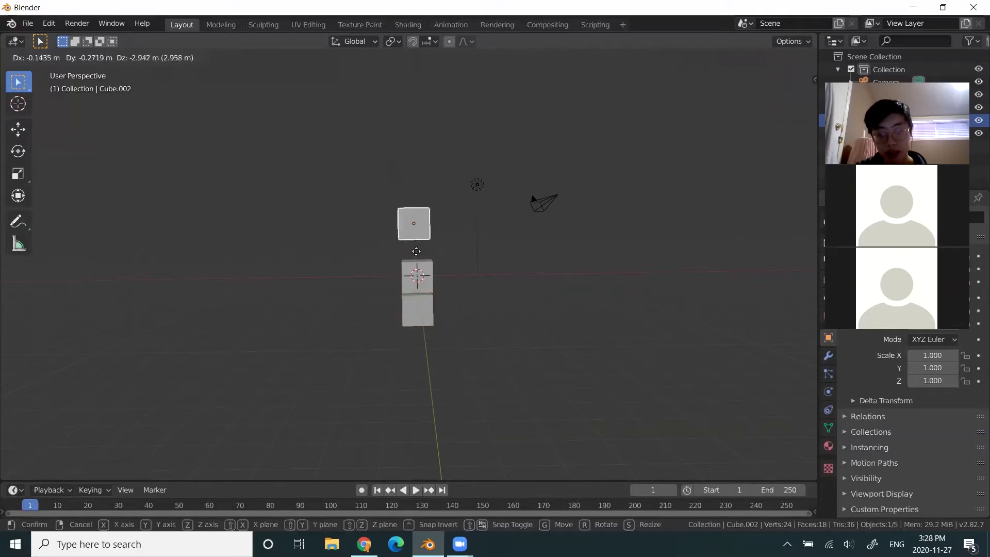
{"action": "left_click", "coordinate": [417, 264]}
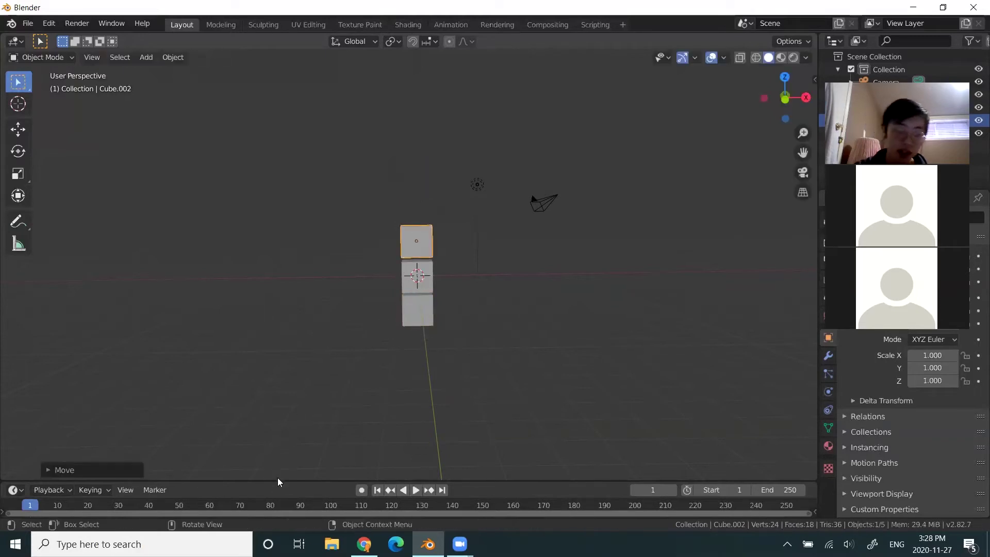
Enlarge the timeline area, play the timeline briefly, and scrub back to stop at frame 1.
{"action": "scroll", "coordinate": [314, 331], "scroll_direction": "up", "scroll_amount": 1}
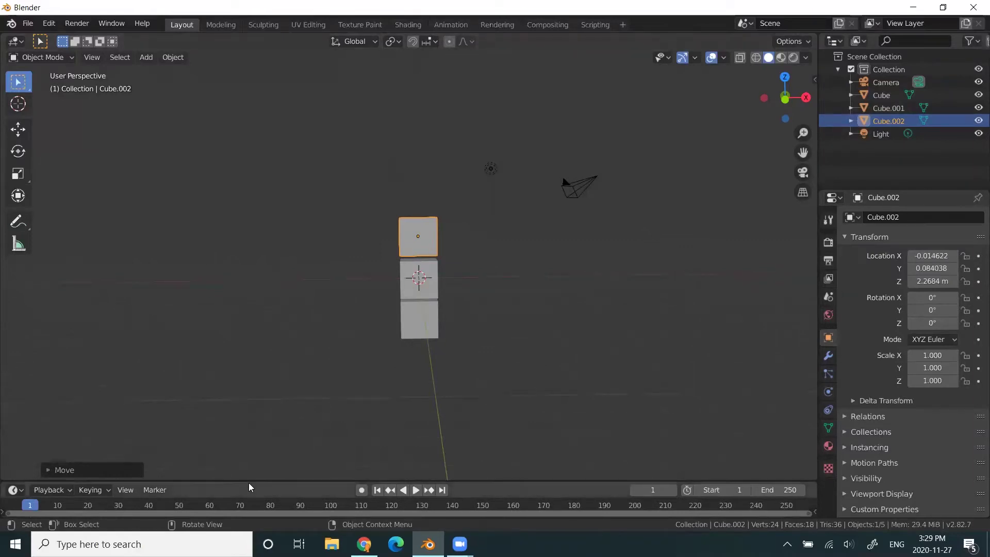
{"action": "left_click_drag", "start_coordinate": [250, 482], "coordinate": [263, 424]}
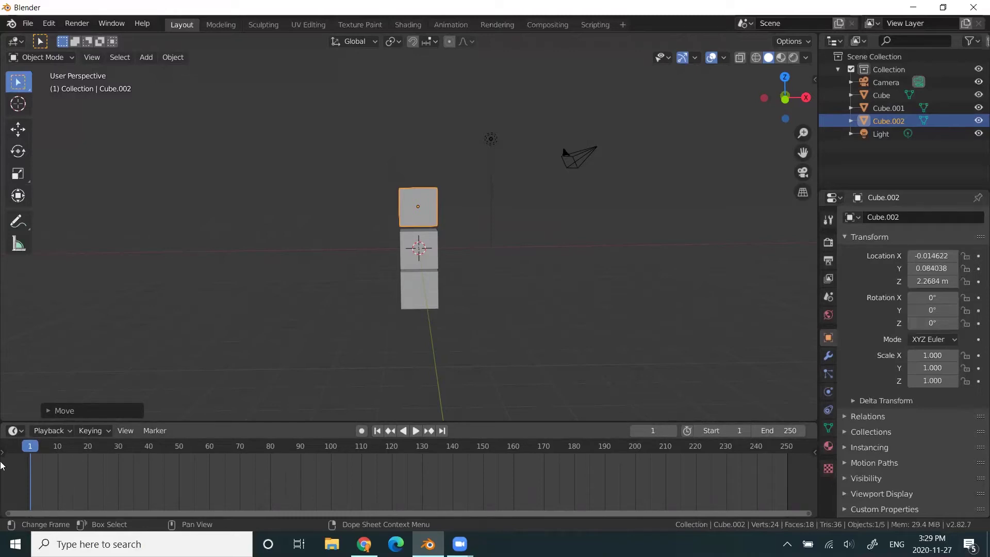
{"action": "key", "text": "space"}
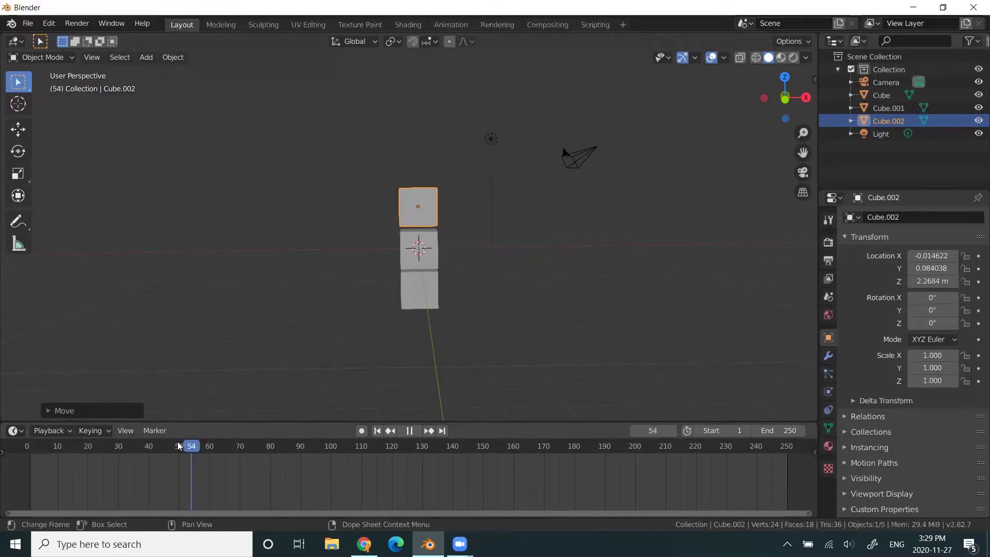
{"action": "left_click_drag", "start_coordinate": [376, 445], "coordinate": [222, 456]}
{"action": "left_click_drag", "start_coordinate": [127, 457], "coordinate": [29, 450]}
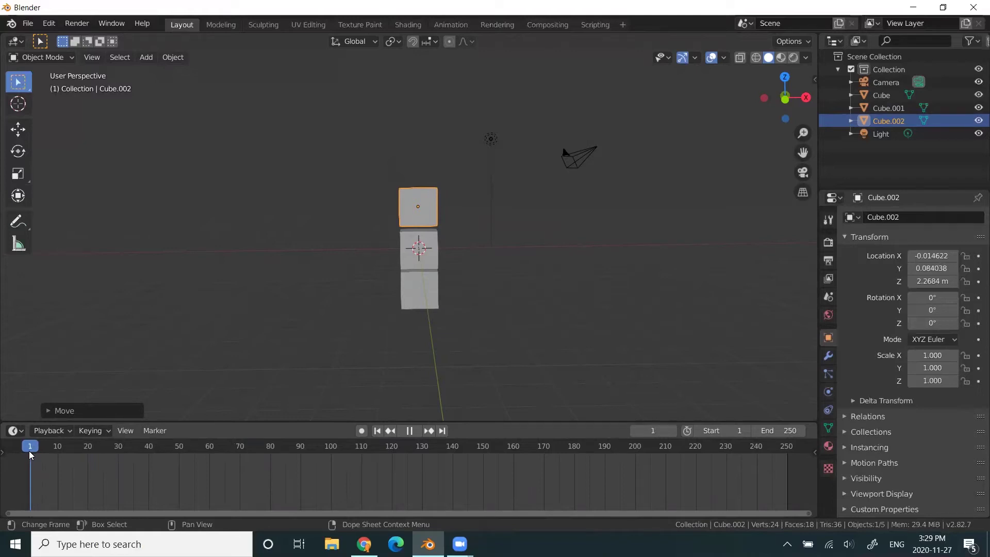
{"action": "key", "text": "space"}
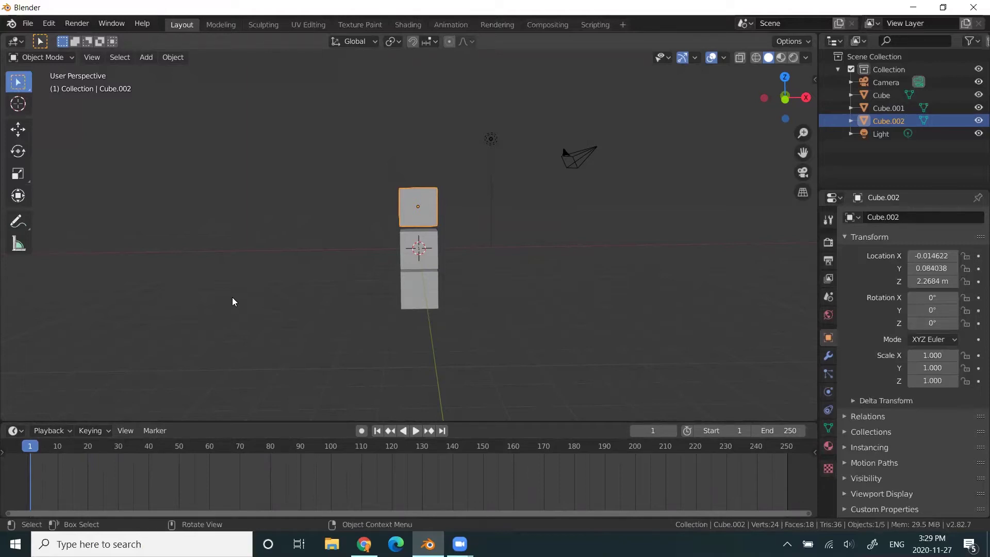
Jump to frame 24 on the timeline and start and stop playback there.
{"action": "left_click", "coordinate": [99, 446]}
{"action": "key", "text": "space"}
{"action": "key", "text": "space"}
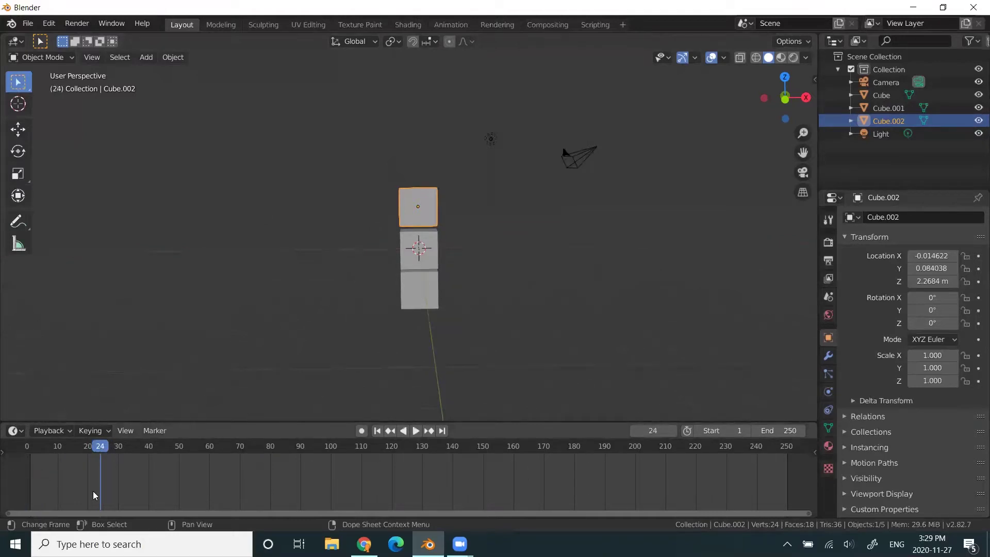
Compare the top cube's modifier and object properties, and look at its Transform settings.
{"action": "scroll", "coordinate": [361, 289], "scroll_direction": "down", "scroll_amount": 1}
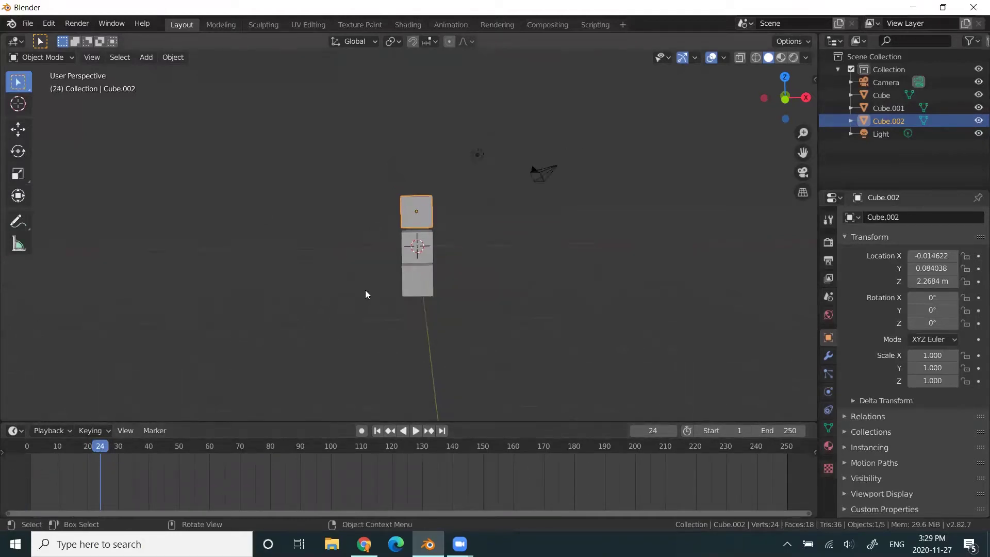
{"action": "middle_click_drag", "start_coordinate": [372, 279], "coordinate": [373, 277]}
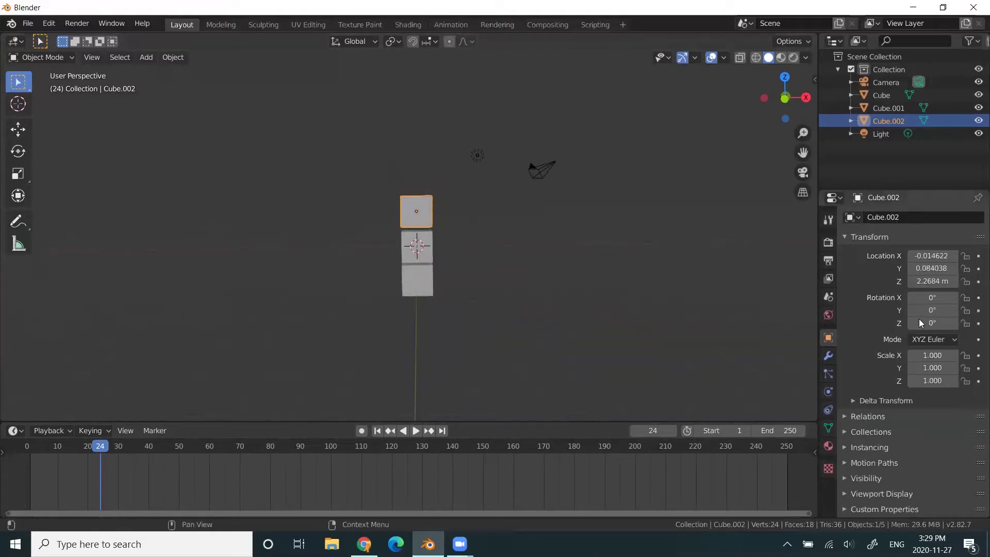
{"action": "left_click", "coordinate": [828, 355]}
{"action": "left_click", "coordinate": [829, 338]}
{"action": "left_click", "coordinate": [829, 356]}
{"action": "left_click", "coordinate": [829, 338]}
{"action": "left_click", "coordinate": [850, 237]}
{"action": "left_click", "coordinate": [846, 238]}
Select the cubes of the stack in turn to inspect their transform values, finishing with the top cube selected.
{"action": "left_click", "coordinate": [424, 292]}
{"action": "left_click", "coordinate": [407, 256]}
{"action": "left_click", "coordinate": [408, 225]}
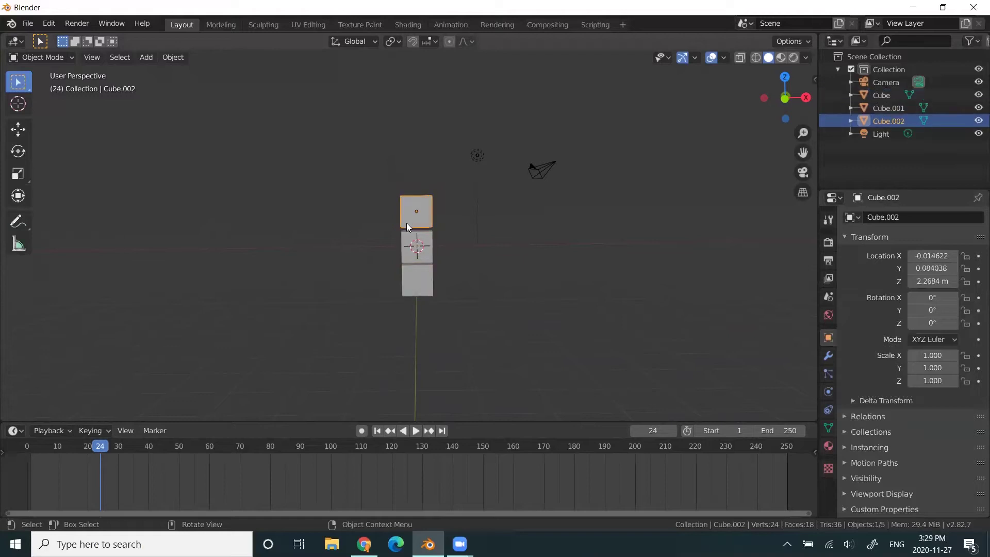
{"action": "left_click", "coordinate": [403, 254]}
{"action": "left_click", "coordinate": [409, 273]}
{"action": "left_click", "coordinate": [407, 259]}
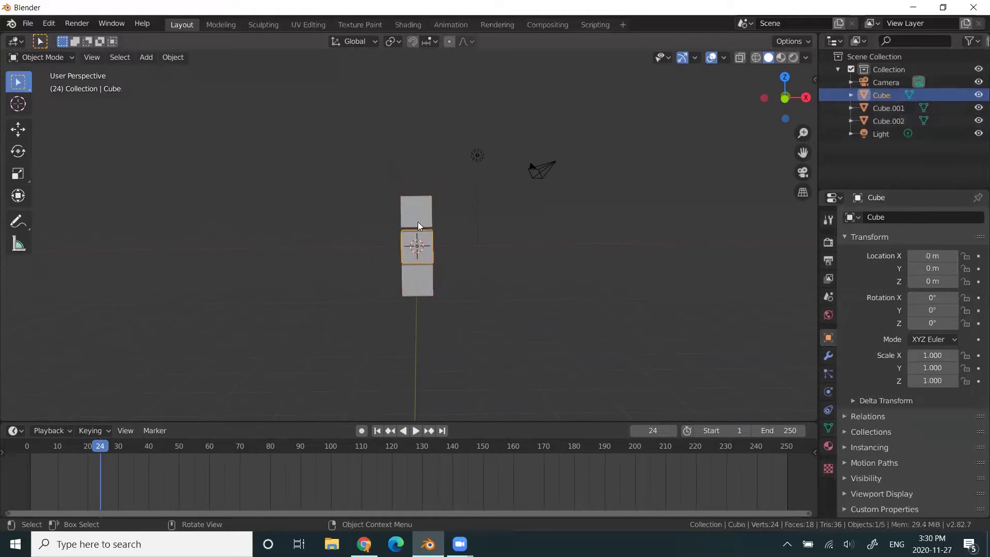
{"action": "left_click", "coordinate": [419, 216]}
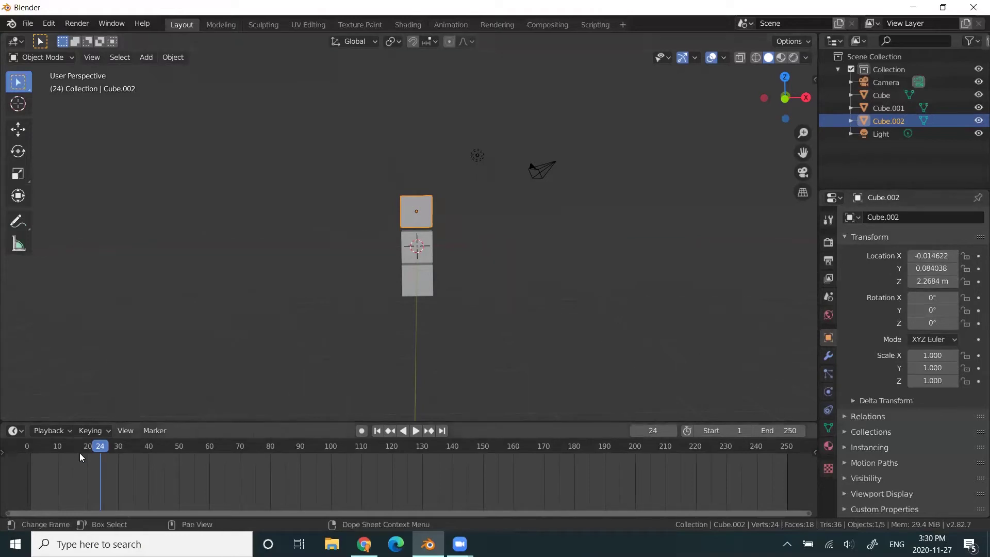
Return to frame 1 and nudge the top cube slightly down and sideways to about X -0.05, Z 2.20 m.
{"action": "left_click_drag", "start_coordinate": [66, 442], "coordinate": [30, 450]}
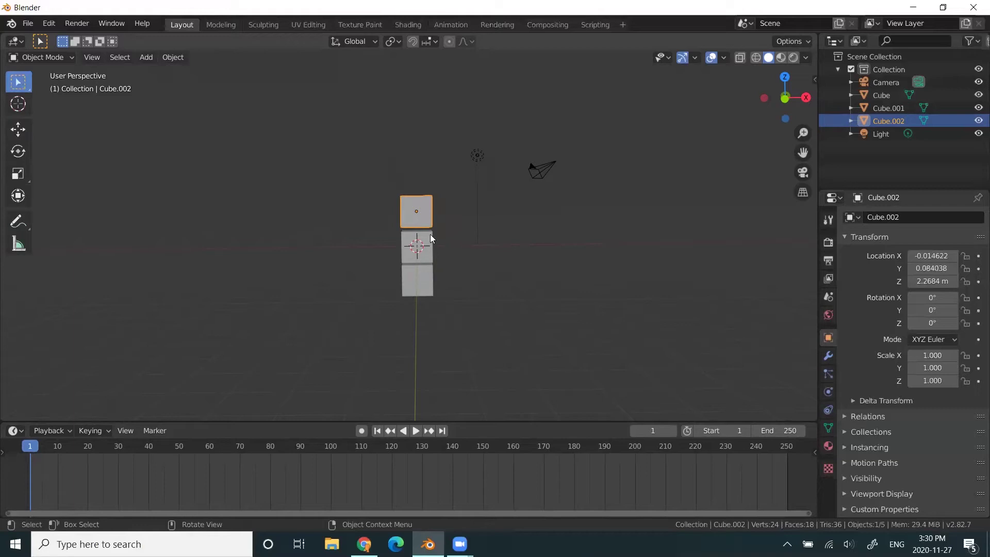
{"action": "key", "text": "g"}
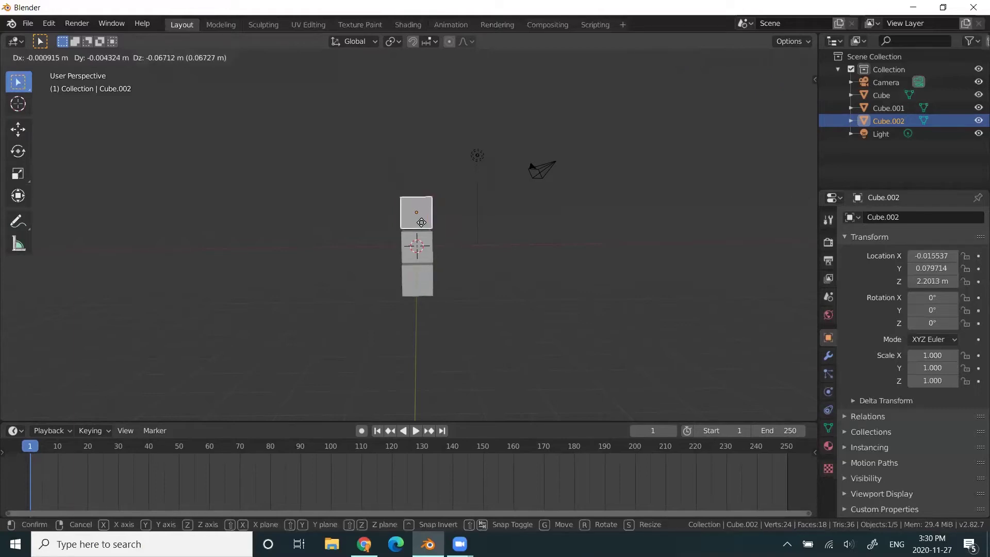
{"action": "left_click", "coordinate": [426, 226]}
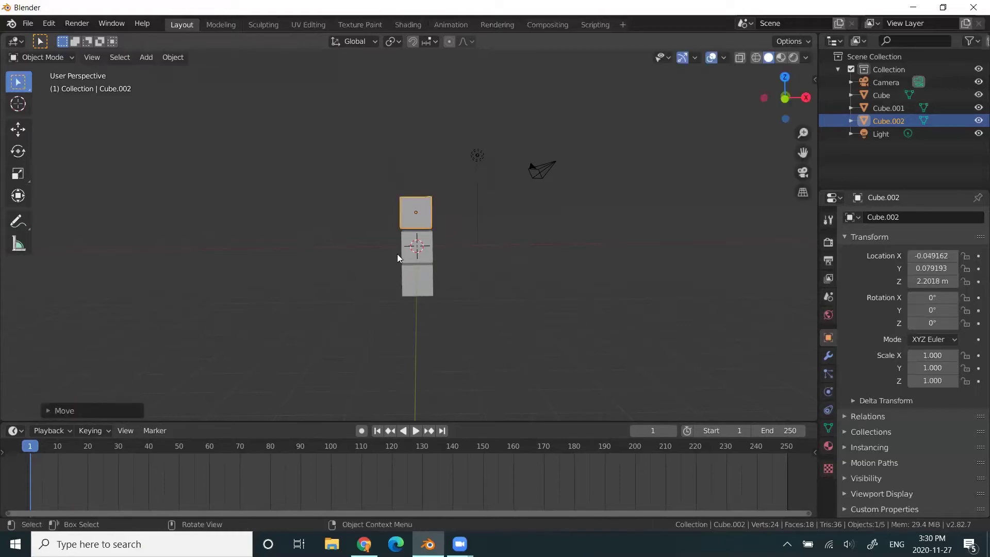
Try moving the top cube upward off the stack, view it from another angle, and undo the move.
{"action": "middle_click_drag", "start_coordinate": [418, 242], "coordinate": [441, 261]}
{"action": "key", "text": "x"}
{"action": "key", "text": "g"}
{"action": "left_click", "coordinate": [435, 185]}
{"action": "middle_click_drag", "start_coordinate": [435, 184], "coordinate": [433, 297]}
{"action": "key", "text": "ctrl+z"}
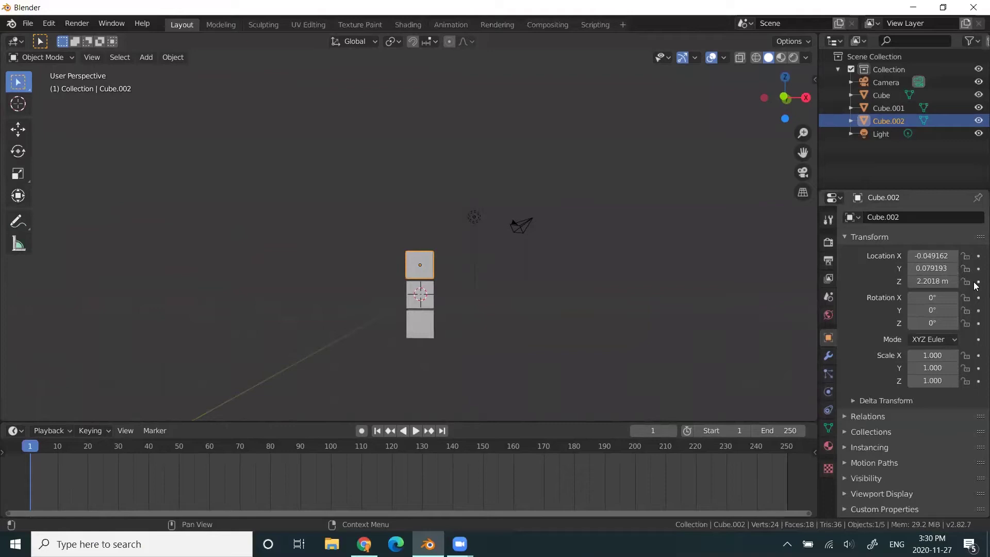
Keyframe the top cube's X, Y and Z location at frame 1.
{"action": "left_click", "coordinate": [978, 256]}
{"action": "left_click", "coordinate": [978, 269]}
{"action": "left_click", "coordinate": [979, 281]}
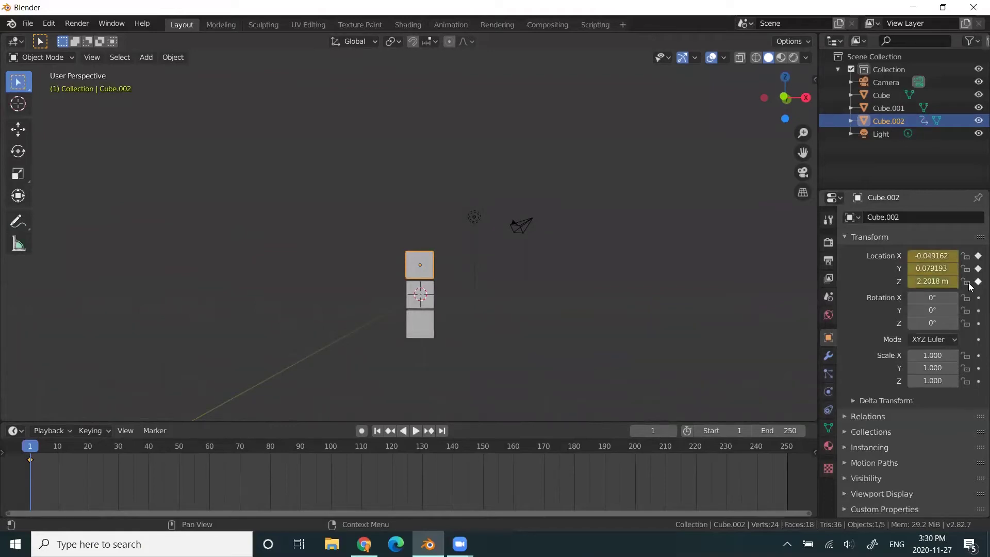
Play the animation briefly and set the current frame to 24.
{"action": "scroll", "coordinate": [383, 289], "scroll_direction": "up", "scroll_amount": 1}
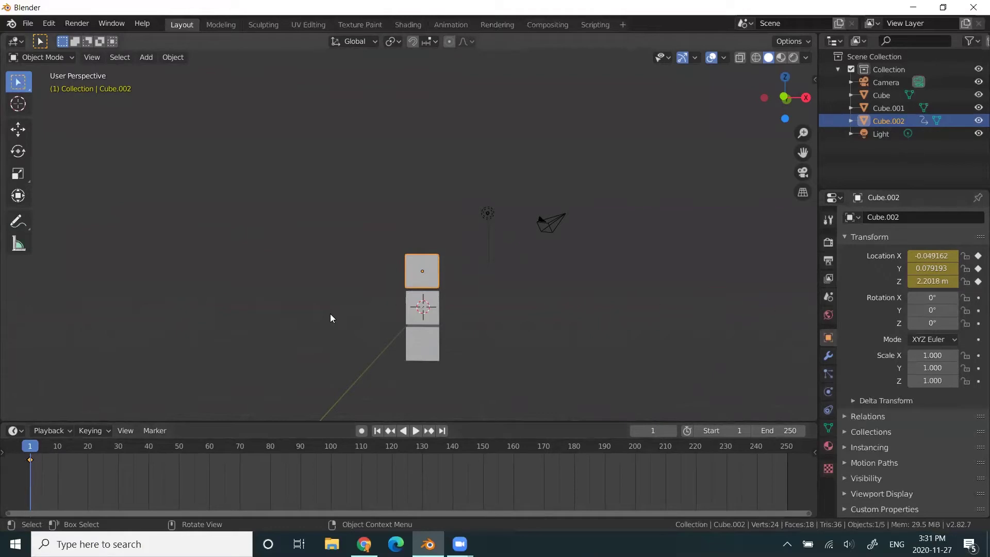
{"action": "key", "text": "space"}
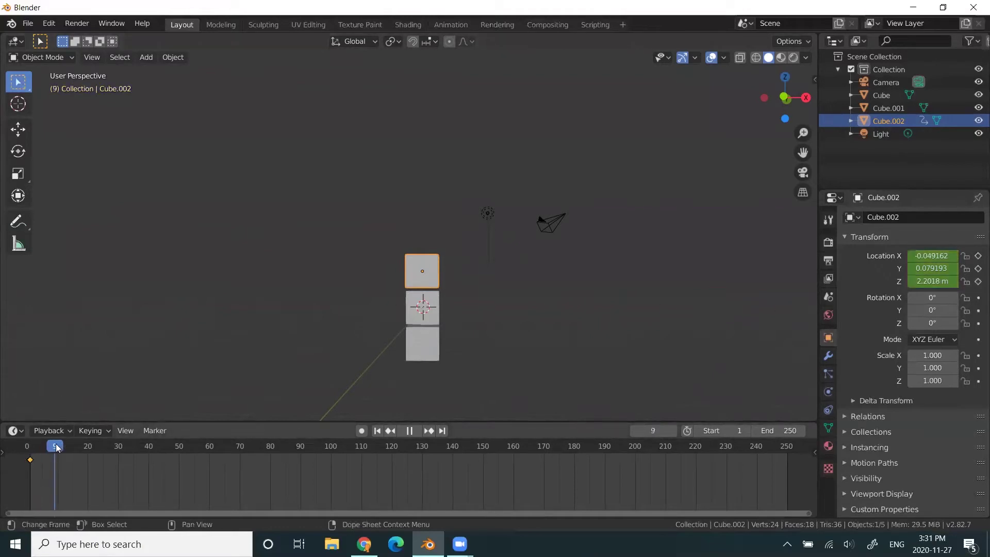
{"action": "key", "text": "space"}
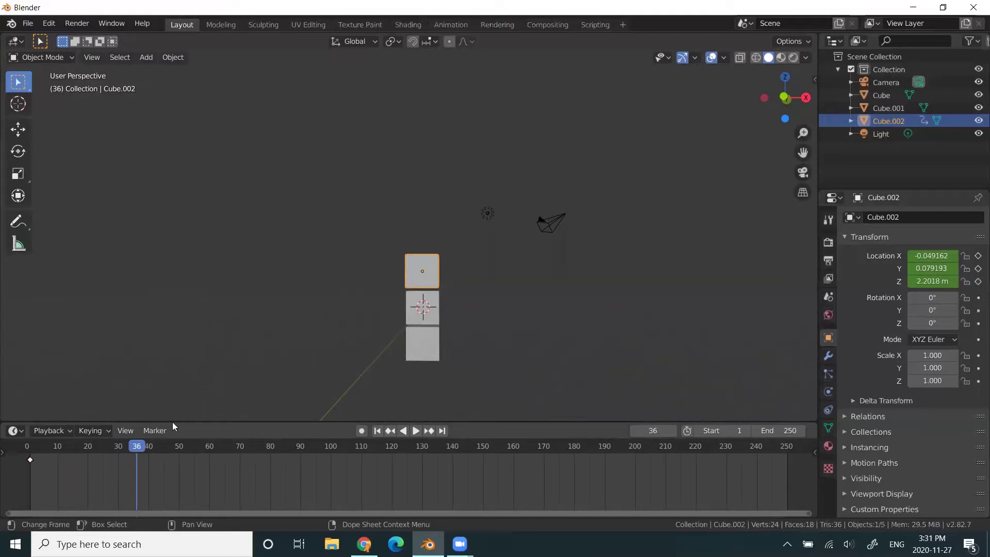
{"action": "scroll", "coordinate": [401, 311], "scroll_direction": "down", "scroll_amount": 1}
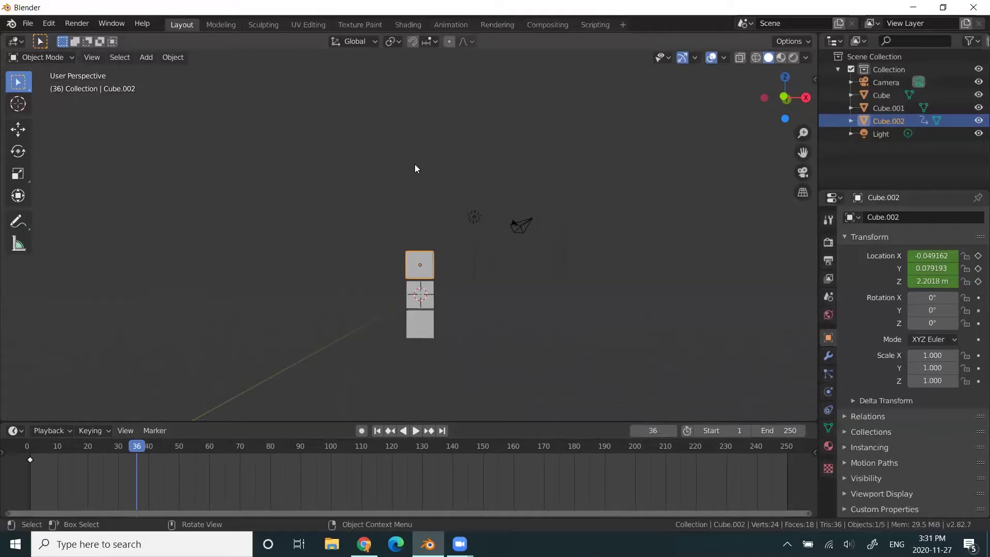
{"action": "left_click_drag", "start_coordinate": [135, 451], "coordinate": [99, 451]}
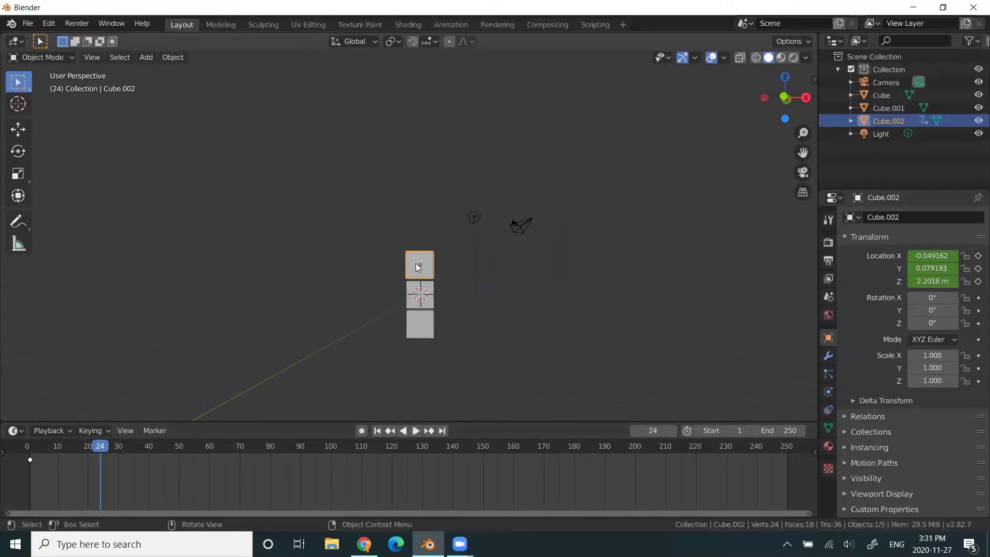
Raise the top cube about 5 m along the Z axis and keyframe its X, Y and Z location at frame 24.
{"action": "key", "text": "g"}
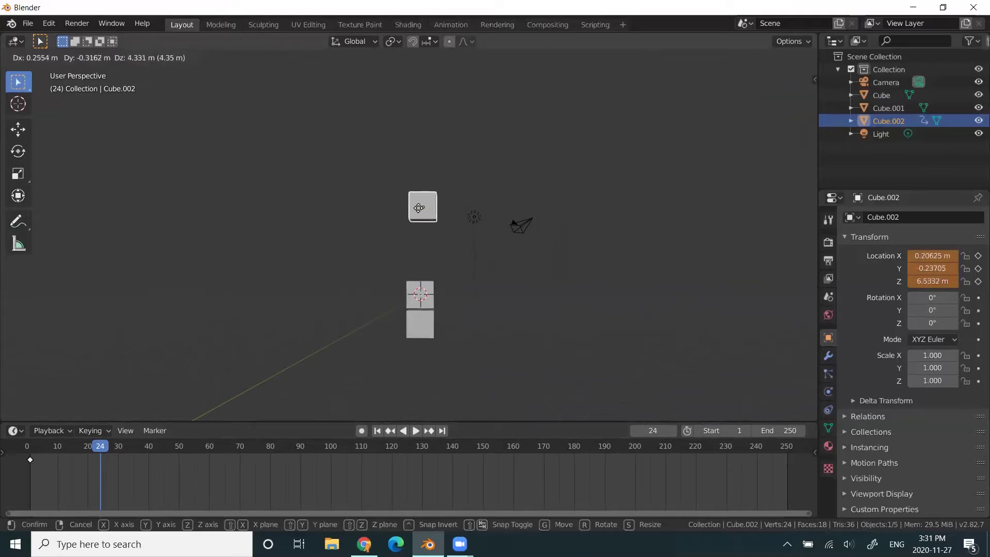
{"action": "key", "text": "z"}
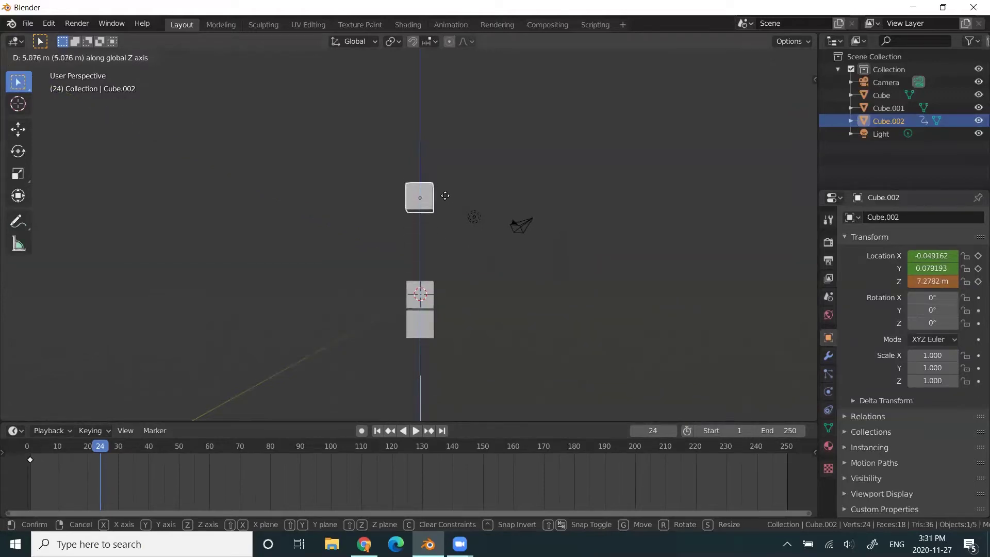
{"action": "left_click", "coordinate": [436, 197]}
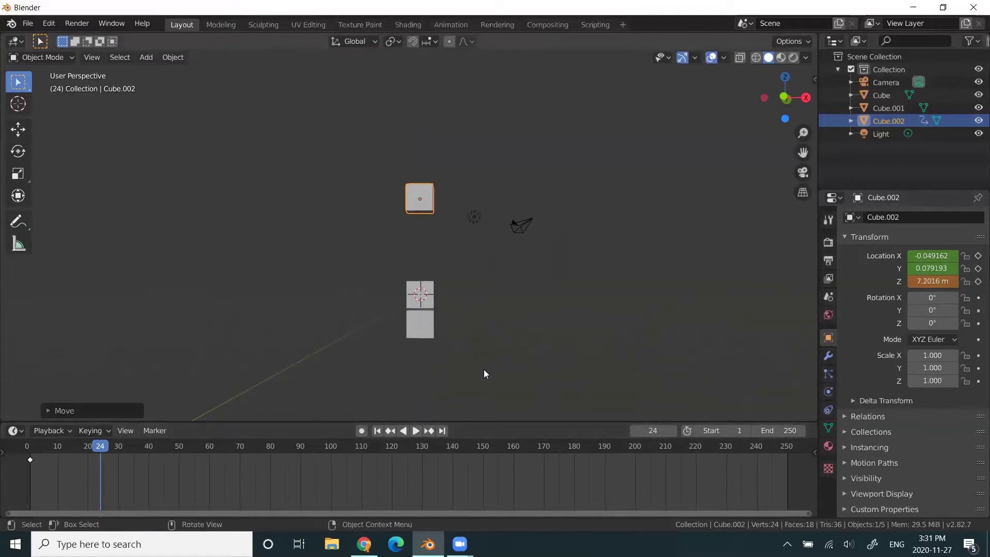
{"action": "left_click", "coordinate": [978, 255]}
{"action": "left_click", "coordinate": [977, 269]}
{"action": "left_click", "coordinate": [977, 282]}
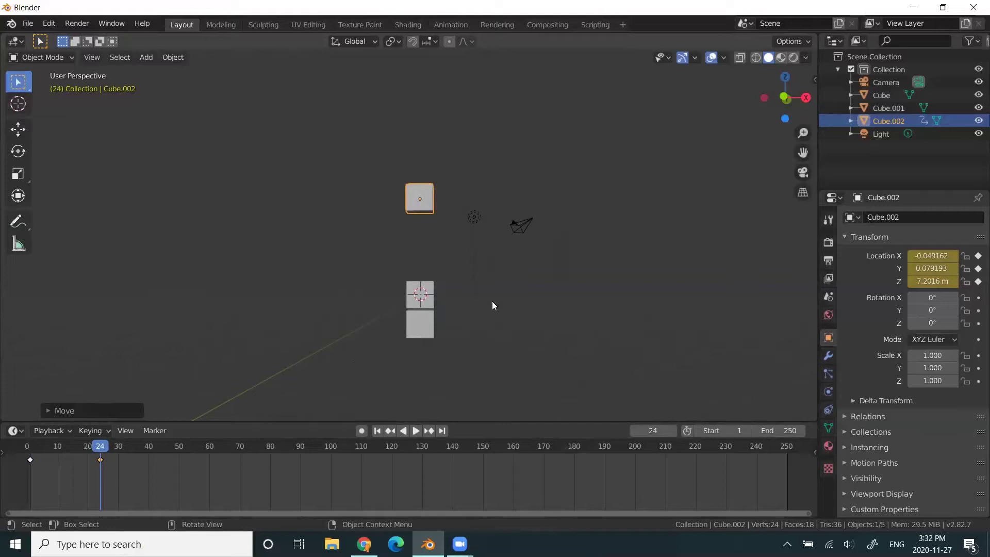
Undo the top cube's location keyframes at frame 24 and its upward move.
{"action": "key", "text": "ctrl+z"}
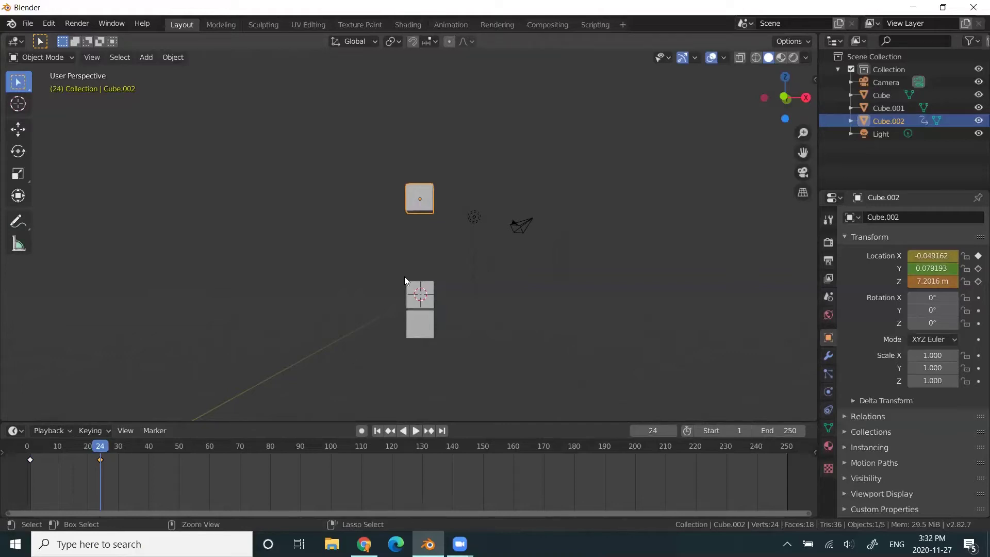
{"action": "key", "text": "ctrl+z"}
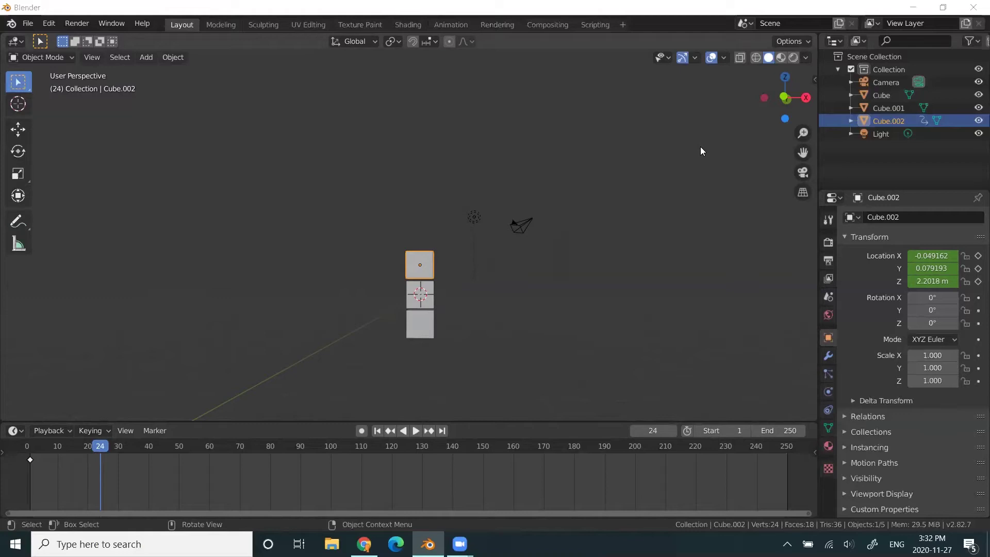
Raise the top cube about 4.8 m along the Z axis at frame 24 and keyframe its X, Y and Z location.
{"action": "left_click_drag", "start_coordinate": [41, 450], "coordinate": [32, 453]}
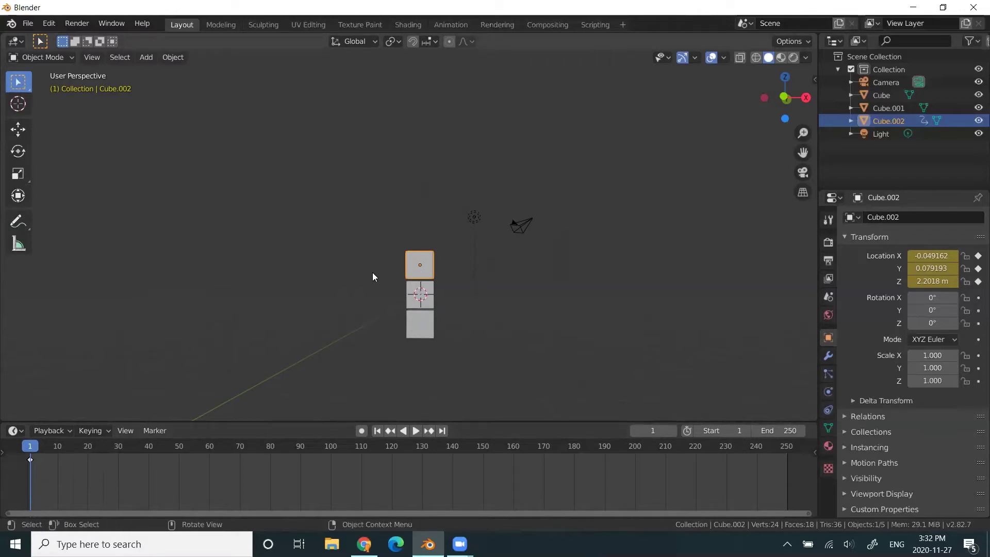
{"action": "left_click_drag", "start_coordinate": [73, 452], "coordinate": [101, 450]}
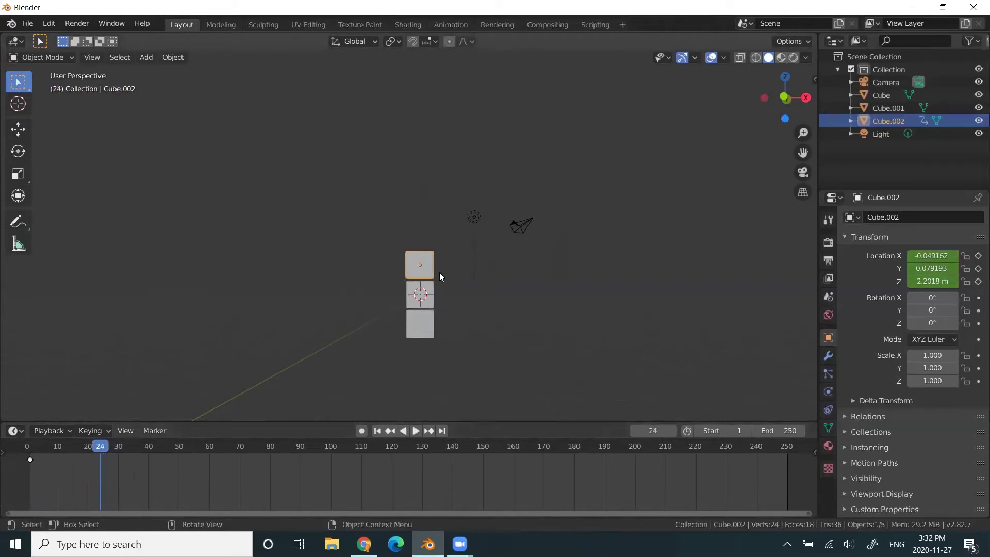
{"action": "key", "text": "w"}
{"action": "key", "text": "w"}
{"action": "key", "text": "w"}
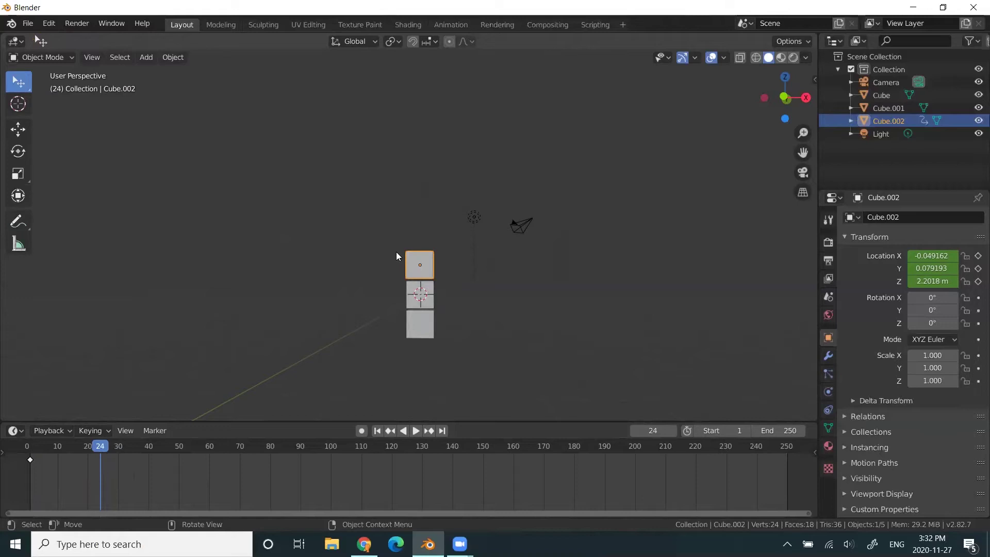
{"action": "key", "text": "g"}
{"action": "key", "text": "z"}
{"action": "left_click", "coordinate": [418, 198]}
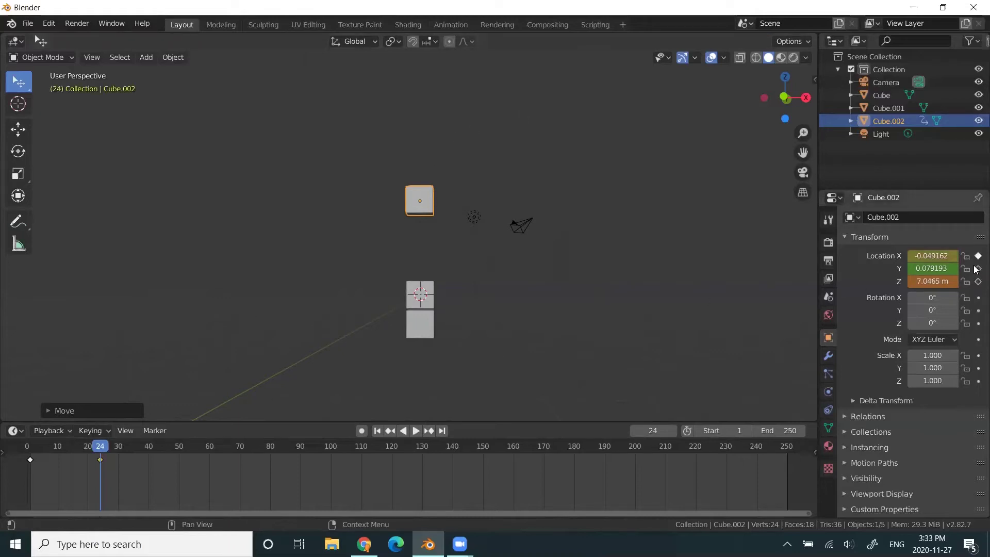
{"action": "left_click", "coordinate": [977, 281]}
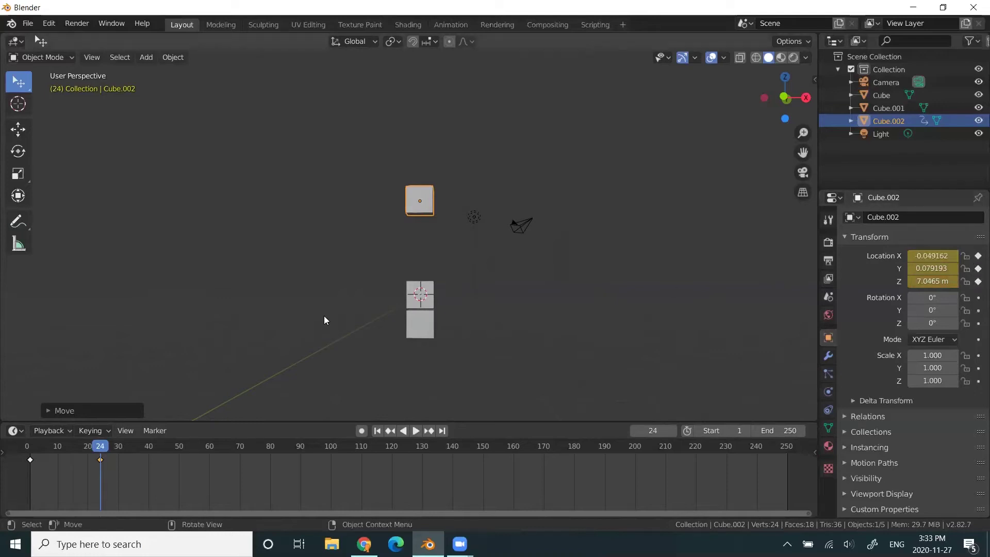
Enable auto keying and move the top cube about 12.5 m along the X axis at frame 50.
{"action": "left_click", "coordinate": [362, 431]}
{"action": "left_click_drag", "start_coordinate": [102, 449], "coordinate": [179, 447]}
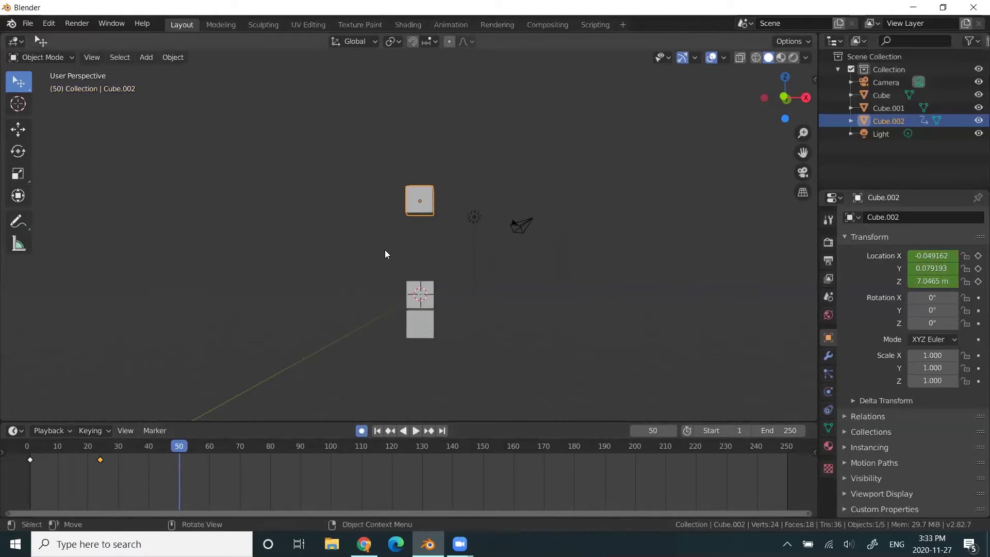
{"action": "key", "text": "g"}
{"action": "key", "text": "x"}
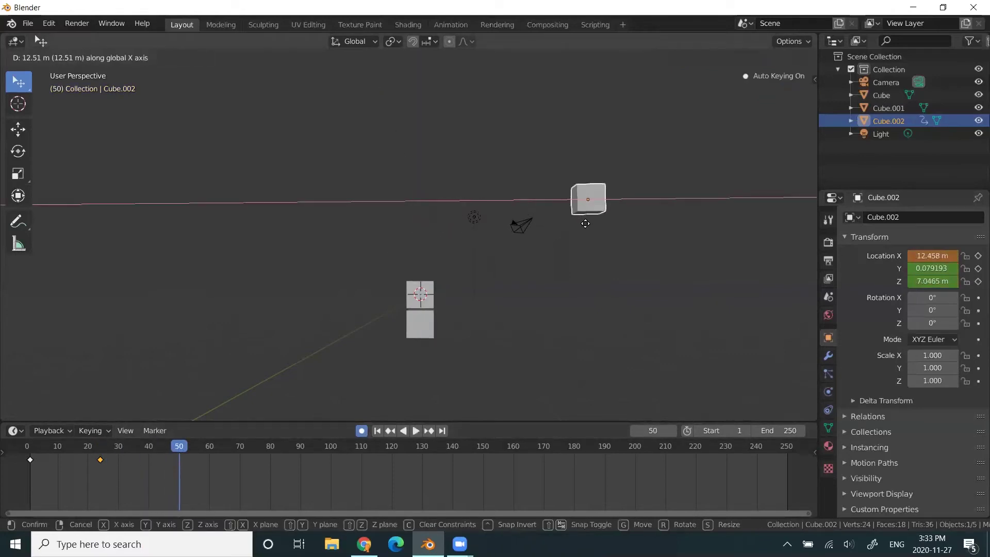
{"action": "left_click", "coordinate": [585, 223]}
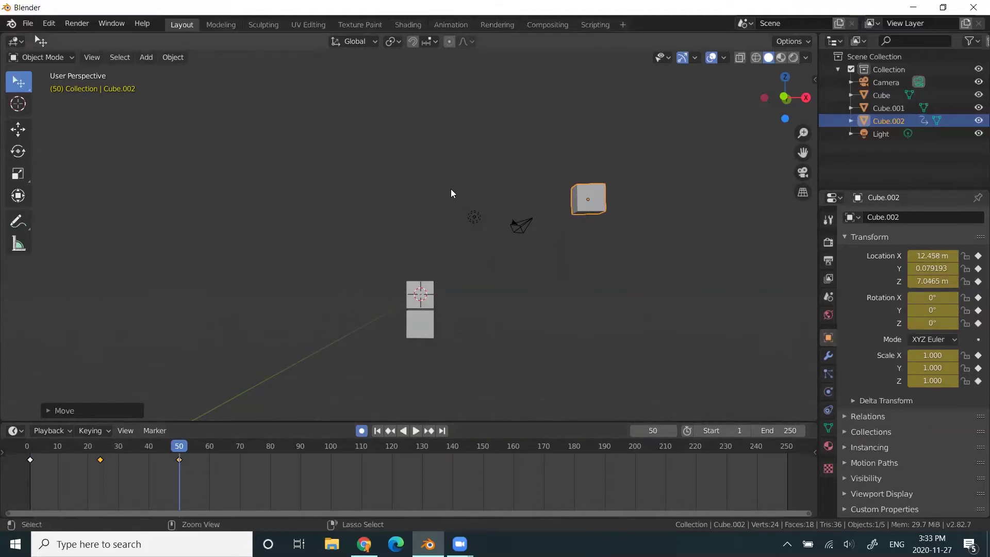
Remove the top cube's keyframe at frame 50 and return to frame 24.
{"action": "key", "text": "alt+i"}
{"action": "left_click", "coordinate": [101, 458]}
{"action": "key", "text": "i"}
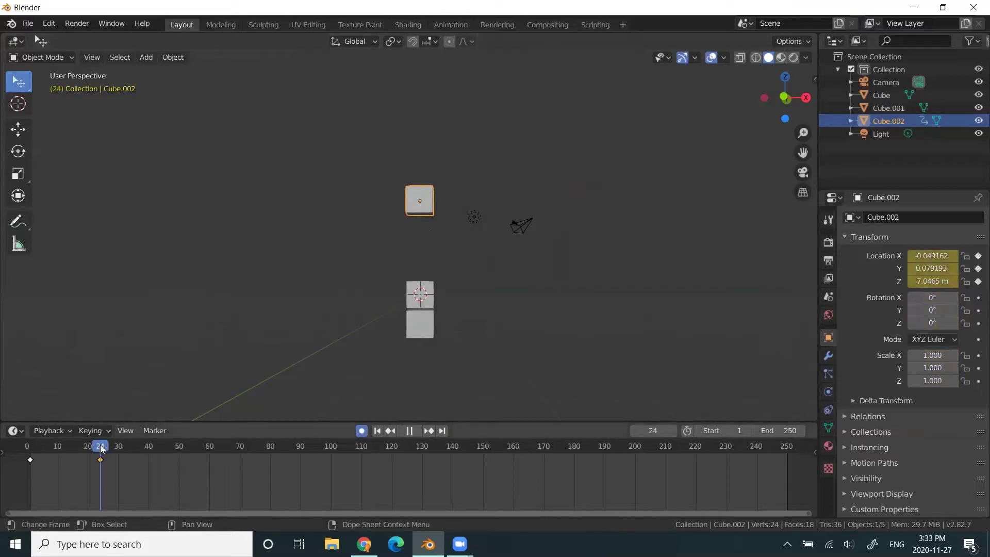
{"action": "left_click_drag", "start_coordinate": [112, 444], "coordinate": [102, 464]}
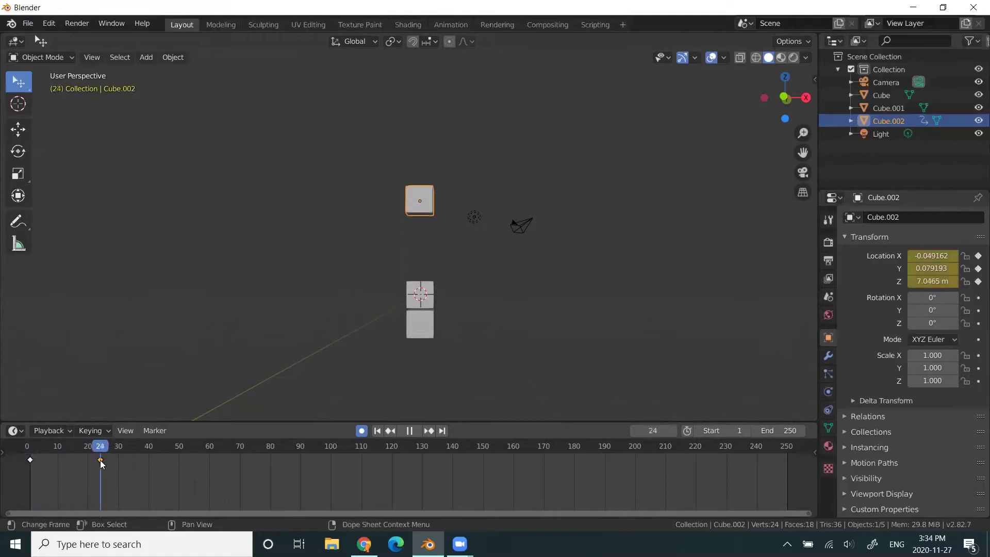
{"action": "left_click", "coordinate": [424, 330]}
{"action": "middle_click_drag", "start_coordinate": [418, 363], "coordinate": [399, 355]}
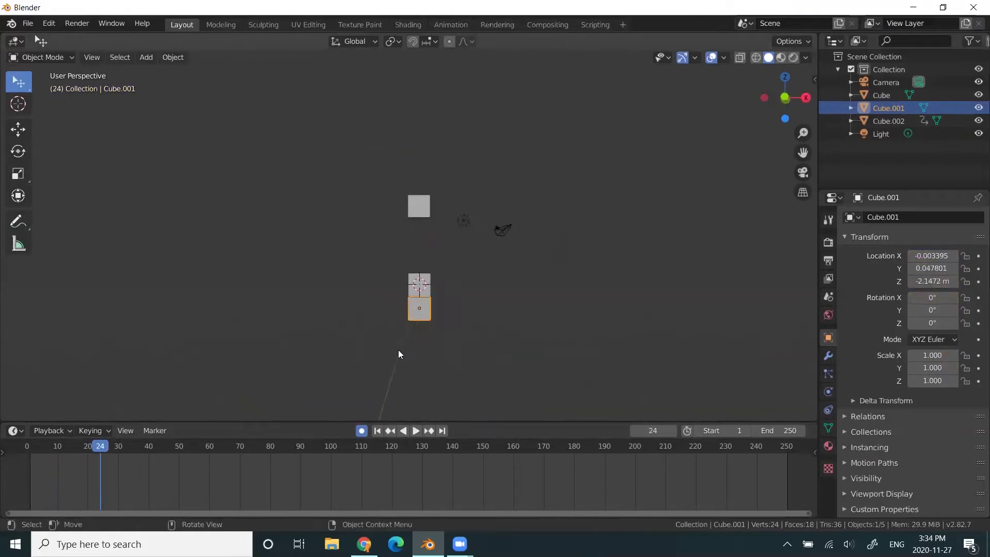
{"action": "key", "text": "g"}
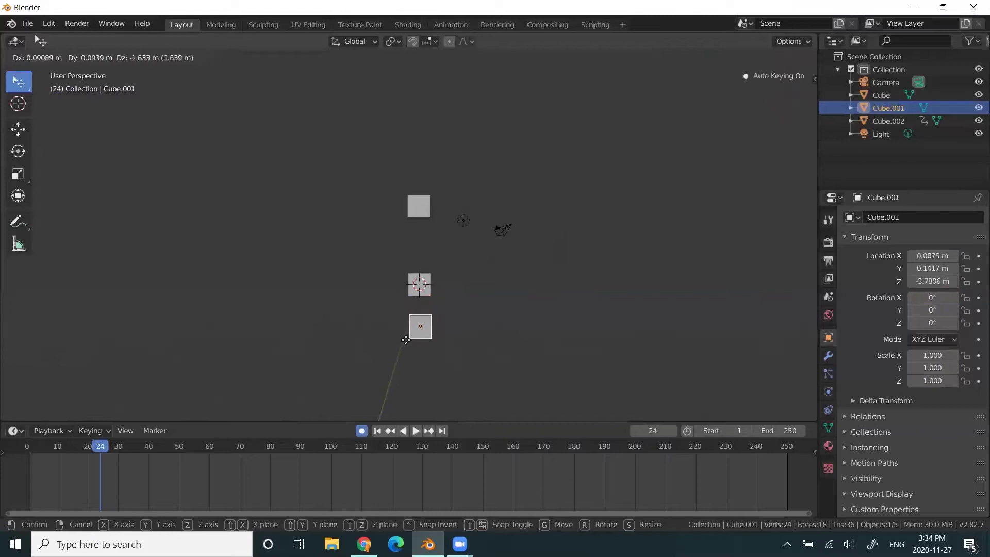
{"action": "left_click", "coordinate": [401, 316]}
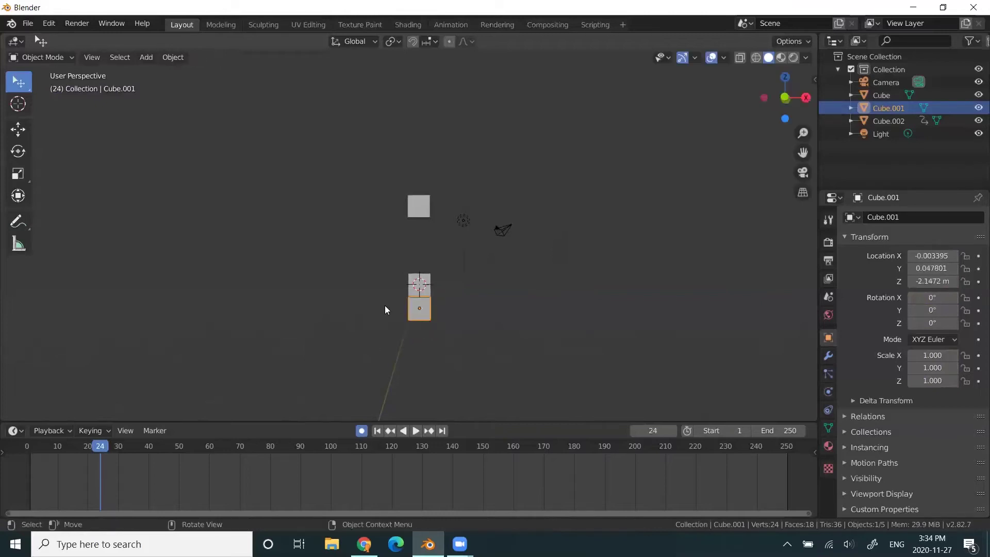
{"action": "scroll", "coordinate": [319, 330], "scroll_direction": "up", "scroll_amount": 1}
Keyframe the bottom cube's X, Y and Z location at frame 1.
{"action": "left_click_drag", "start_coordinate": [46, 447], "coordinate": [32, 453]}
{"action": "left_click", "coordinate": [415, 305]}
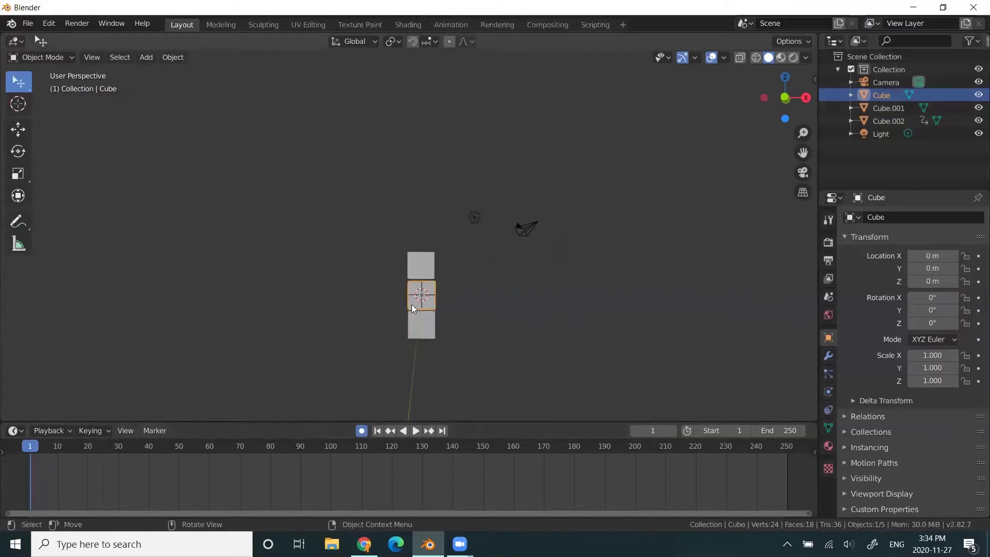
{"action": "left_click", "coordinate": [414, 336]}
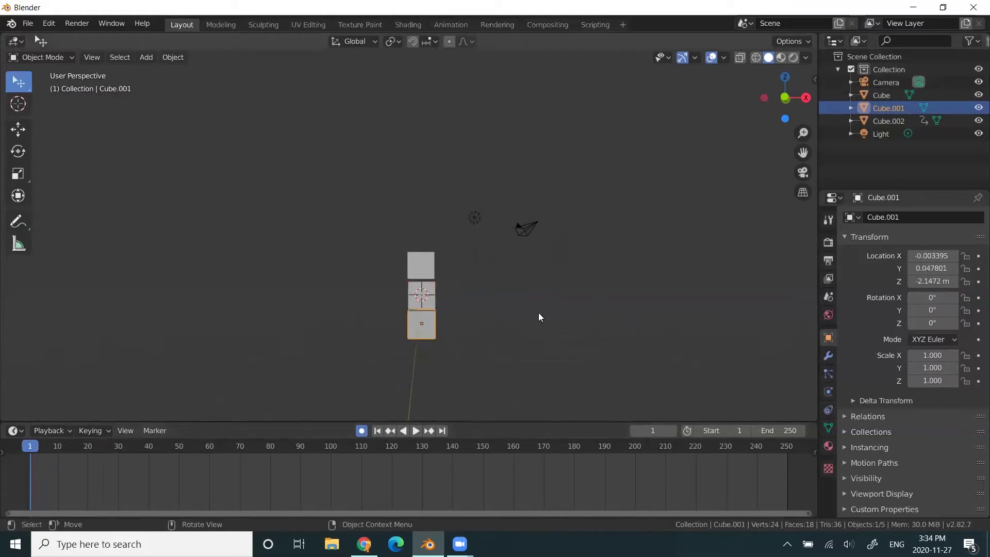
{"action": "left_click", "coordinate": [978, 256]}
{"action": "left_click", "coordinate": [978, 269]}
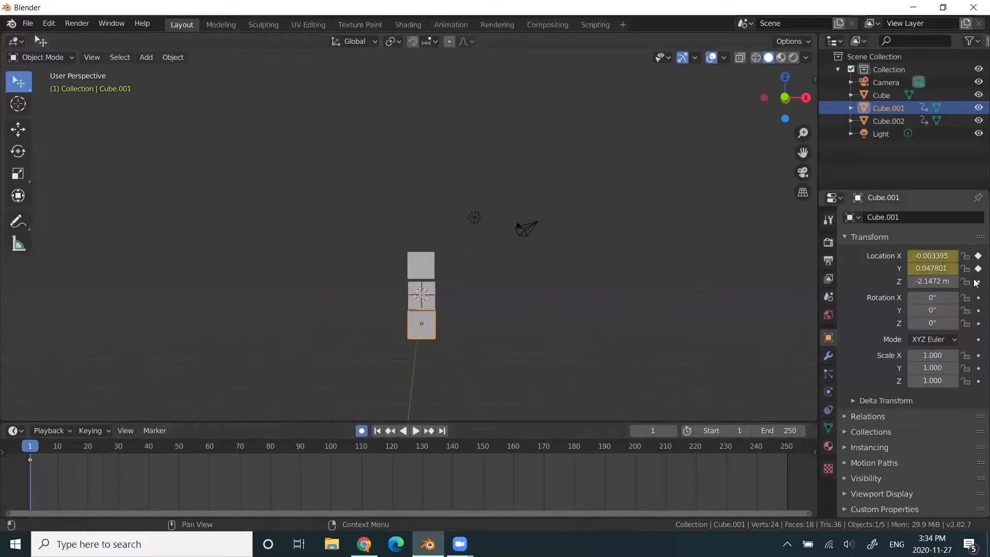
{"action": "left_click", "coordinate": [978, 282]}
Lower the bottom cube about 4.9 m along the Z axis at frame 24 with auto keying on.
{"action": "key", "text": "space"}
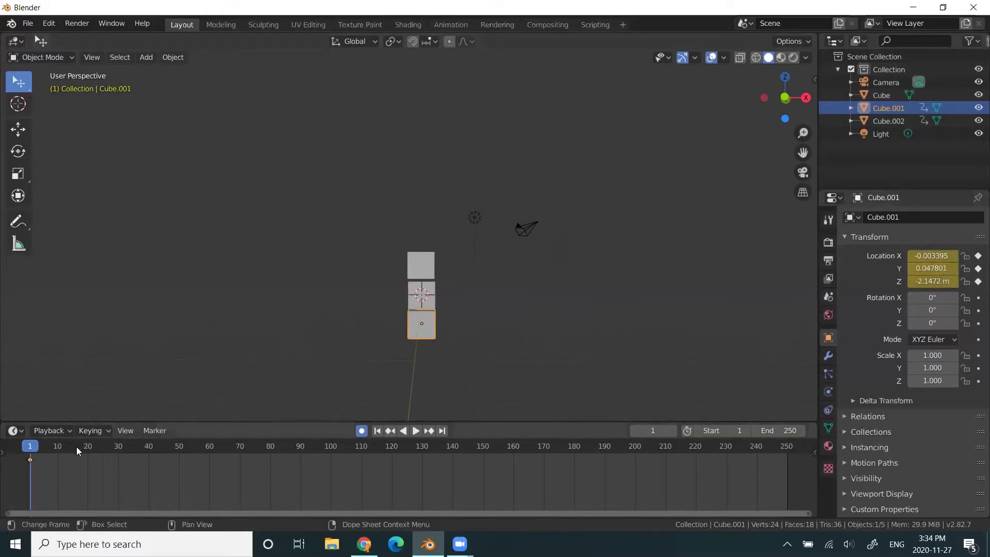
{"action": "left_click_drag", "start_coordinate": [99, 453], "coordinate": [101, 453]}
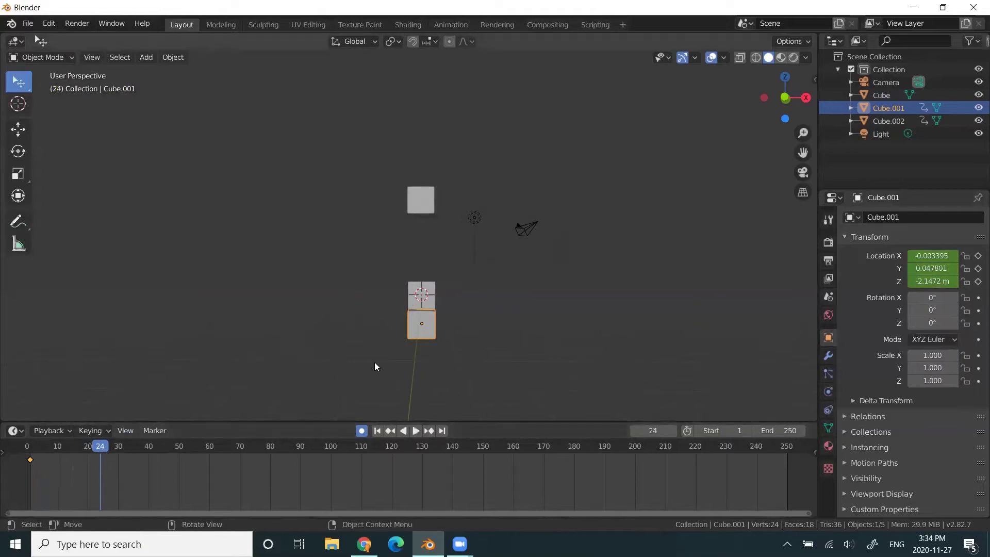
{"action": "key", "text": "g"}
{"action": "key", "text": "z"}
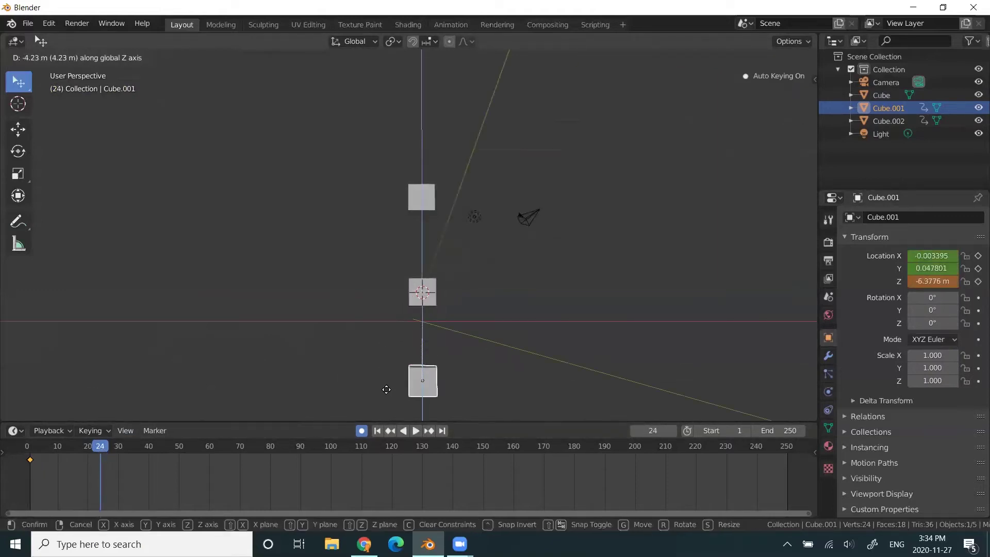
{"action": "left_click", "coordinate": [391, 399]}
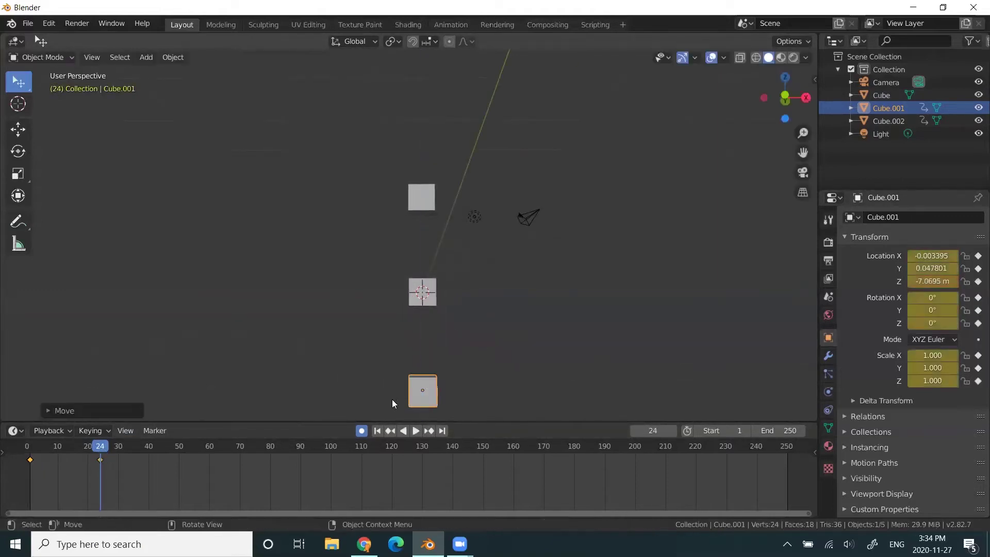
Deselect the bottom cube and examine the spacing of the three separated cubes around frame 24.
{"action": "middle_click_drag", "start_coordinate": [334, 349], "coordinate": [329, 327]}
{"action": "left_click", "coordinate": [345, 309]}
{"action": "mouse_move", "coordinate": [95, 446]}
{"action": "left_mouse_down"}
{"action": "mouse_move", "coordinate": [42, 447]}
{"action": "mouse_move", "coordinate": [110, 447]}
{"action": "mouse_move", "coordinate": [36, 447]}
{"action": "mouse_move", "coordinate": [127, 449]}
{"action": "mouse_move", "coordinate": [55, 447]}
{"action": "mouse_move", "coordinate": [100, 447]}
{"action": "left_mouse_up"}
{"action": "mouse_move", "coordinate": [307, 299]}
{"action": "middle_mouse_down"}
{"action": "mouse_move", "coordinate": [311, 314]}
{"action": "mouse_move", "coordinate": [307, 289]}
{"action": "mouse_move", "coordinate": [323, 299]}
{"action": "middle_mouse_up"}
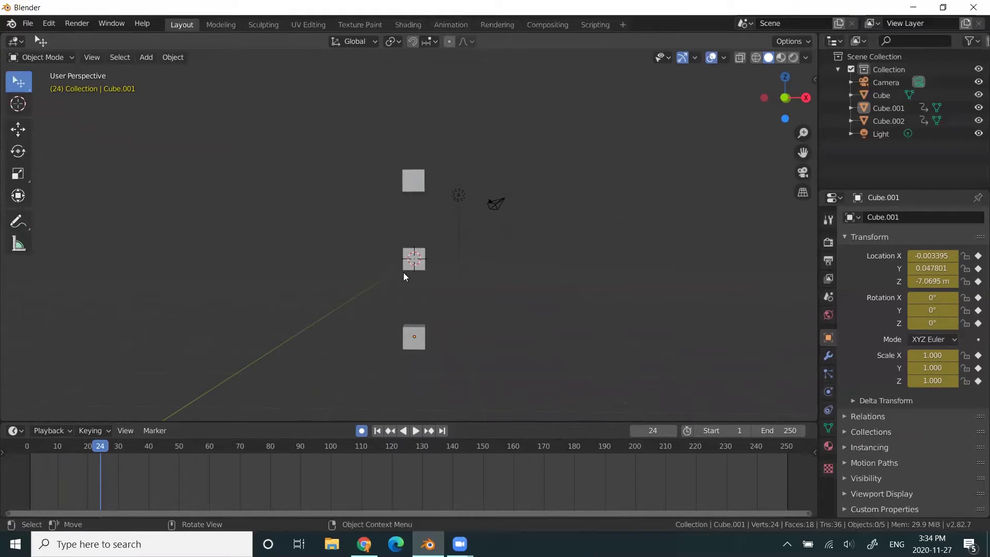
{"action": "middle_click_drag", "start_coordinate": [374, 280], "coordinate": [395, 271]}
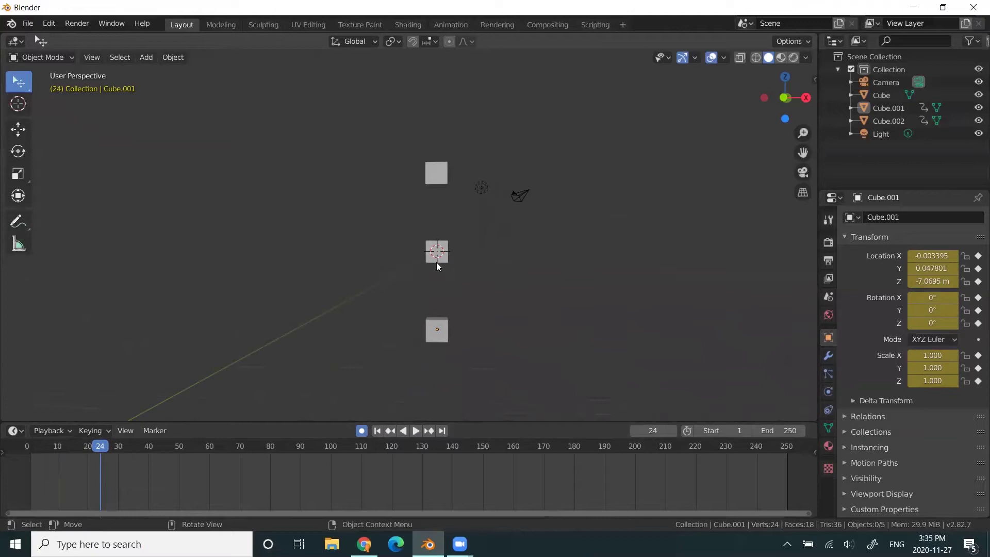
Keyframe the middle cube's X, Y and Z location at frame 2.
{"action": "left_click_drag", "start_coordinate": [99, 447], "coordinate": [32, 449]}
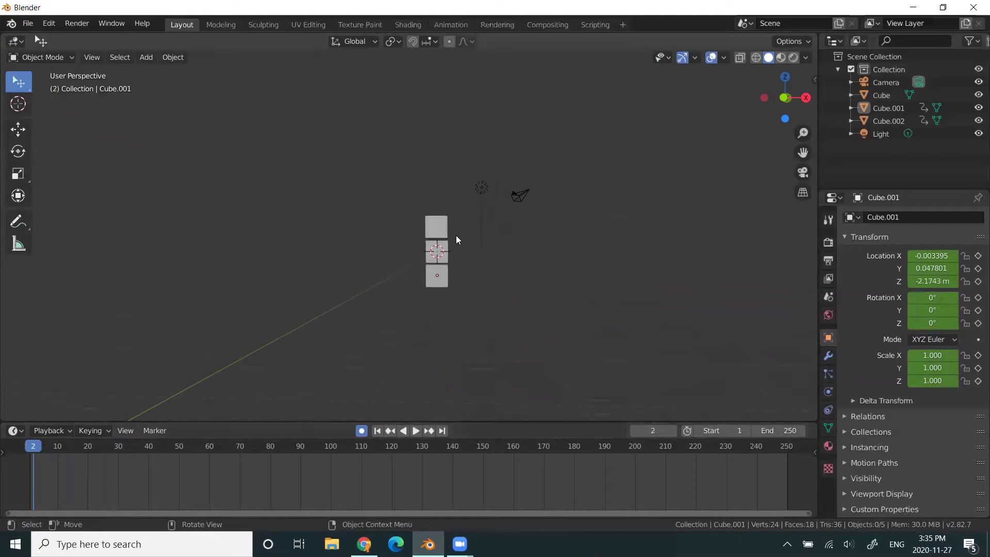
{"action": "left_click", "coordinate": [427, 257]}
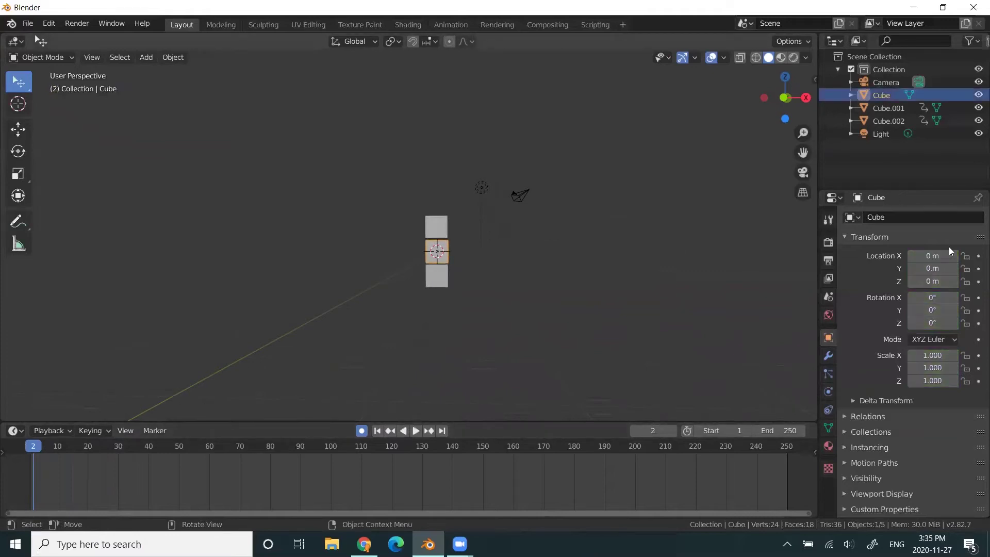
{"action": "key", "text": "i"}
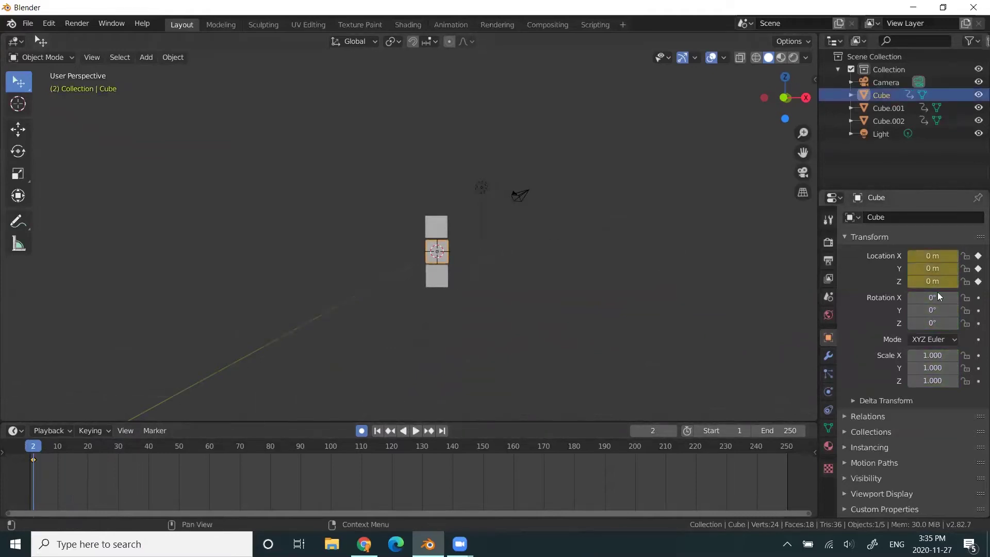
Delete the bottom cube's keyframe at frame 24.
{"action": "left_click", "coordinate": [439, 277]}
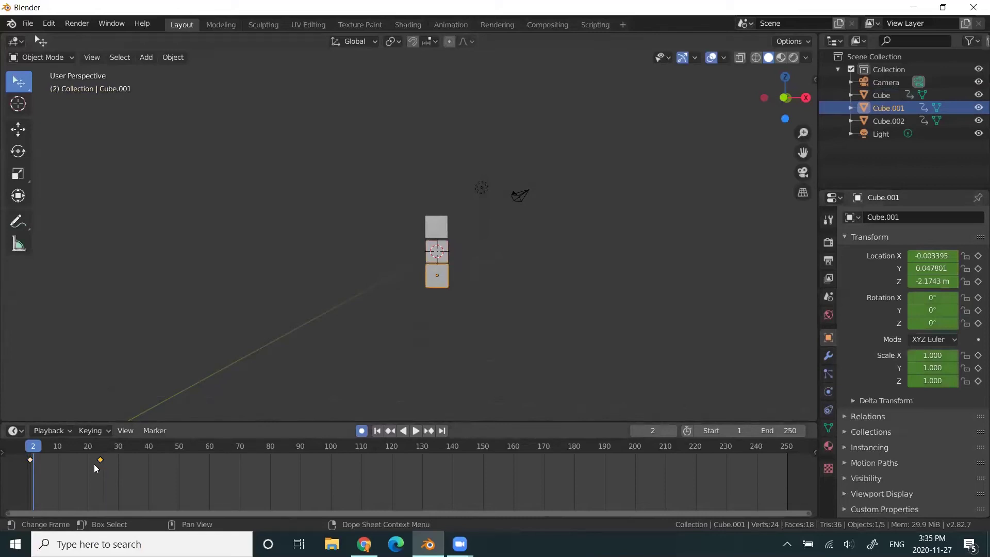
{"action": "key", "text": "x"}
{"action": "left_click", "coordinate": [105, 463]}
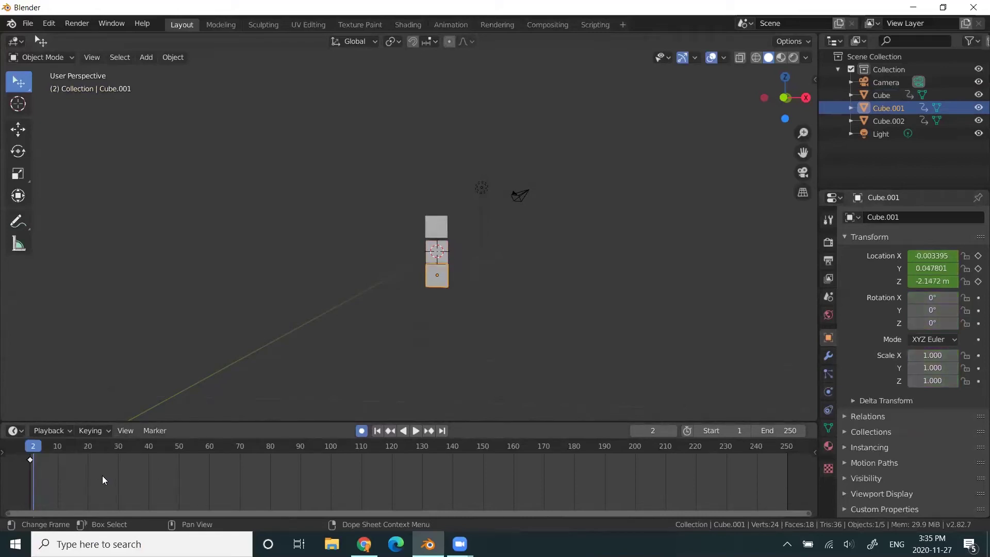
Shift the middle cube's location keyframe to frame 1 and set the current frame to 23.
{"action": "left_click", "coordinate": [432, 260]}
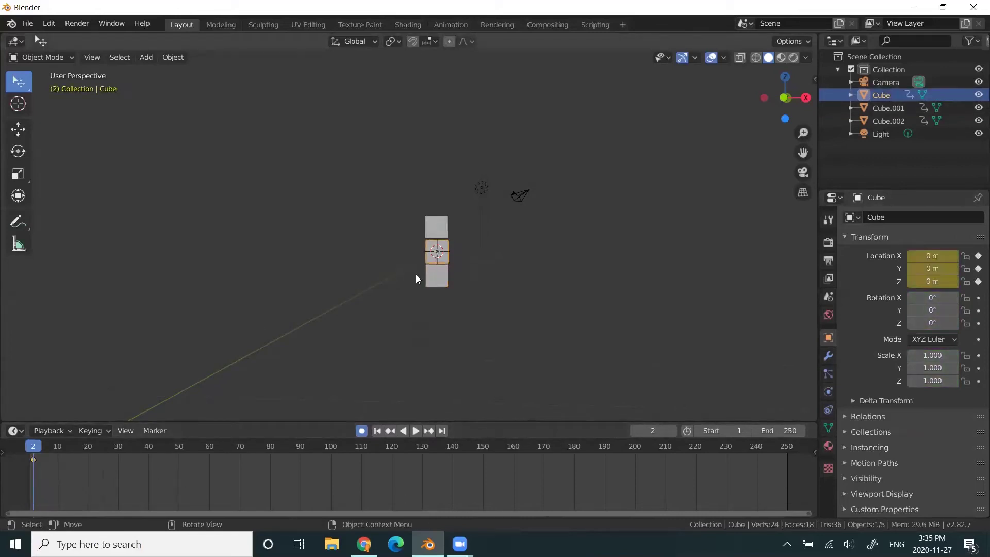
{"action": "left_click", "coordinate": [441, 233]}
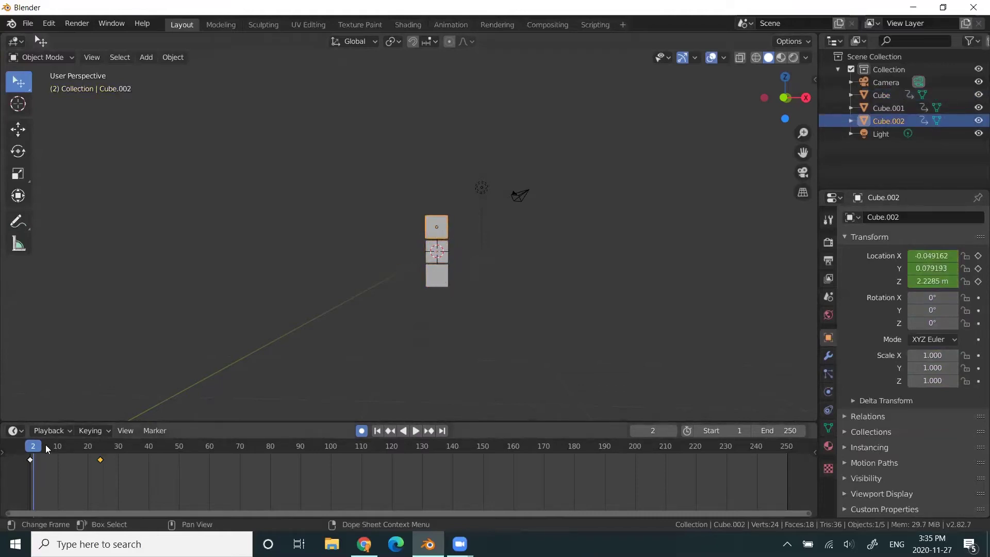
{"action": "left_click", "coordinate": [30, 449]}
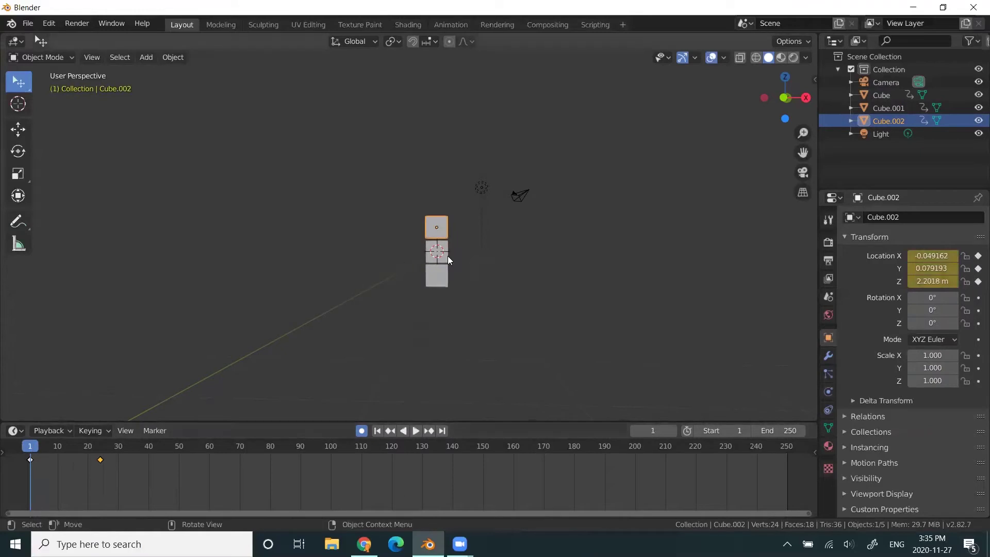
{"action": "left_click", "coordinate": [432, 258]}
{"action": "left_click_drag", "start_coordinate": [32, 460], "coordinate": [97, 447]}
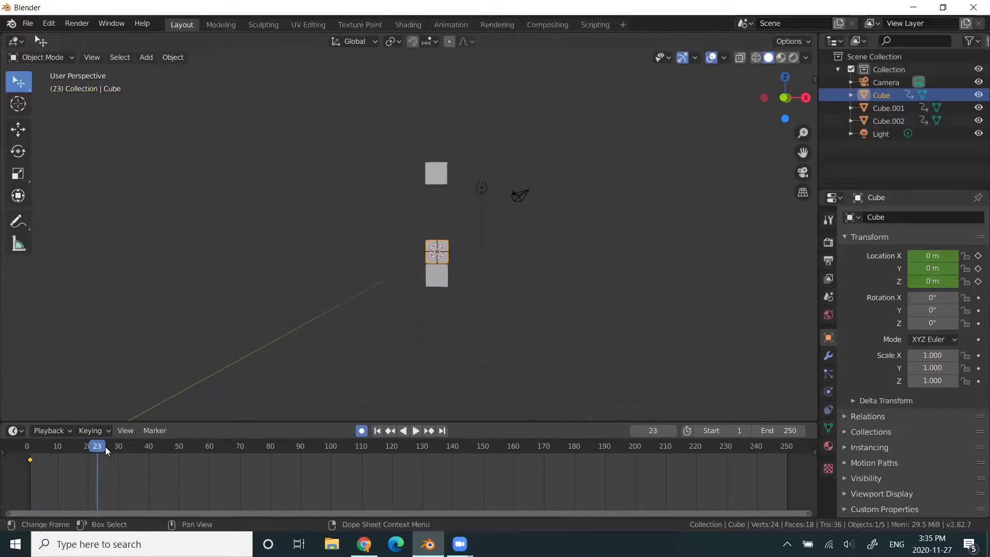
Raise the middle cube about 2.9 m along the Z axis and shift the resulting keyframe to frame 24.
{"action": "key", "text": "g"}
{"action": "key", "text": "z"}
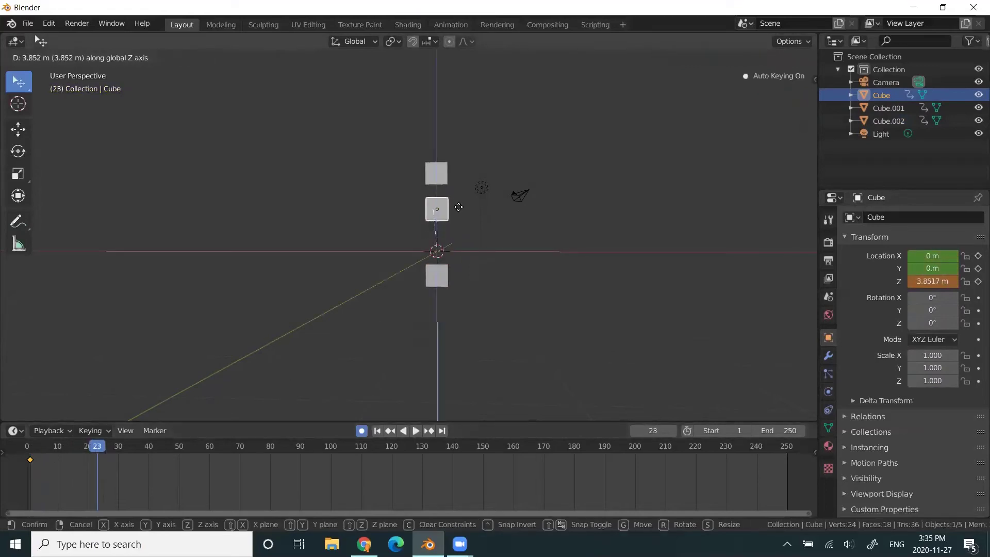
{"action": "left_click", "coordinate": [460, 214]}
{"action": "left_click_drag", "start_coordinate": [83, 445], "coordinate": [103, 464]}
{"action": "left_click", "coordinate": [100, 471]}
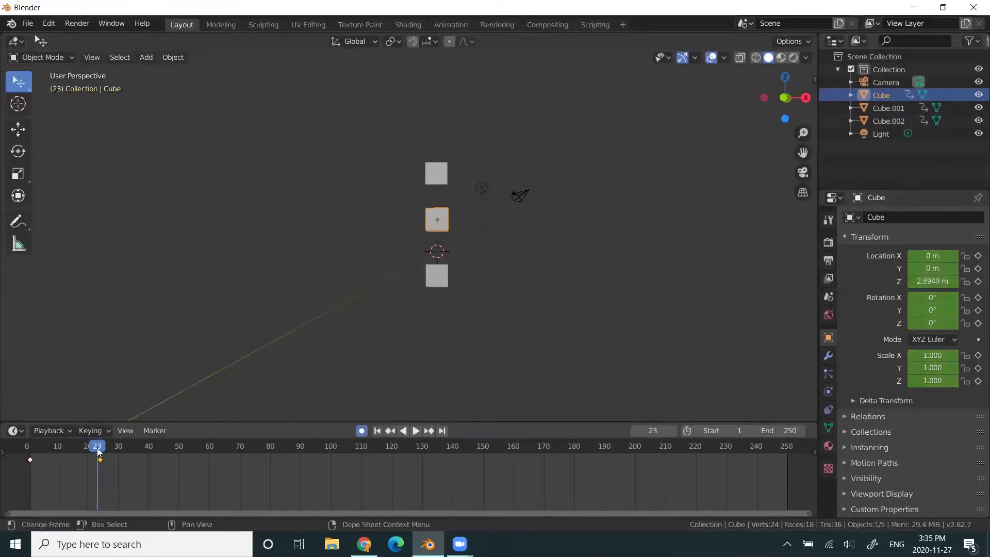
{"action": "key", "text": "Right"}
{"action": "middle_click_drag", "start_coordinate": [368, 268], "coordinate": [369, 298], "text": "shift"}
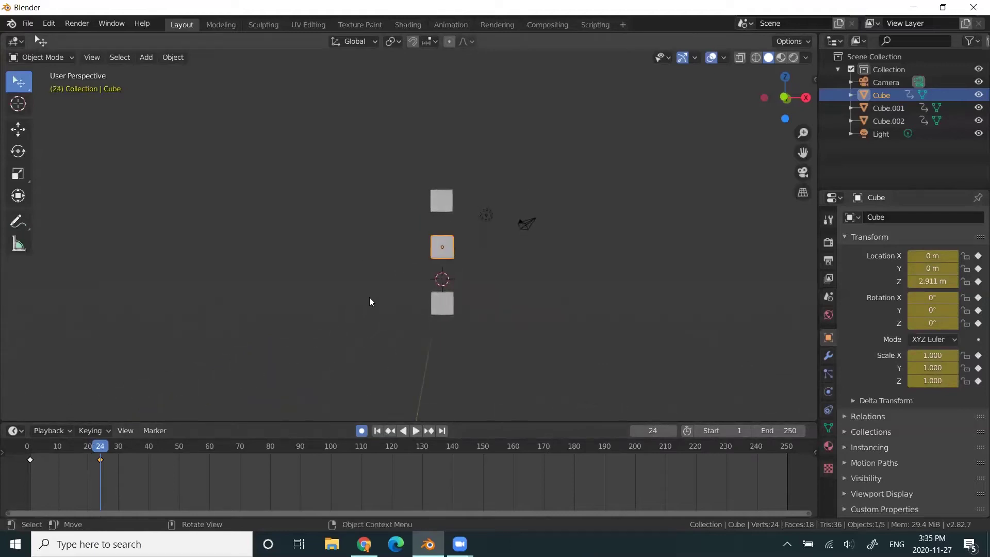
Play and scrub the animation up to frame 24 to check how the cubes move apart.
{"action": "key", "text": "space"}
{"action": "mouse_move", "coordinate": [92, 444]}
{"action": "left_mouse_down"}
{"action": "mouse_move", "coordinate": [31, 446]}
{"action": "mouse_move", "coordinate": [100, 454]}
{"action": "left_mouse_up"}
{"action": "key", "text": "space"}
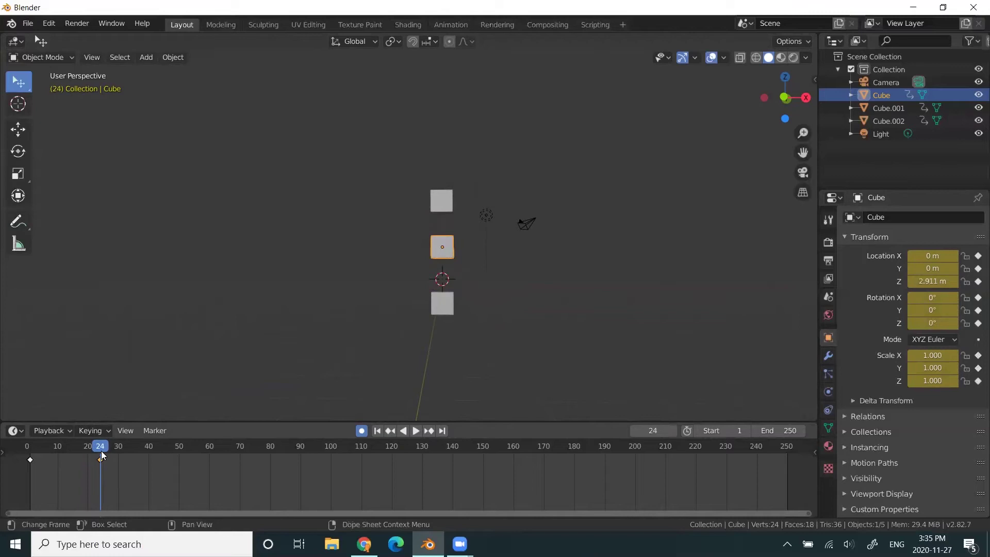
Scrub the animation between frames 1 and 24 to examine how the cubes move apart.
{"action": "left_click_drag", "start_coordinate": [34, 450], "coordinate": [102, 454]}
{"action": "left_click_drag", "start_coordinate": [28, 449], "coordinate": [99, 447]}
{"action": "left_click_drag", "start_coordinate": [48, 446], "coordinate": [99, 454]}
{"action": "mouse_move", "coordinate": [102, 452]}
{"action": "left_mouse_down"}
{"action": "mouse_move", "coordinate": [72, 447]}
{"action": "mouse_move", "coordinate": [100, 450]}
{"action": "left_mouse_up"}
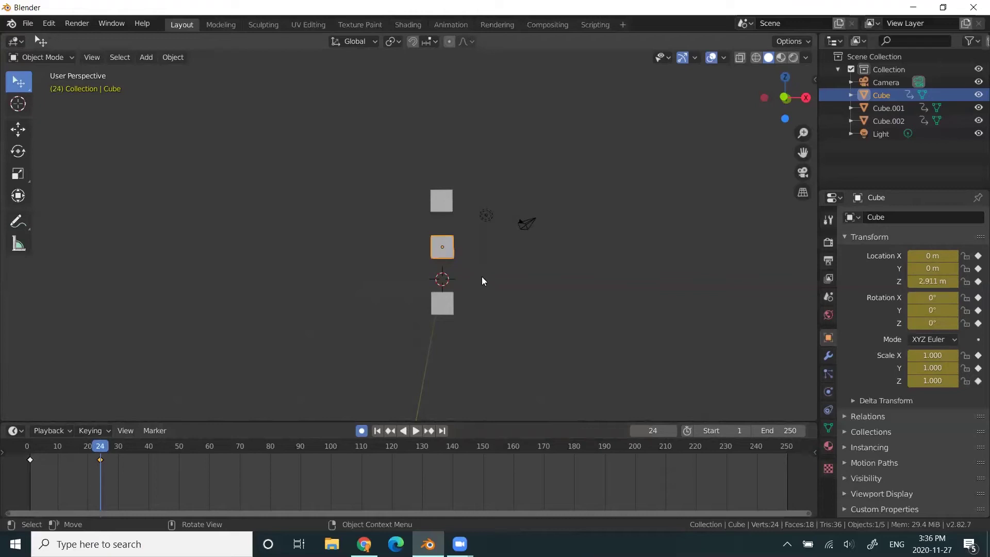
{"action": "middle_click_drag", "start_coordinate": [485, 285], "coordinate": [361, 270]}
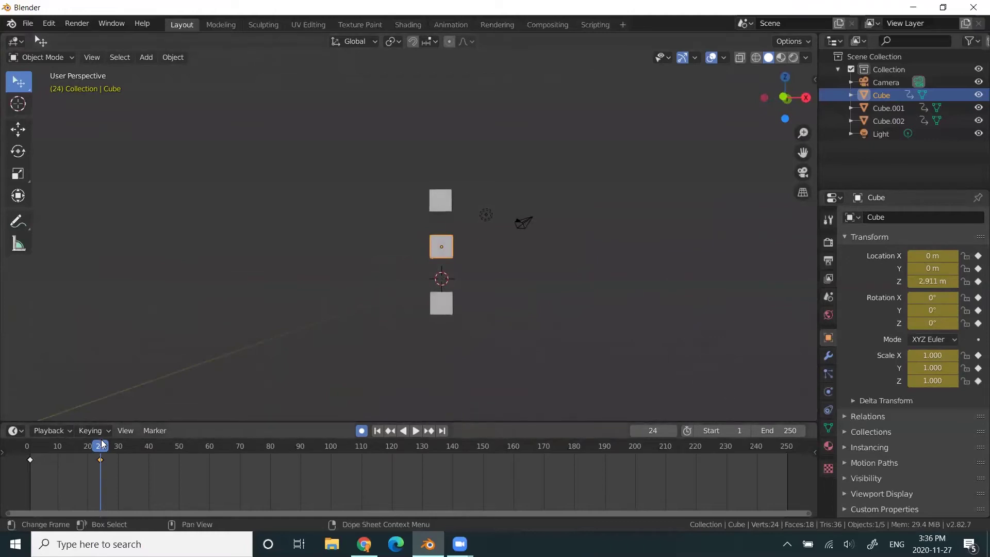
At frame 48, lower the middle cube about 2.7 m along Z and the top cube to about Z 2.7 m.
{"action": "left_click_drag", "start_coordinate": [103, 446], "coordinate": [174, 448]}
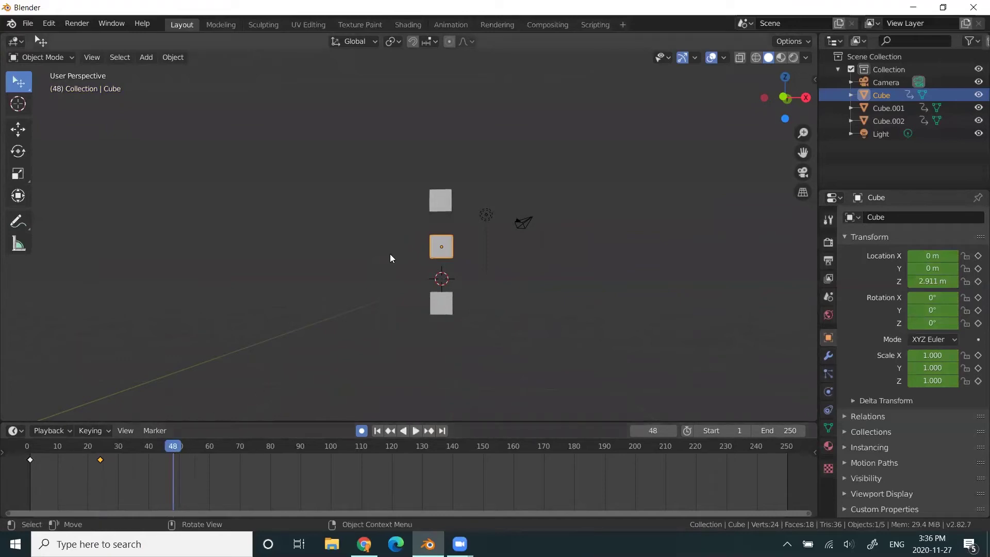
{"action": "key", "text": "g"}
{"action": "key", "text": "z"}
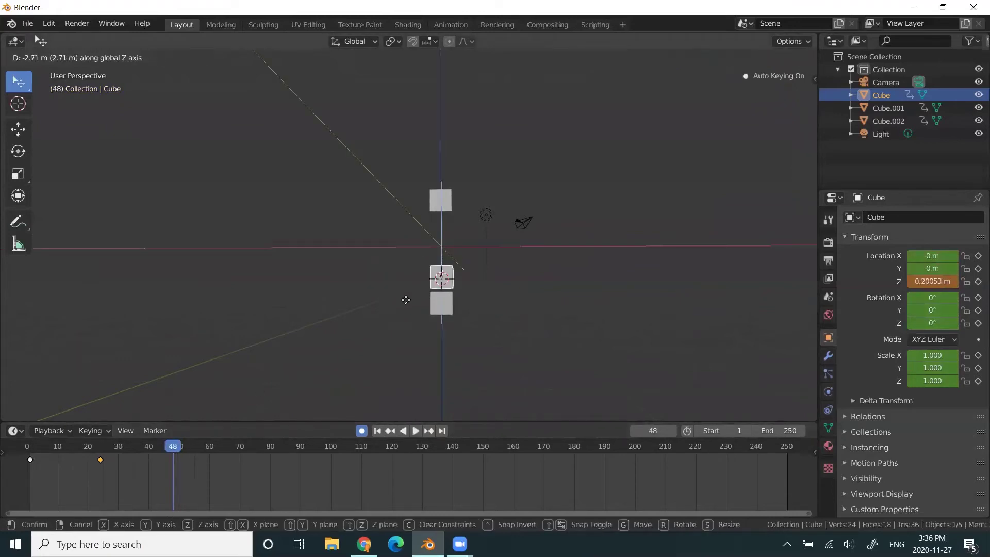
{"action": "left_click", "coordinate": [406, 299]}
{"action": "left_click", "coordinate": [433, 202]}
{"action": "key", "text": "g"}
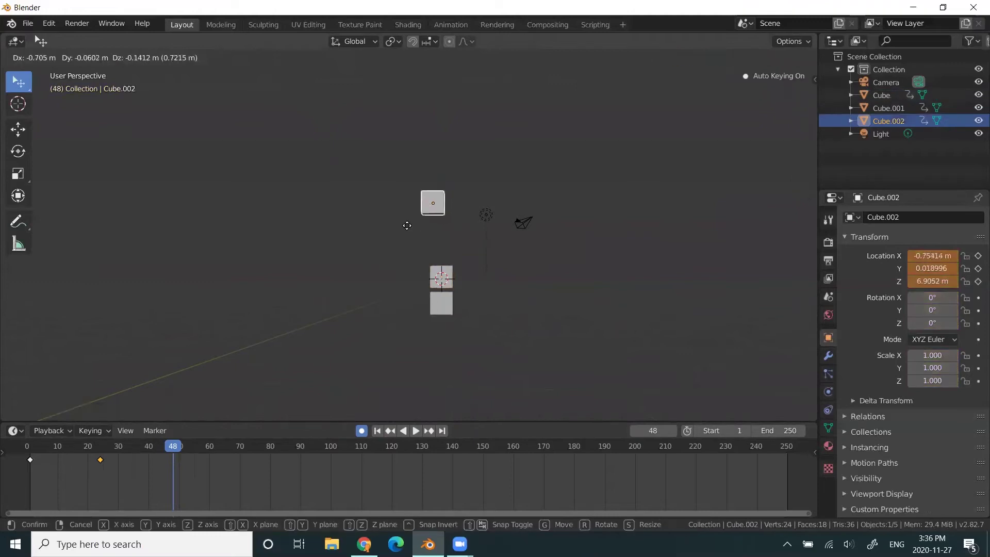
{"action": "key", "text": "z"}
{"action": "left_click", "coordinate": [415, 271]}
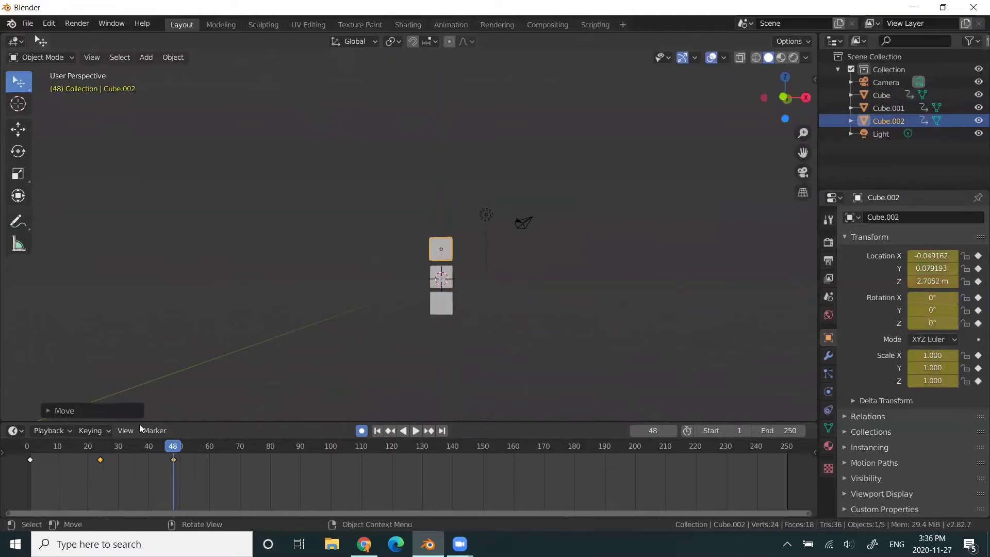
Play and scrub the animation up to frame 48 to check how the cubes separate and come back together.
{"action": "key", "text": "shift+Left"}
{"action": "key", "text": "space"}
{"action": "left_click", "coordinate": [36, 451]}
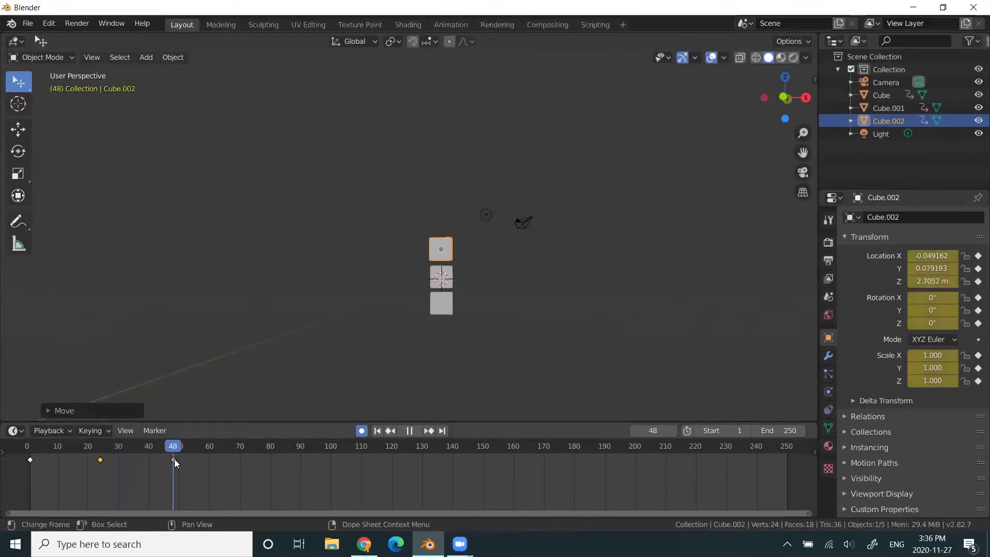
{"action": "left_click", "coordinate": [48, 446]}
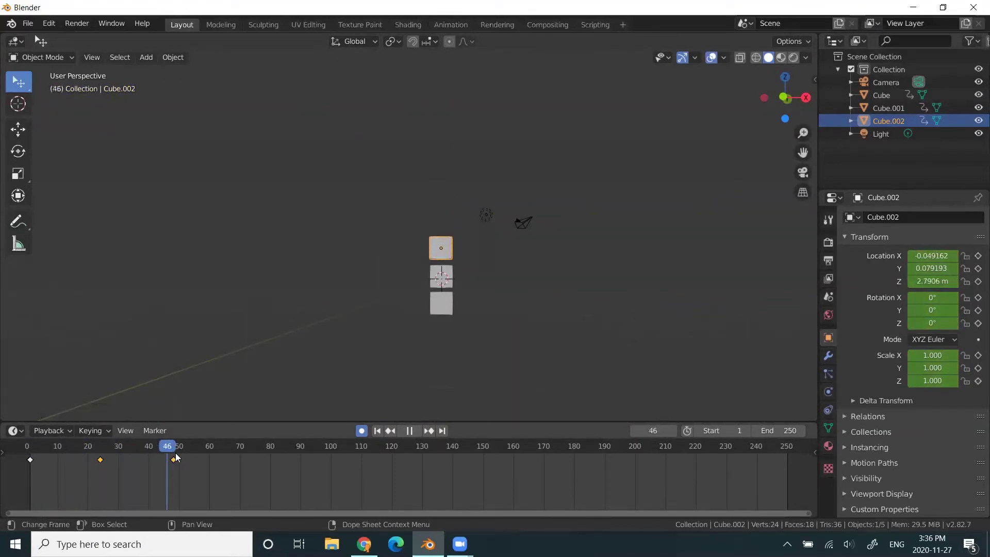
{"action": "left_click", "coordinate": [46, 447]}
{"action": "key", "text": "space"}
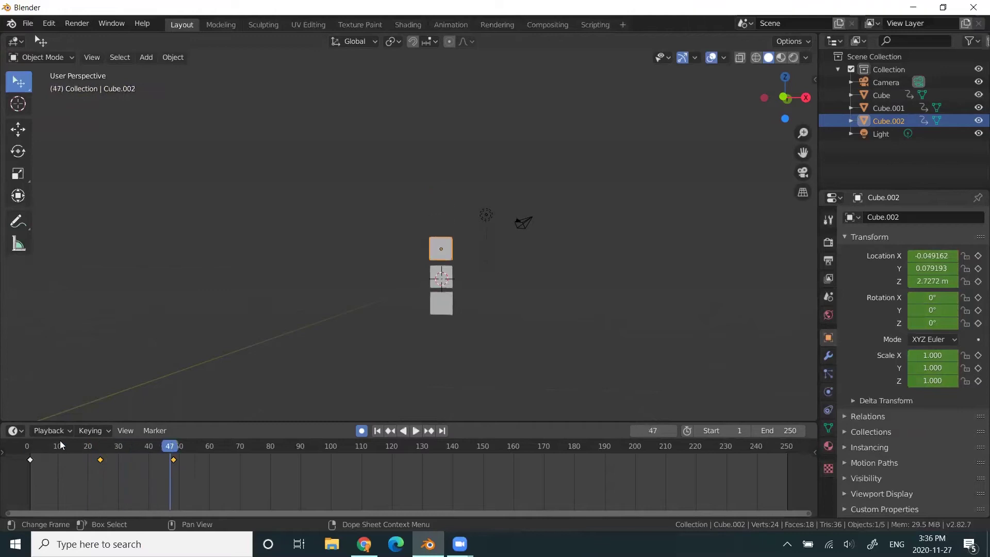
{"action": "left_click_drag", "start_coordinate": [44, 446], "coordinate": [100, 454]}
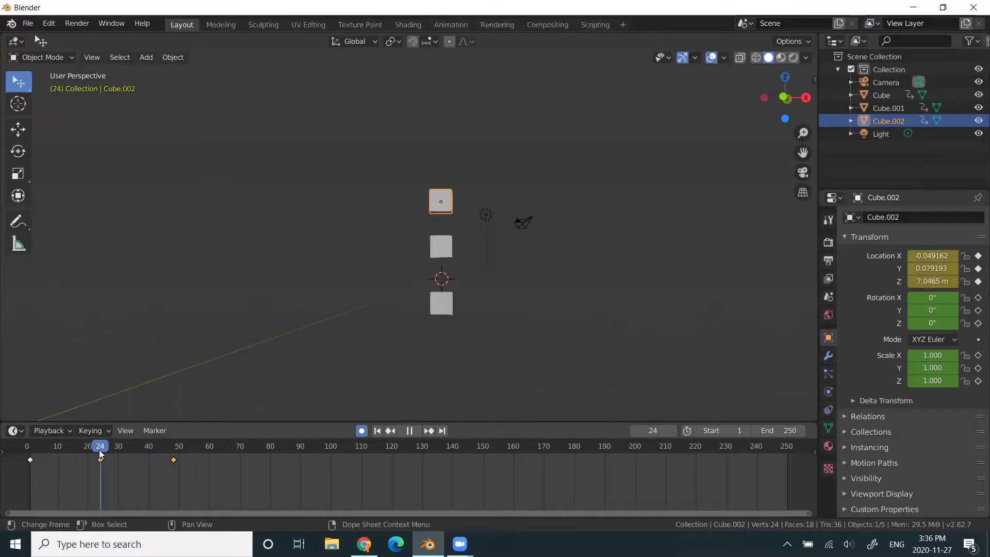
{"action": "mouse_move", "coordinate": [100, 454]}
{"action": "left_mouse_down"}
{"action": "mouse_move", "coordinate": [169, 457]}
{"action": "mouse_move", "coordinate": [102, 455]}
{"action": "left_mouse_up"}
Undo the moves of the top and middle cubes at frame 48.
{"action": "key", "text": "ctrl+z"}
{"action": "key", "text": "ctrl+z"}
{"action": "key", "text": "ctrl+z"}
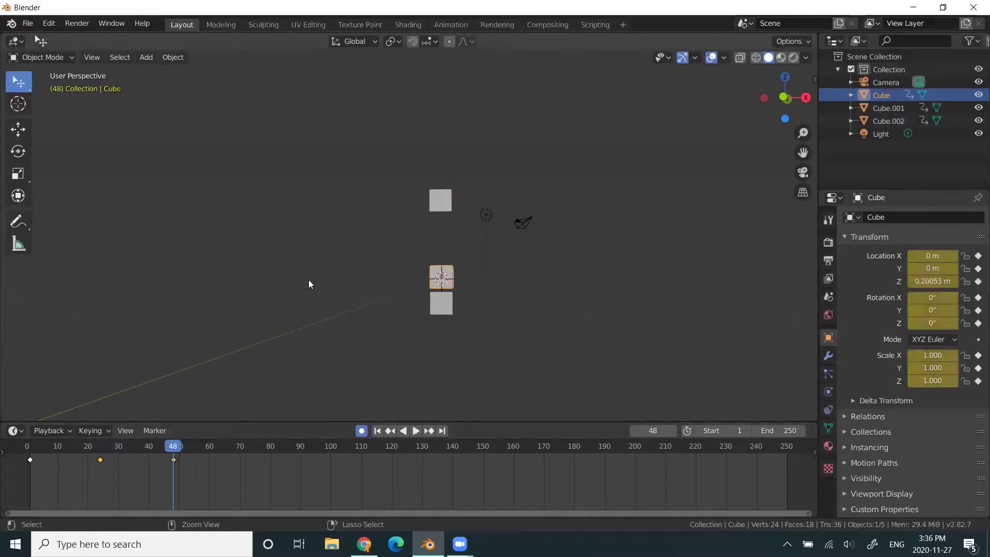
{"action": "key", "text": "ctrl+z"}
Replay and scrub the separation of the cubes from the start up to frame 24.
{"action": "left_click_drag", "start_coordinate": [133, 443], "coordinate": [102, 448]}
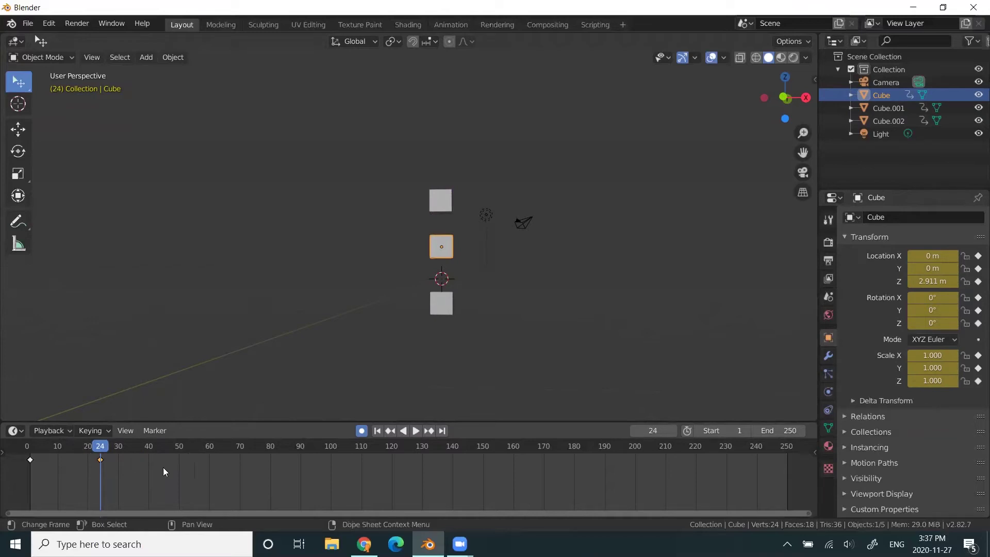
{"action": "key", "text": "shift+Left"}
{"action": "key", "text": "space"}
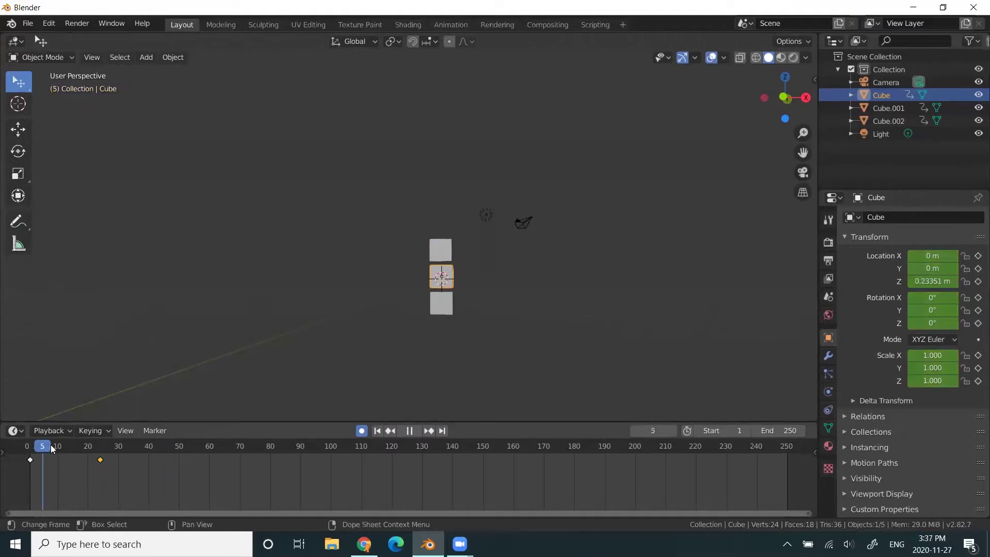
{"action": "key", "text": "shift+Left"}
{"action": "left_click_drag", "start_coordinate": [59, 447], "coordinate": [100, 452]}
{"action": "key", "text": "space"}
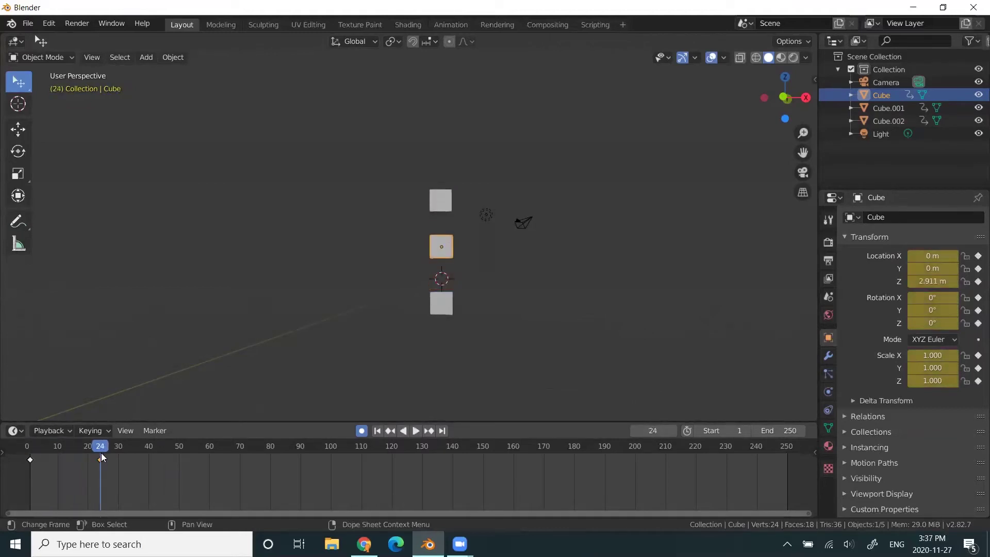
Keyframe the top cube's X, Y and Z location at frame 72 to hold its raised position.
{"action": "left_click", "coordinate": [434, 202]}
{"action": "key", "text": "space"}
{"action": "left_click_drag", "start_coordinate": [83, 449], "coordinate": [223, 451]}
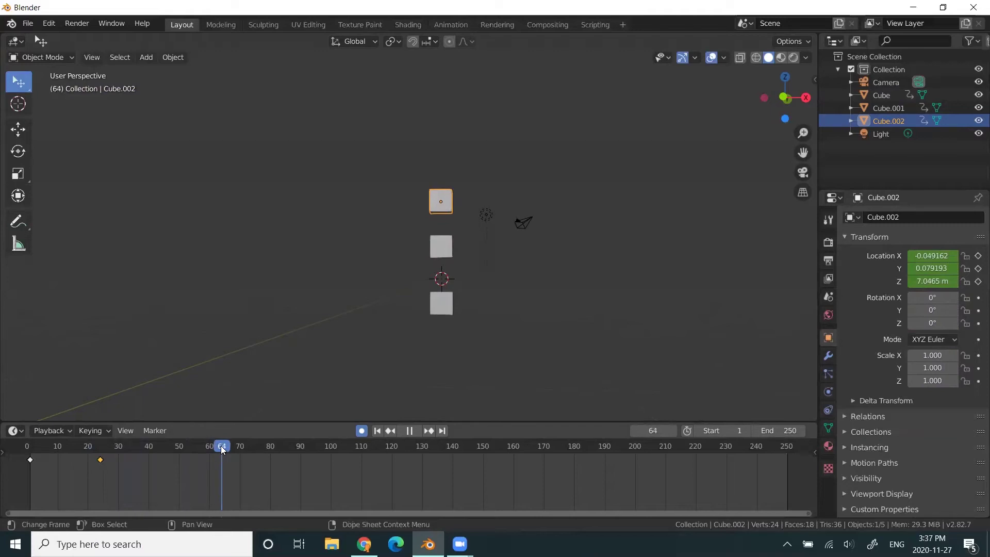
{"action": "left_click_drag", "start_coordinate": [223, 450], "coordinate": [251, 449]}
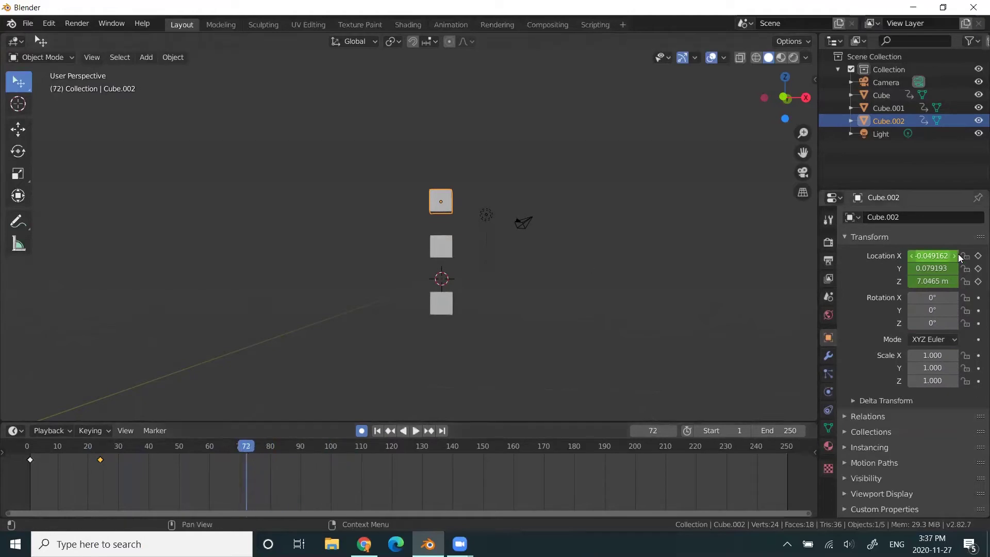
{"action": "left_click", "coordinate": [978, 255]}
{"action": "left_click", "coordinate": [978, 268]}
{"action": "left_click", "coordinate": [978, 282]}
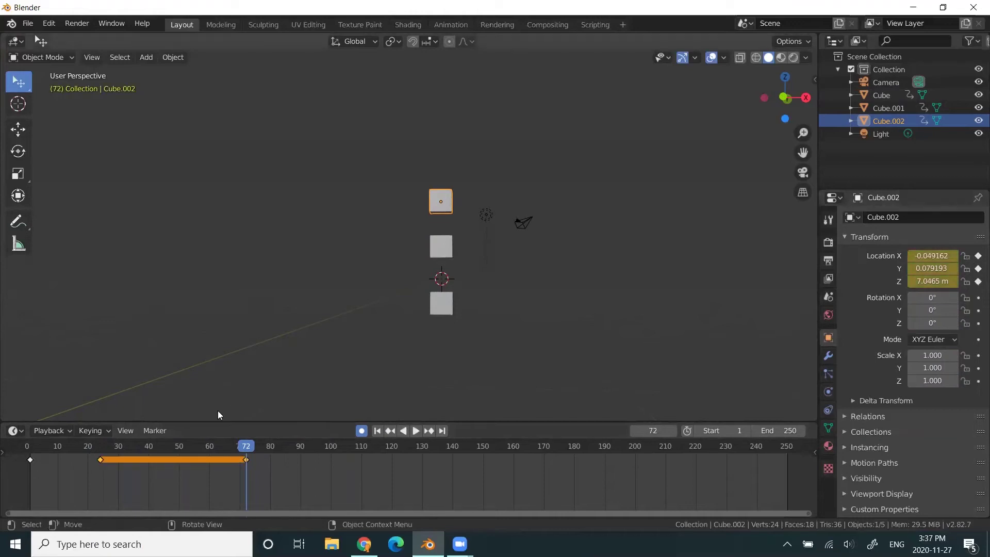
Check the top cube's hold between frames 24 and 72, and keyframe the middle cube's X, Y and Z location at frame 72.
{"action": "left_click", "coordinate": [99, 459]}
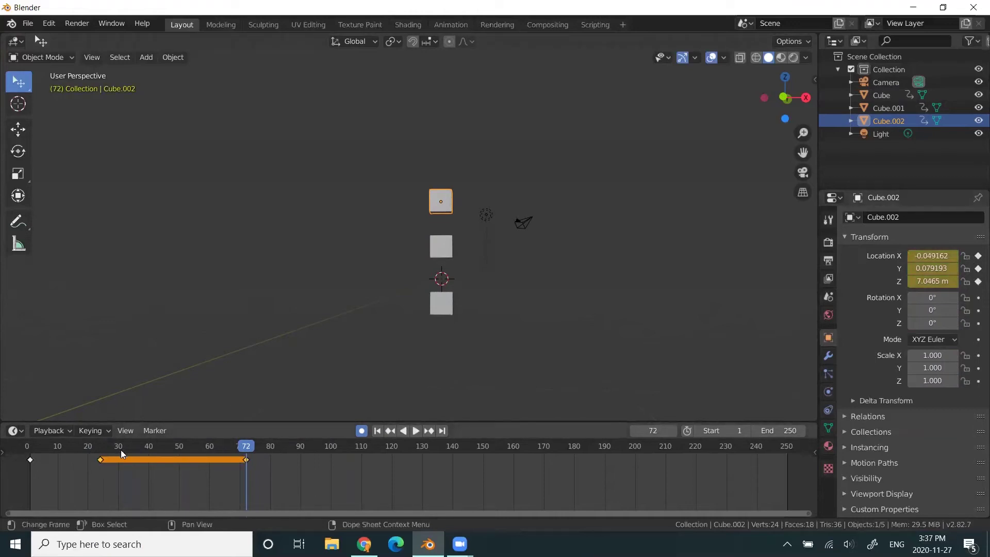
{"action": "left_click_drag", "start_coordinate": [229, 447], "coordinate": [100, 448]}
{"action": "left_click", "coordinate": [246, 447]}
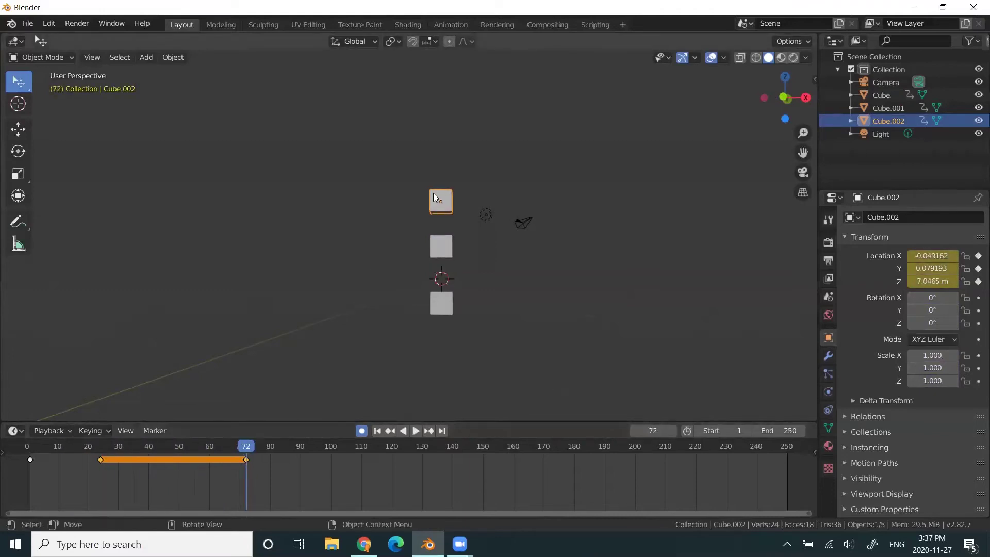
{"action": "left_click_drag", "start_coordinate": [223, 444], "coordinate": [246, 447]}
{"action": "left_click", "coordinate": [439, 250]}
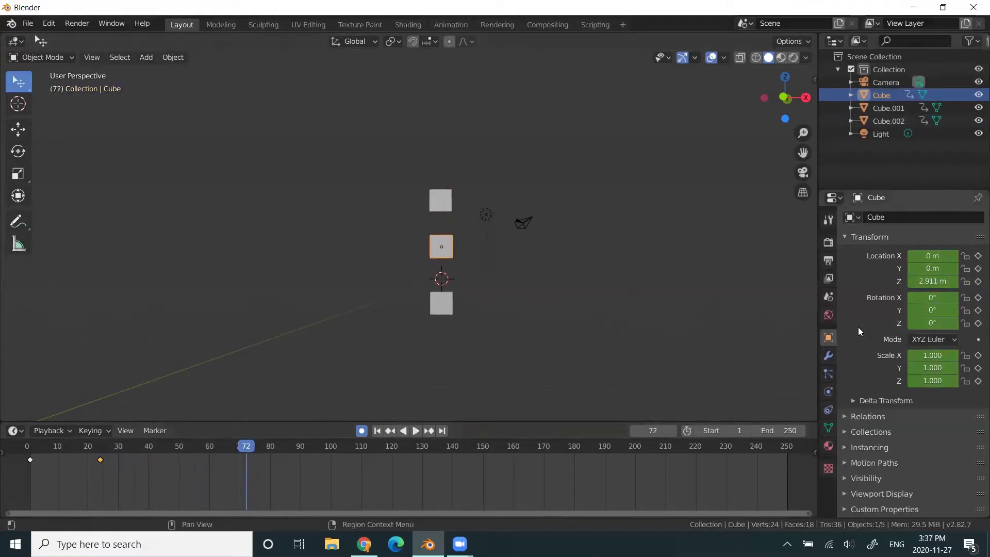
{"action": "left_click", "coordinate": [978, 255]}
{"action": "left_click", "coordinate": [978, 269]}
{"action": "left_click", "coordinate": [978, 281]}
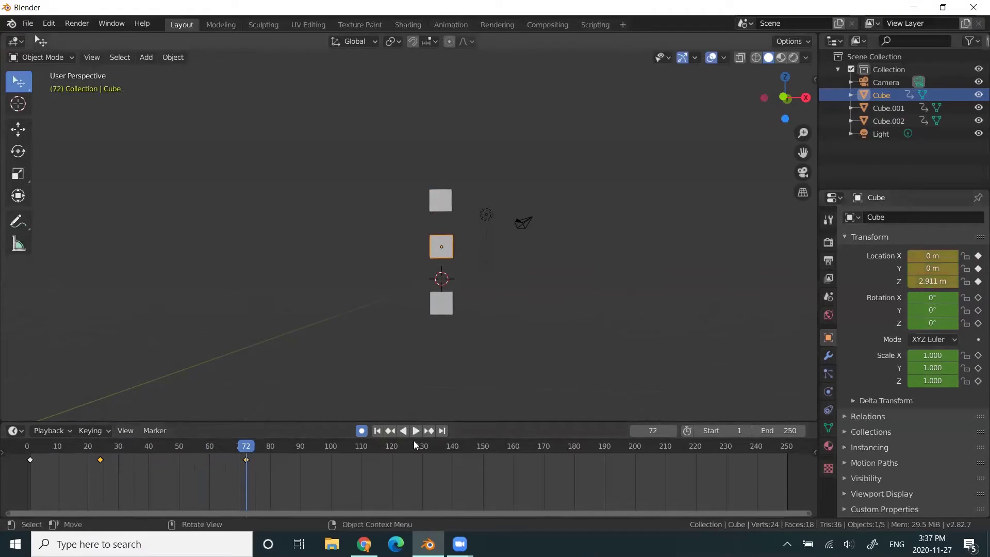
Return the middle cube to location 0 m on all axes at frame 96 and compare it with frame 1.
{"action": "left_click_drag", "start_coordinate": [213, 445], "coordinate": [320, 450]}
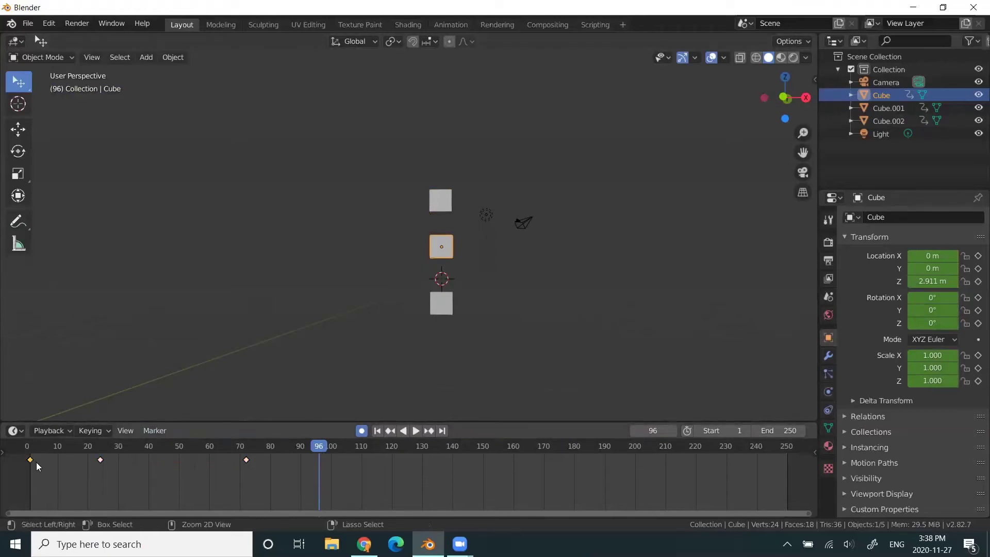
{"action": "key", "text": "alt+g"}
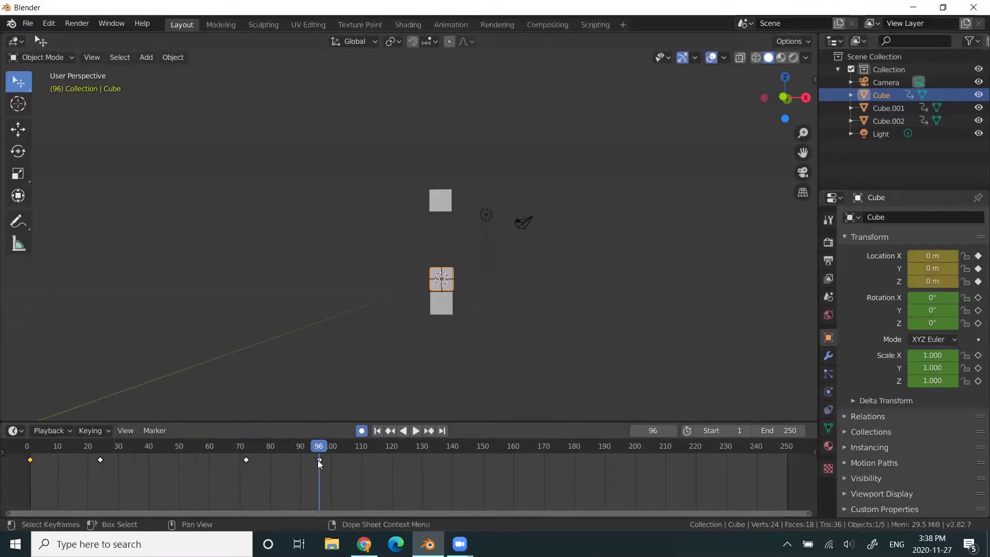
{"action": "left_click", "coordinate": [31, 448]}
{"action": "key", "text": "space"}
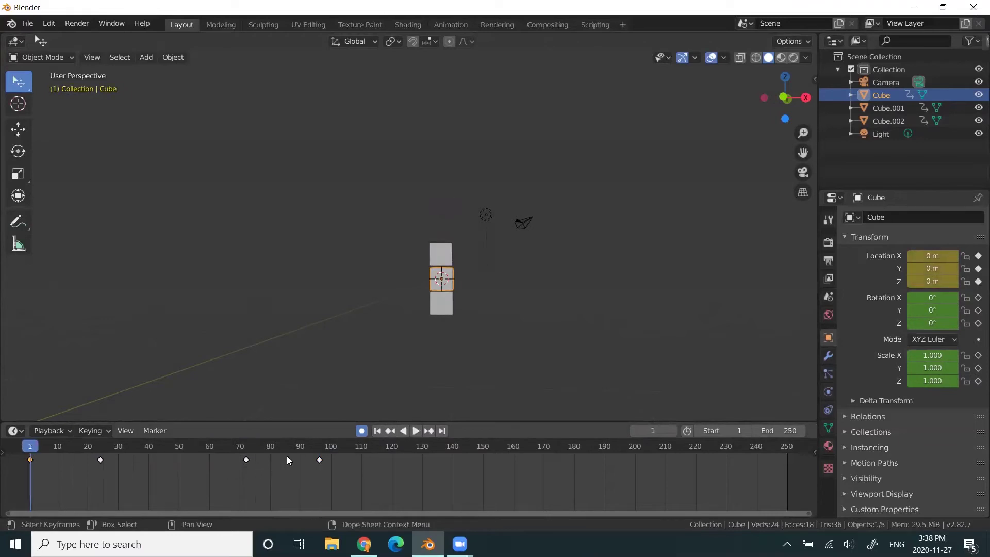
Copy the top cube's location keyframe from frame 1 and paste it at frame 96.
{"action": "left_click", "coordinate": [318, 448]}
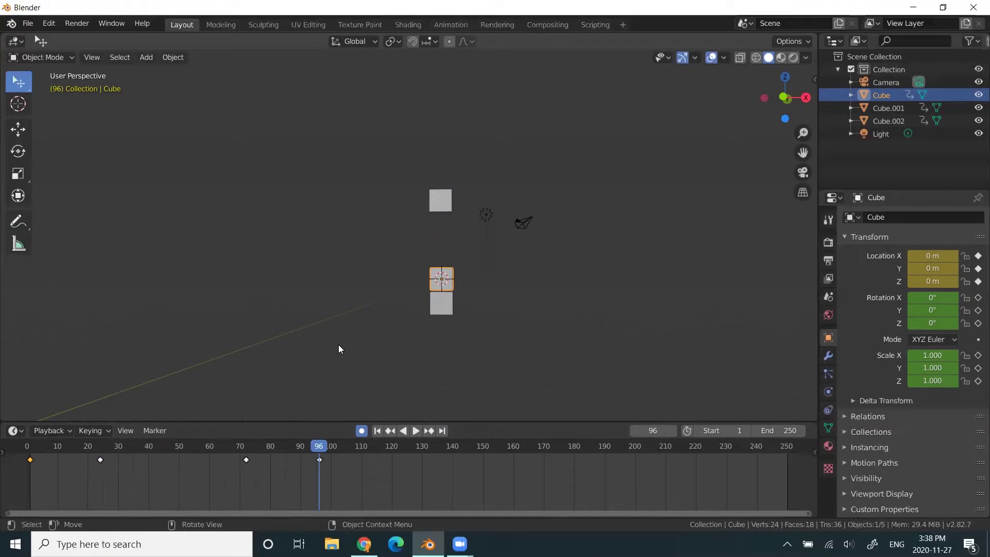
{"action": "left_click", "coordinate": [442, 208]}
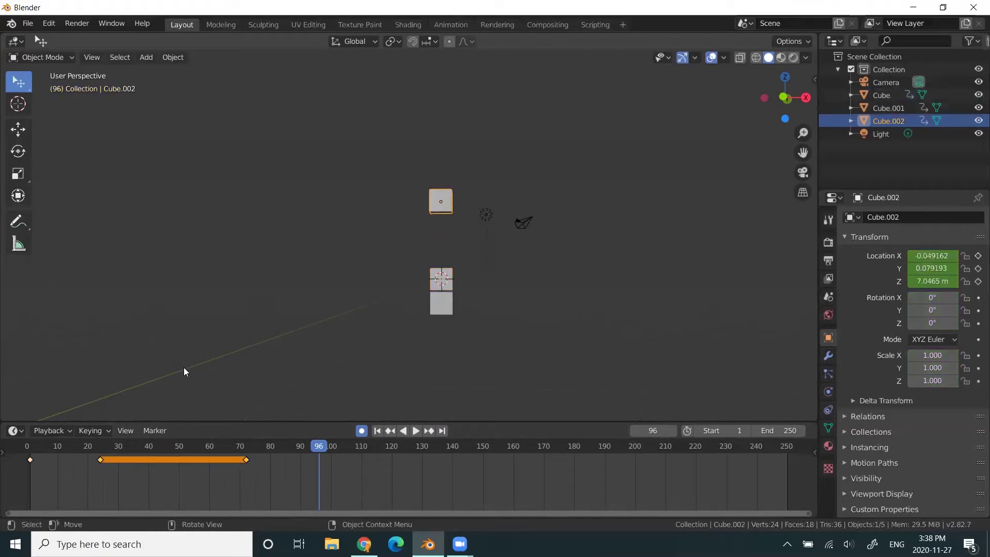
{"action": "left_click", "coordinate": [31, 460]}
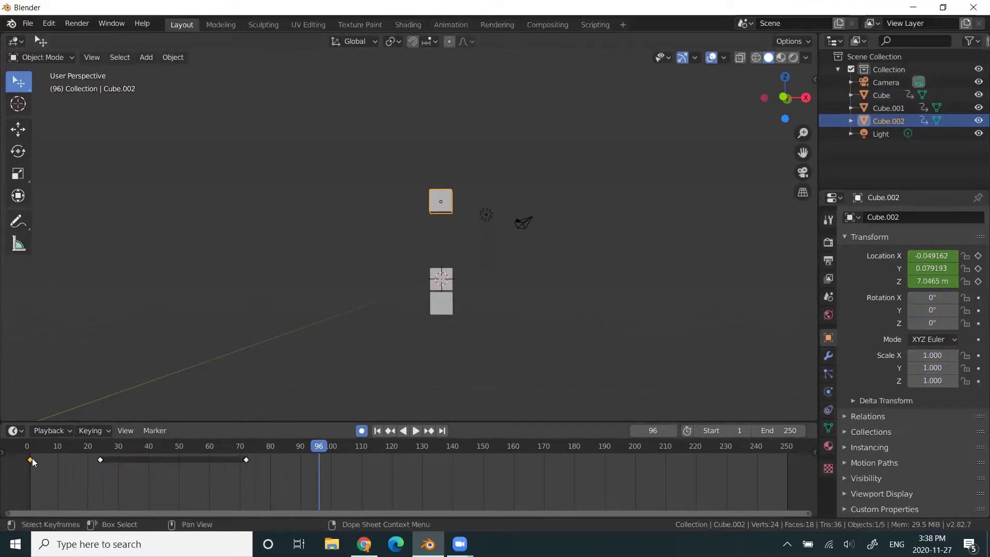
{"action": "key", "text": "ctrl+v"}
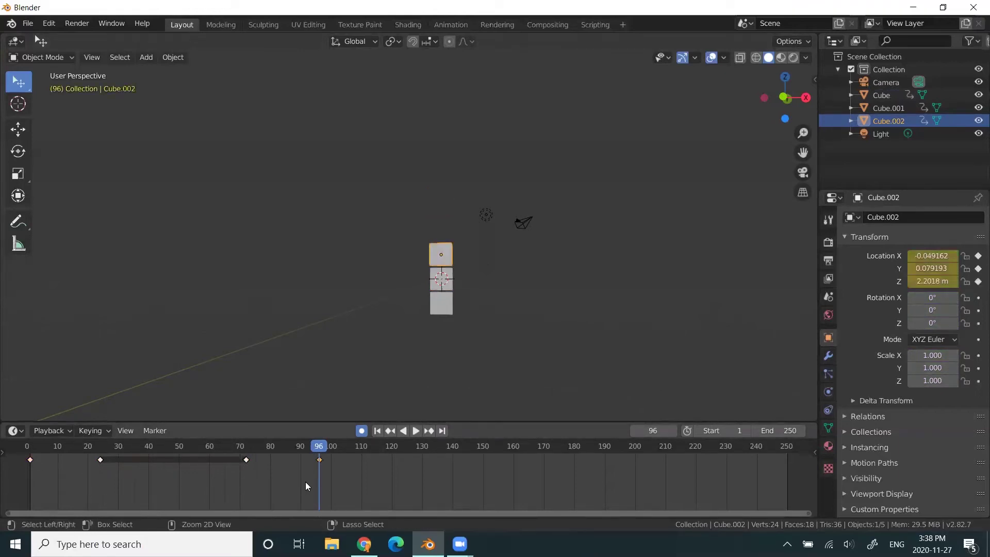
Set the animation's end frame to 97 and play it from frame 1.
{"action": "left_click_drag", "start_coordinate": [294, 444], "coordinate": [33, 452]}
{"action": "key", "text": "space"}
{"action": "key", "text": "Escape"}
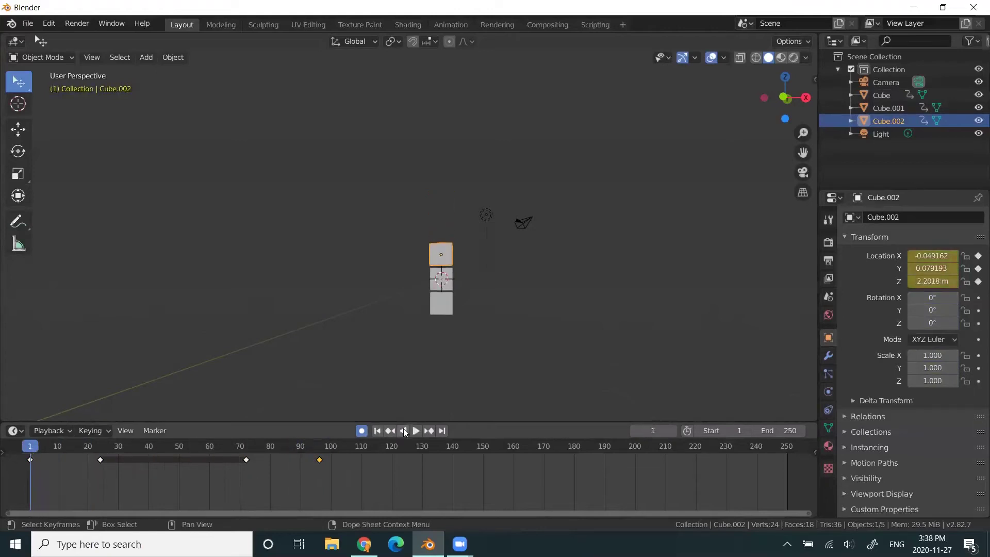
{"action": "left_click_drag", "start_coordinate": [779, 431], "coordinate": [717, 430]}
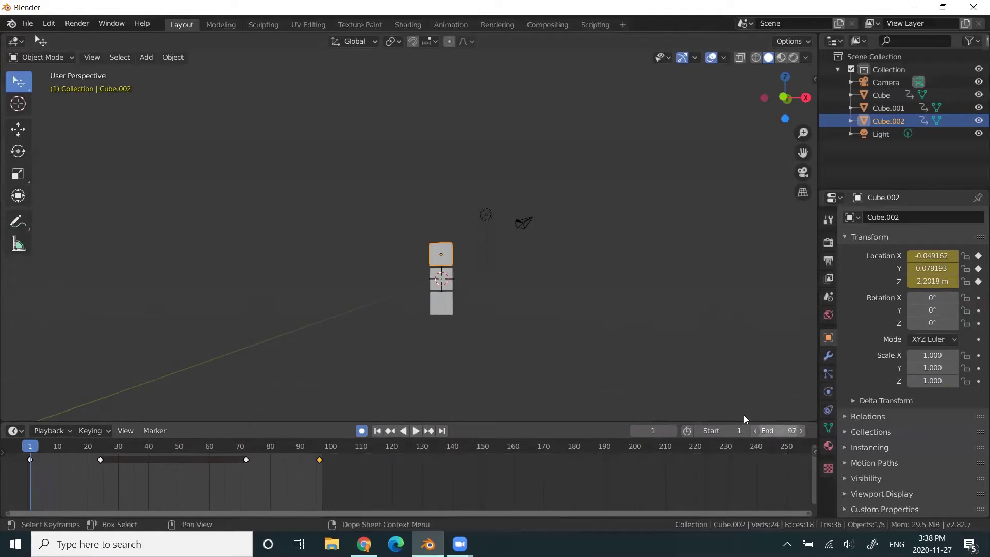
{"action": "left_click", "coordinate": [417, 432]}
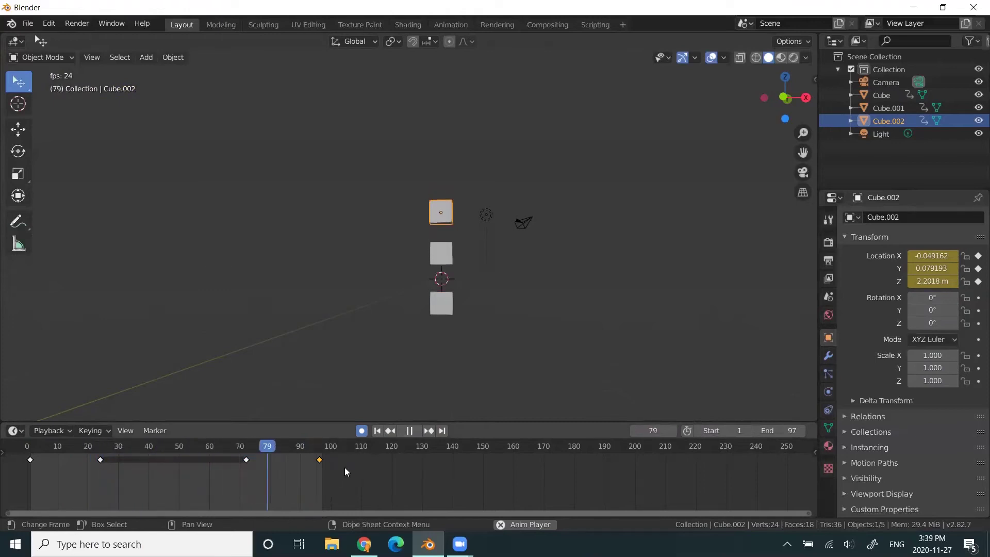
{"action": "left_click", "coordinate": [409, 430]}
Extend the animation's end frame to 154 and scrub past frame 96 to check the restacked cubes.
{"action": "left_click_drag", "start_coordinate": [773, 431], "coordinate": [794, 430]}
{"action": "key", "text": "space"}
{"action": "left_click_drag", "start_coordinate": [372, 448], "coordinate": [320, 450]}
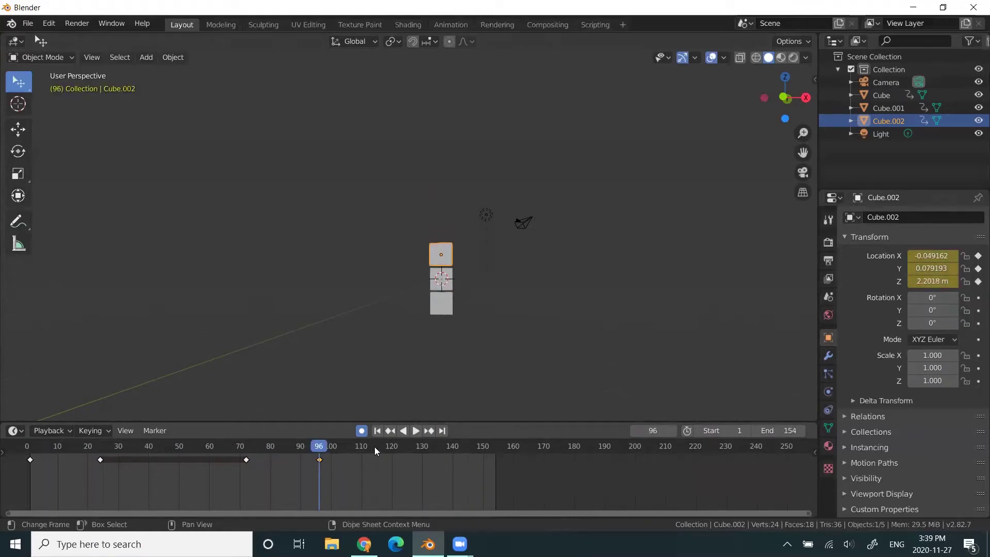
{"action": "left_click", "coordinate": [393, 444]}
{"action": "key", "text": "space"}
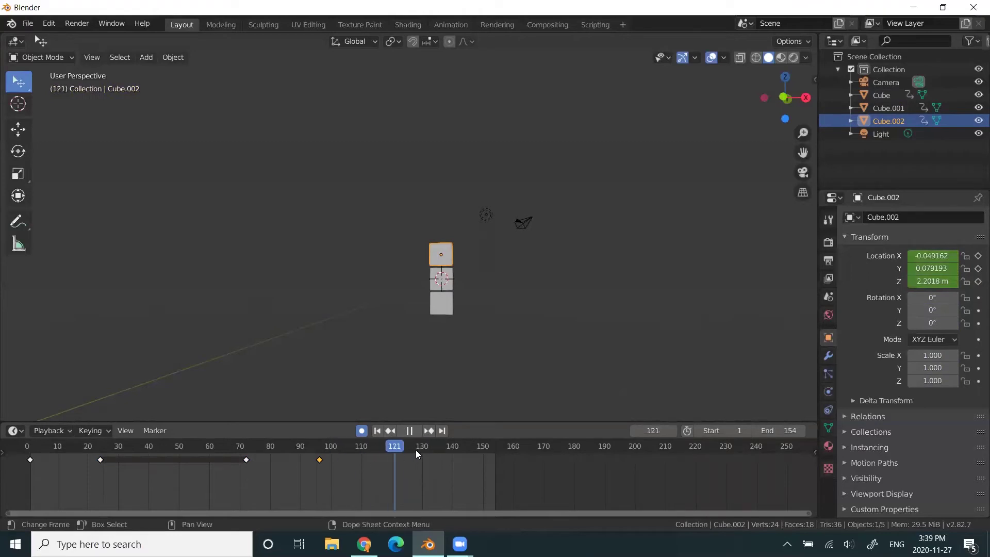
Keyframe the current locations of the middle and top cubes at frame 140 to hold the restacked position.
{"action": "left_click_drag", "start_coordinate": [347, 454], "coordinate": [454, 456]}
{"action": "key", "text": "space"}
{"action": "left_click", "coordinate": [437, 309]}
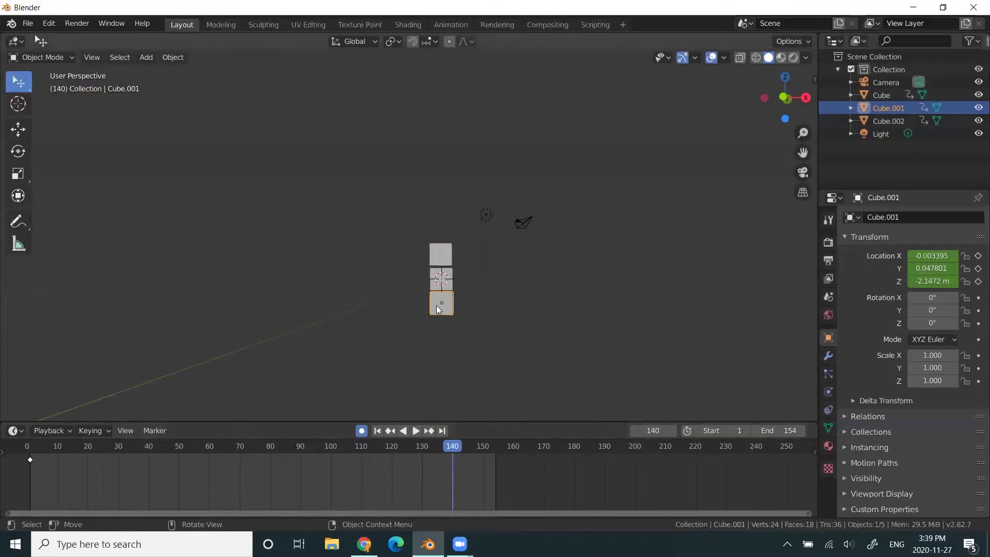
{"action": "left_click", "coordinate": [432, 282]}
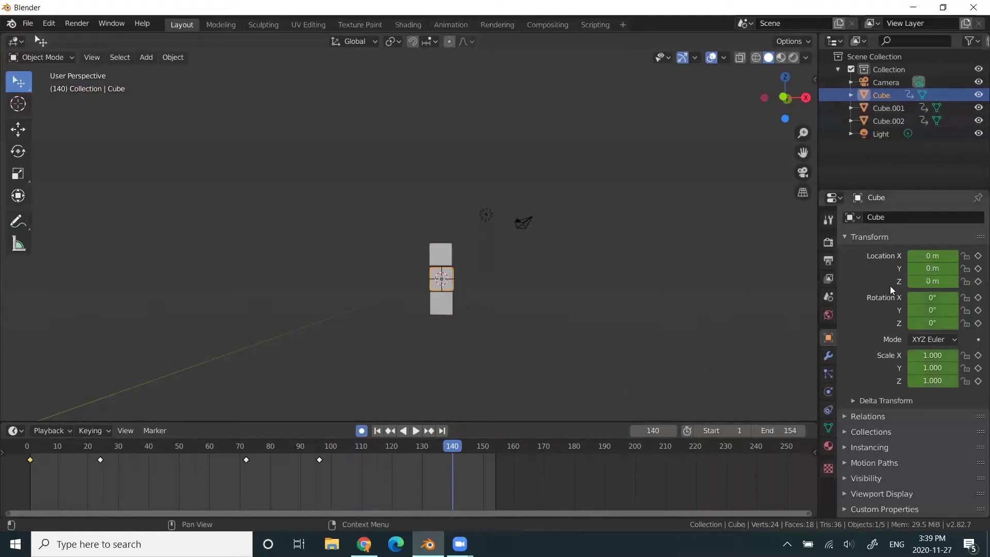
{"action": "left_click", "coordinate": [974, 260]}
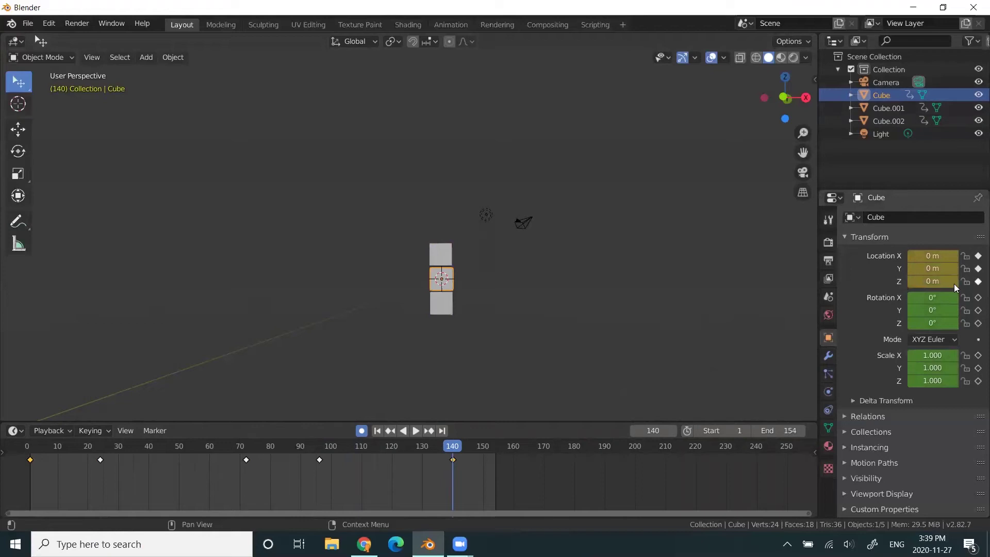
{"action": "left_click", "coordinate": [432, 255]}
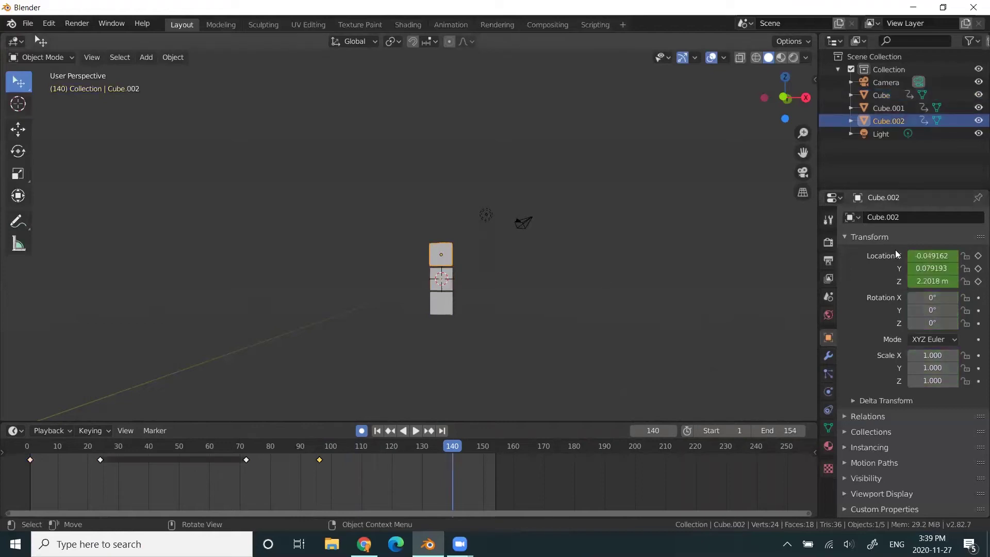
{"action": "left_click", "coordinate": [977, 282]}
Play the animation from the start to review the separating, holding and restacking of the cubes.
{"action": "left_click_drag", "start_coordinate": [338, 447], "coordinate": [27, 447]}
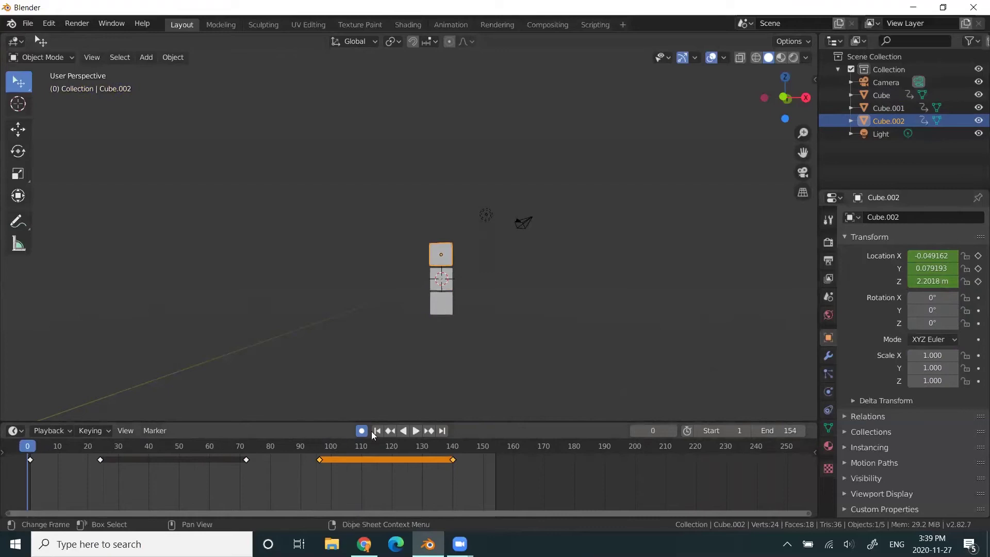
{"action": "left_click", "coordinate": [417, 431]}
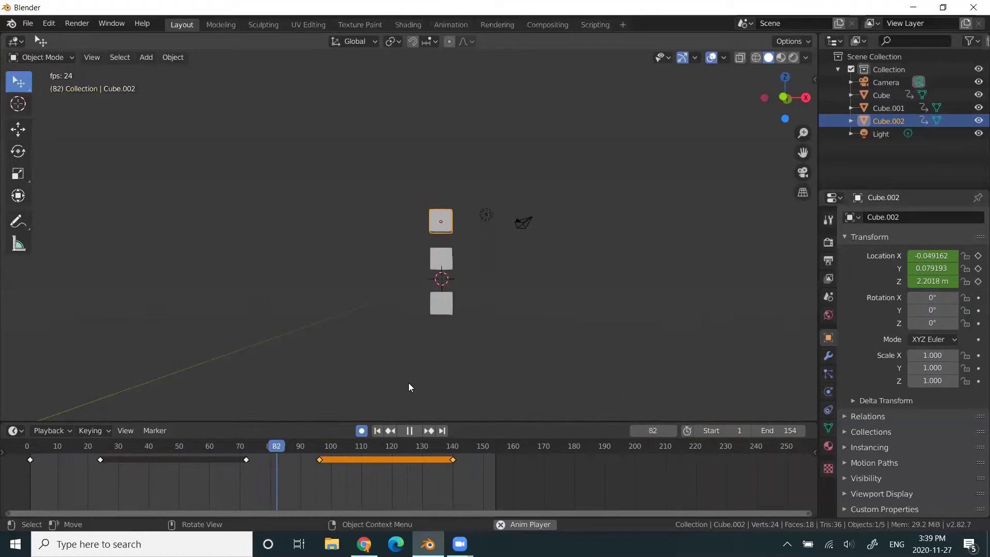
{"action": "left_click", "coordinate": [410, 431]}
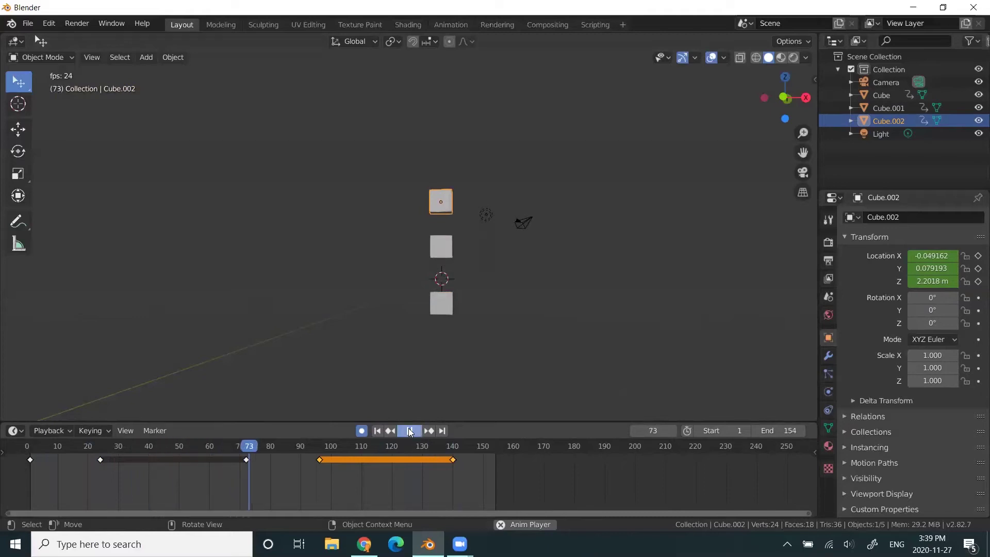
Shift all of the top cube's keyframes after the first one earlier so that they start at frame 16.
{"action": "left_click_drag", "start_coordinate": [210, 449], "coordinate": [463, 454]}
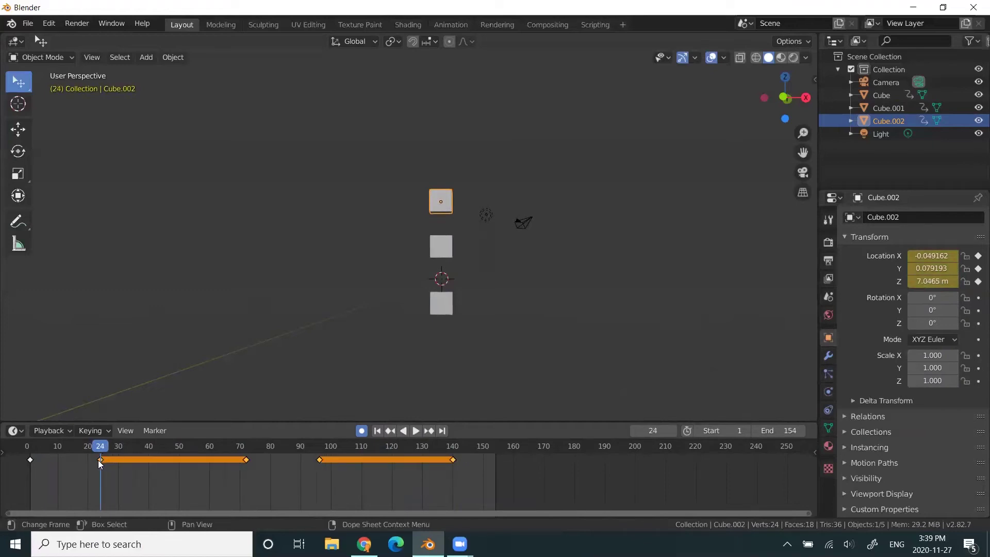
{"action": "left_click_drag", "start_coordinate": [100, 460], "coordinate": [74, 458]}
{"action": "key", "text": "space"}
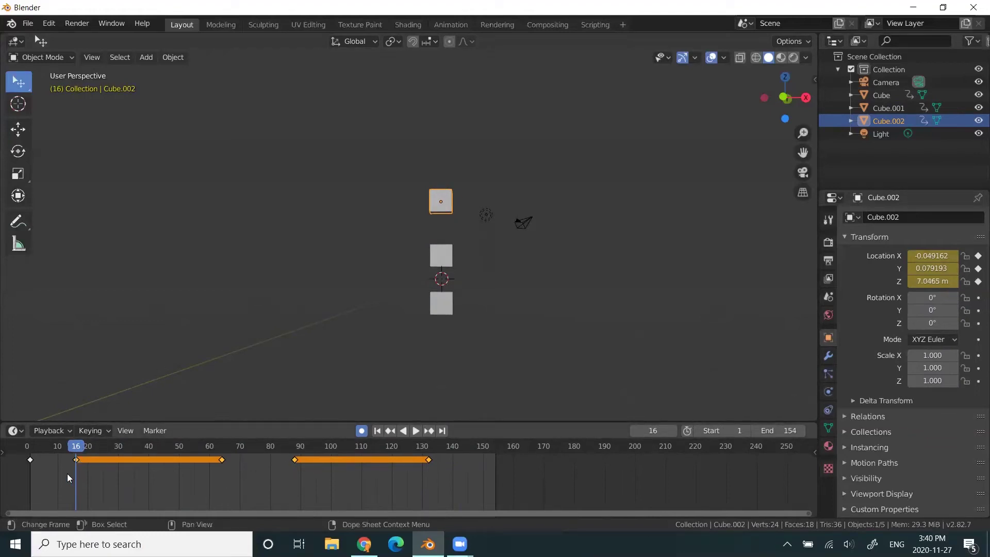
Shift the middle cube's keyframes after the first one earlier so that they also start at frame 16.
{"action": "left_click", "coordinate": [441, 255]}
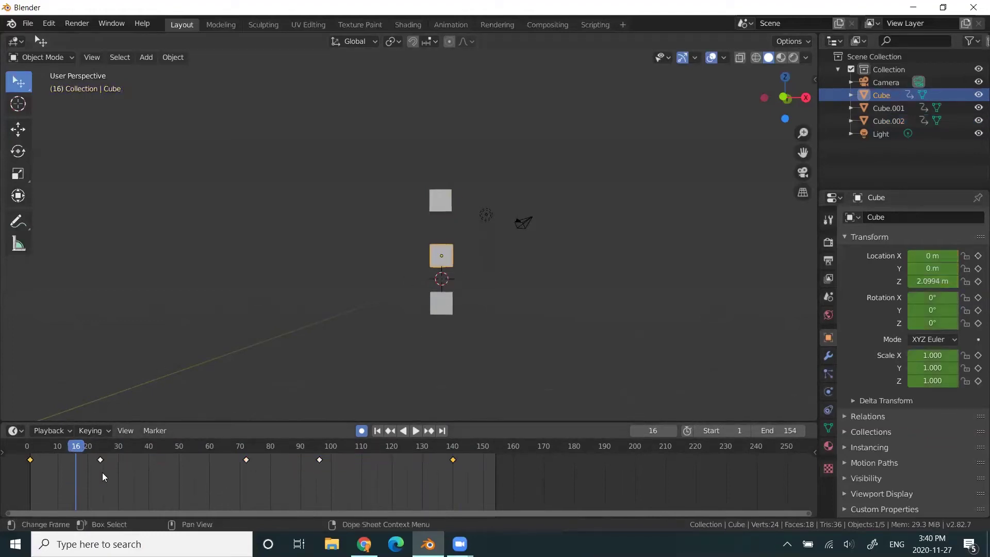
{"action": "left_click_drag", "start_coordinate": [88, 480], "coordinate": [470, 444]}
{"action": "left_click_drag", "start_coordinate": [102, 464], "coordinate": [43, 453]}
Play the animation from the first frame to check the faster separation of the cubes.
{"action": "key", "text": "space"}
{"action": "key", "text": "shift+Left"}
{"action": "left_click", "coordinate": [413, 431]}
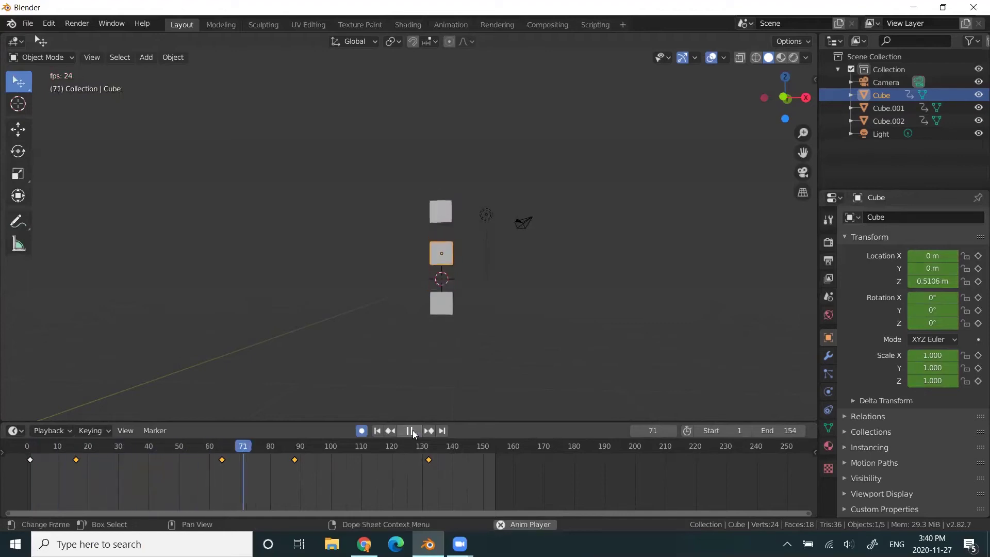
{"action": "left_click", "coordinate": [412, 430]}
Move the last two location keyframes of both the middle and top cubes 10 frames earlier, starting at frame 78.
{"action": "left_click_drag", "start_coordinate": [276, 489], "coordinate": [427, 463]}
{"action": "key", "text": "g"}
{"action": "left_click", "coordinate": [263, 459]}
{"action": "left_click", "coordinate": [445, 262]}
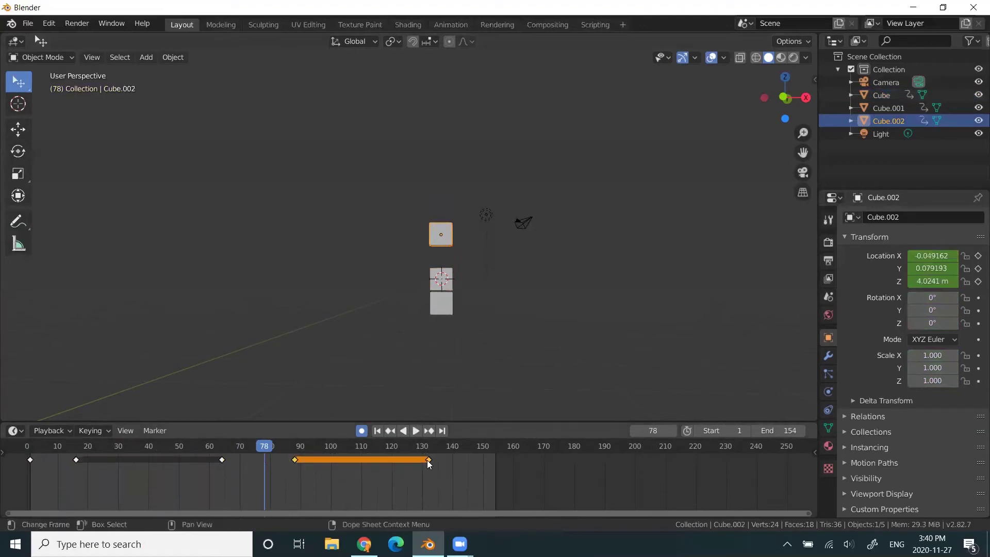
{"action": "key", "text": "g"}
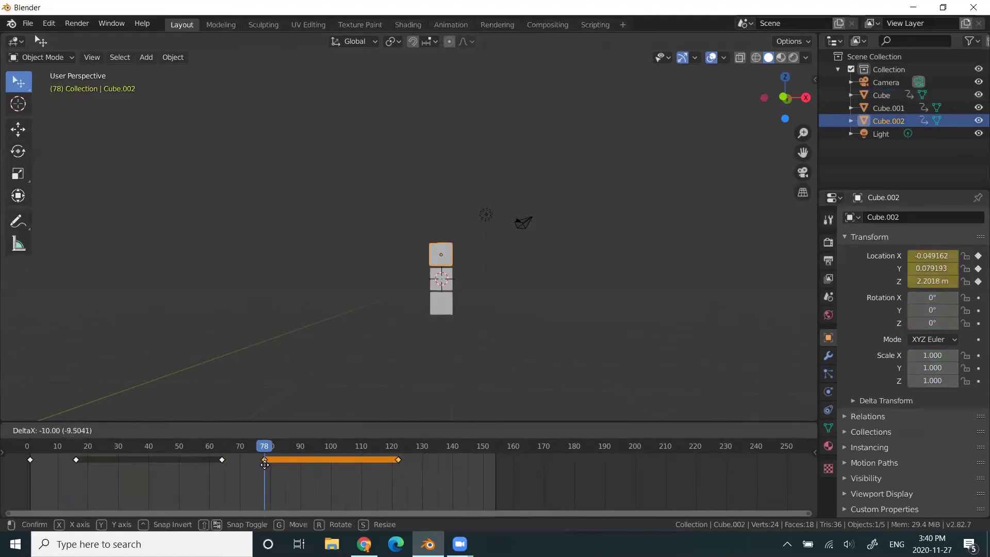
{"action": "left_click", "coordinate": [336, 469]}
Set the animation's end frame to 129 and play it through to check the retimed cubes.
{"action": "left_click_drag", "start_coordinate": [776, 430], "coordinate": [504, 437]}
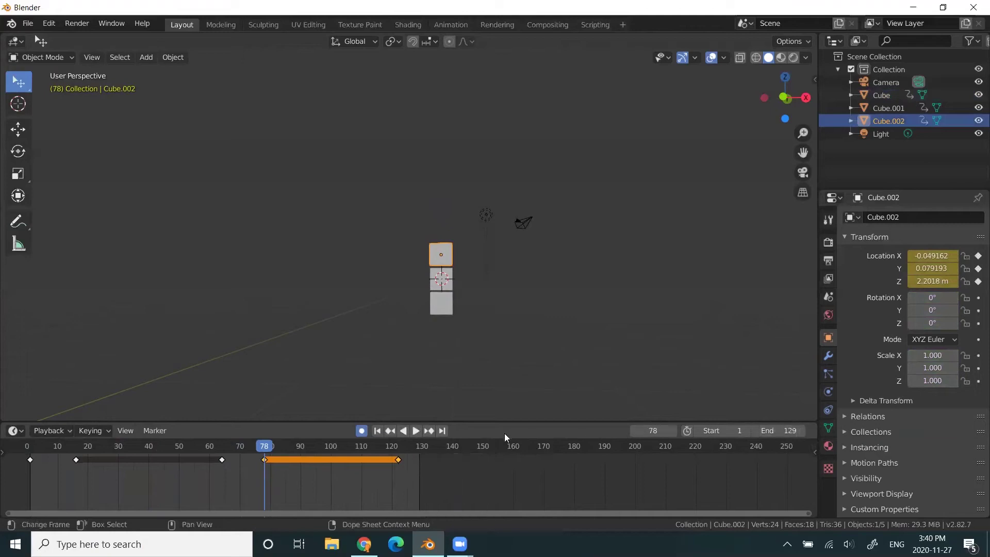
{"action": "left_click", "coordinate": [415, 431]}
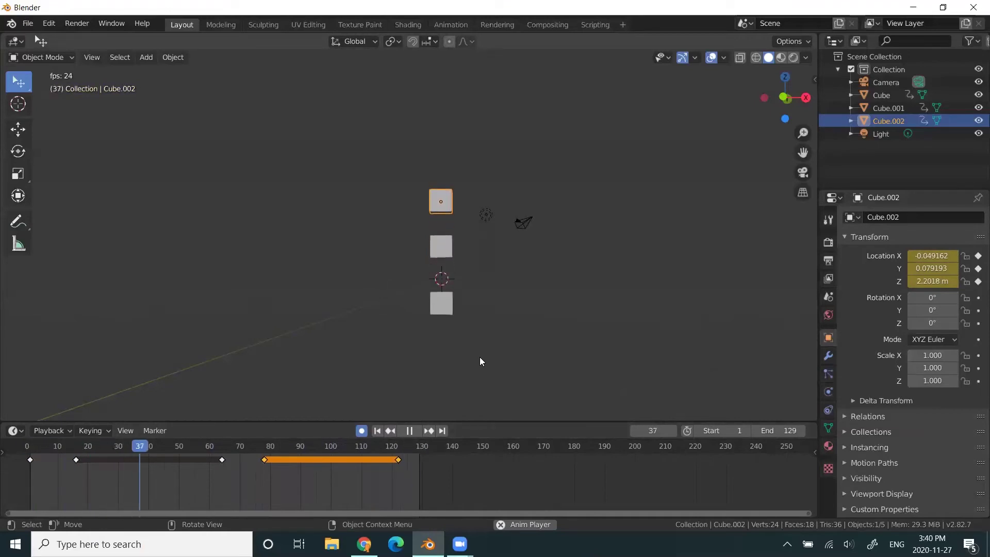
{"action": "left_click", "coordinate": [408, 432]}
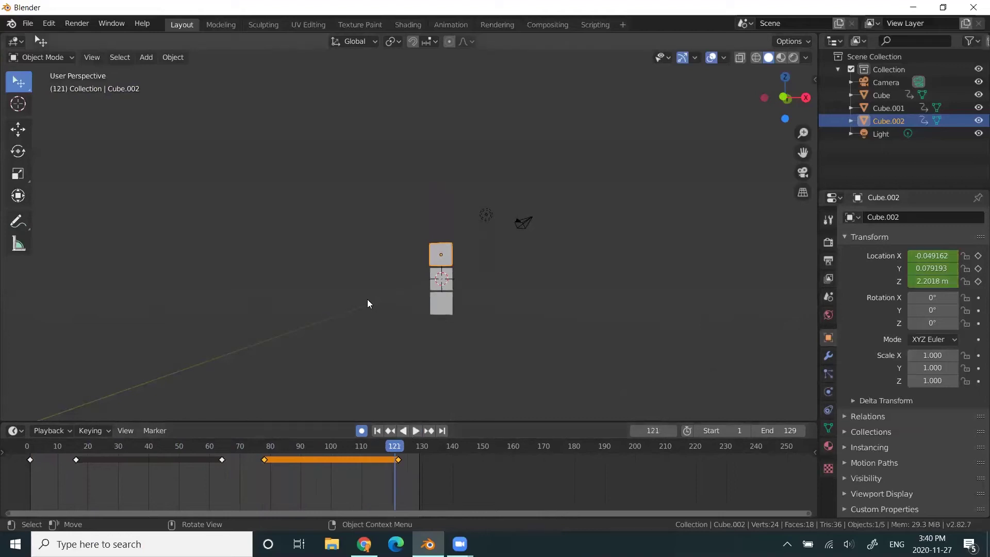
{"action": "key", "text": "shift+ctrl+space"}
{"action": "left_click_drag", "start_coordinate": [301, 447], "coordinate": [404, 447]}
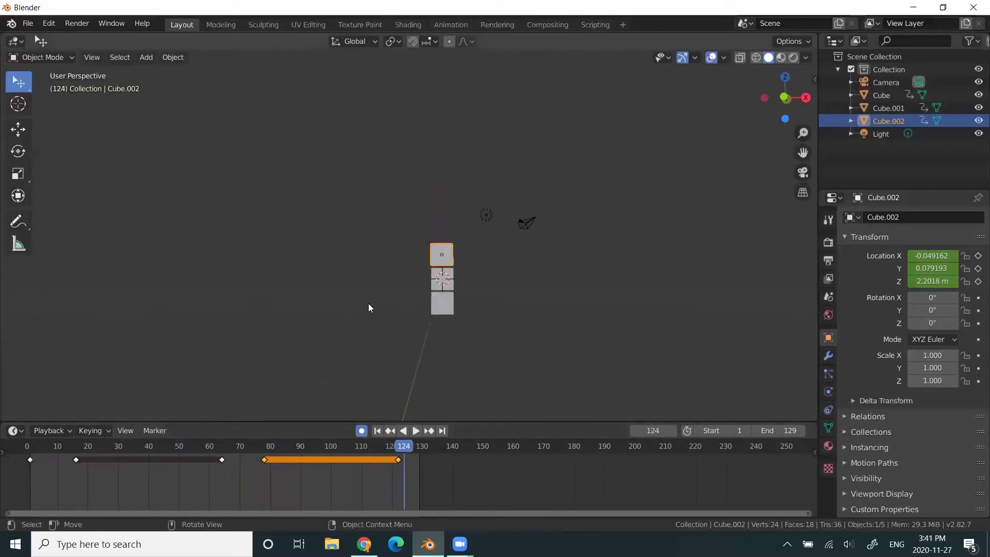
{"action": "left_click", "coordinate": [27, 23]}
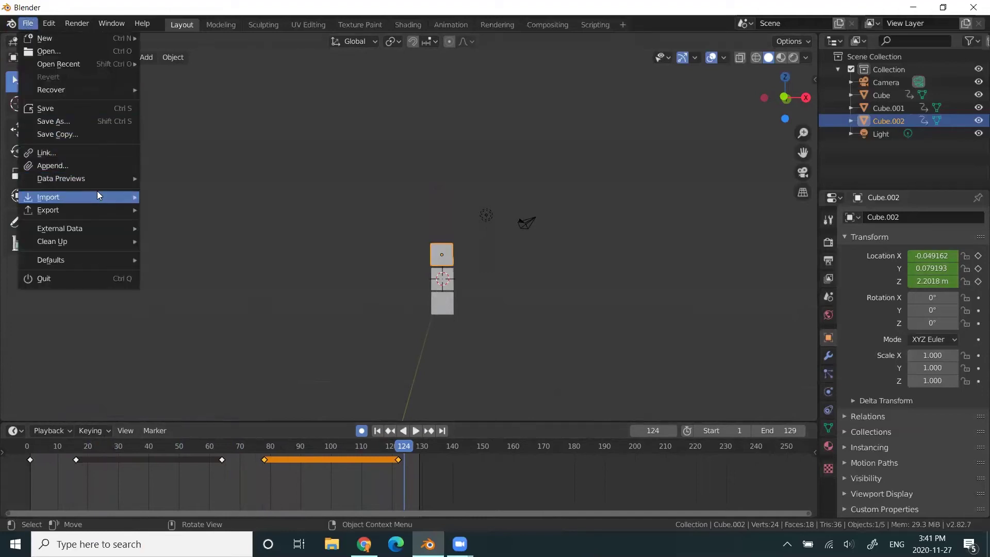
{"action": "mouse_move", "coordinate": [100, 195]}
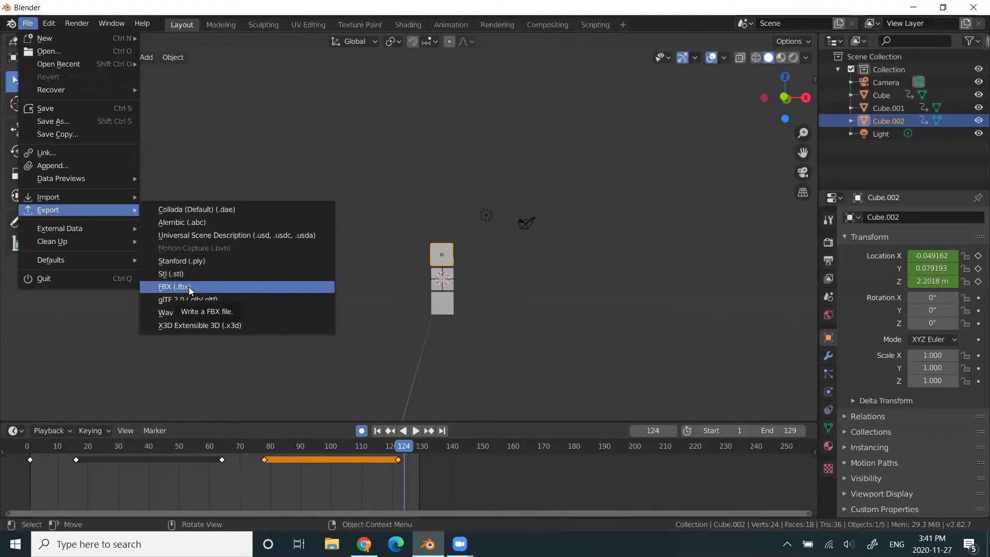
{"action": "left_click", "coordinate": [176, 286]}
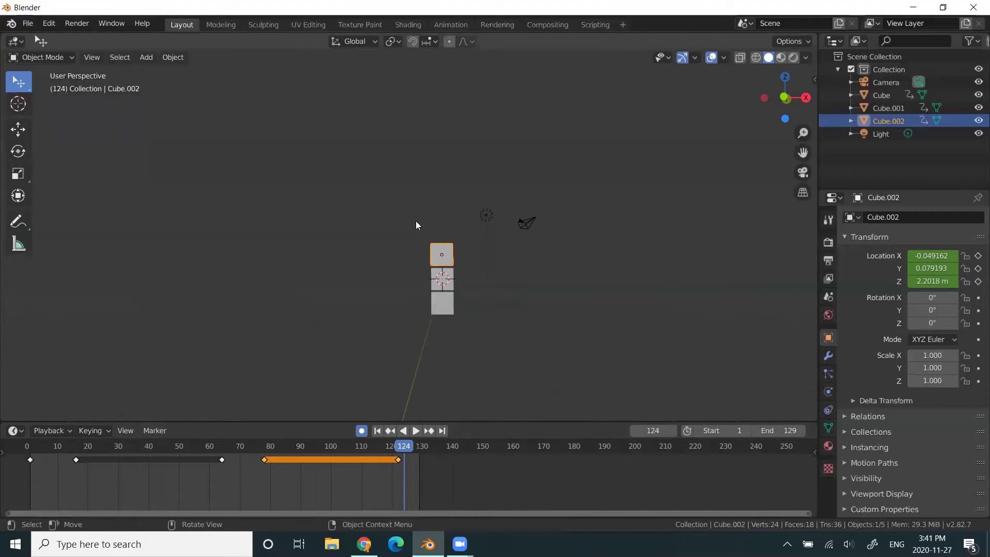
Select all three stacked cubes together.
{"action": "left_click", "coordinate": [402, 243]}
{"action": "left_click", "coordinate": [430, 253]}
{"action": "left_click", "coordinate": [438, 305], "text": "shift"}
{"action": "left_click", "coordinate": [433, 286], "text": "shift"}
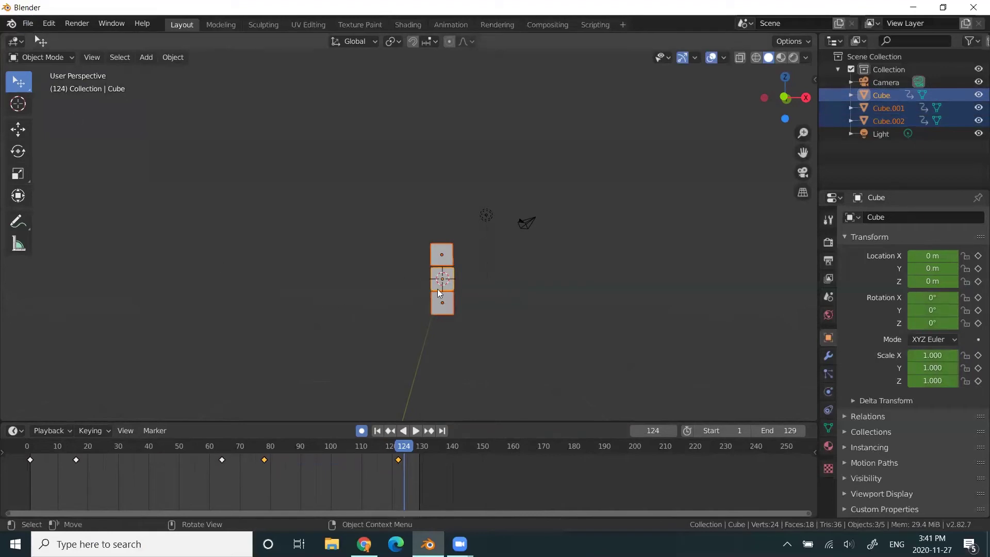
Start an FBX export and browse to the forest folder inside 3DER\optimization_output.
{"action": "left_click", "coordinate": [27, 23]}
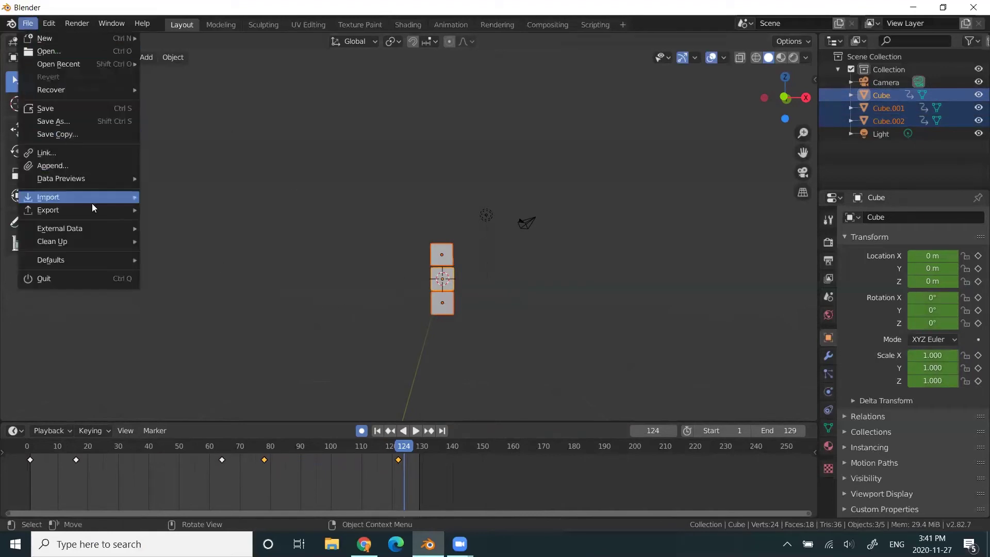
{"action": "mouse_move", "coordinate": [103, 209]}
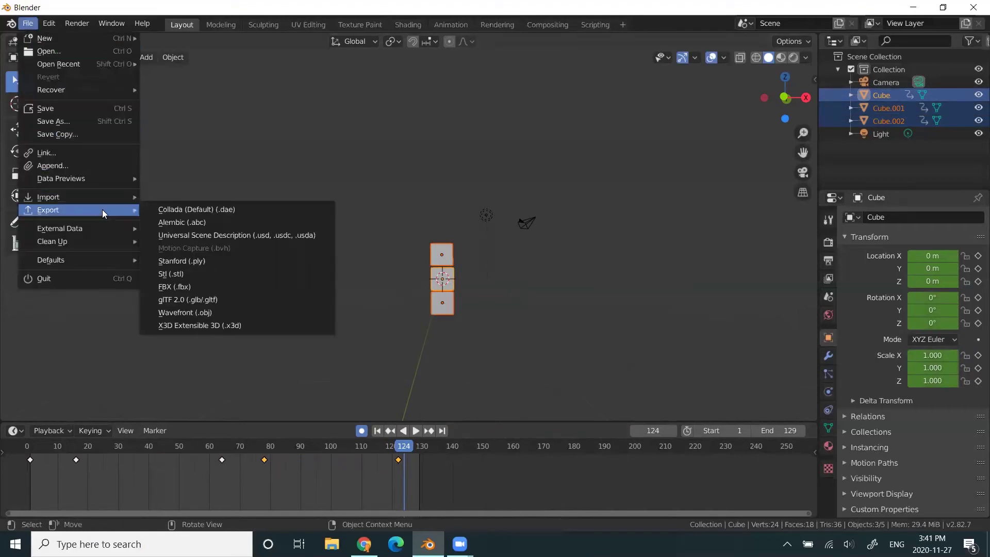
{"action": "left_click", "coordinate": [201, 288]}
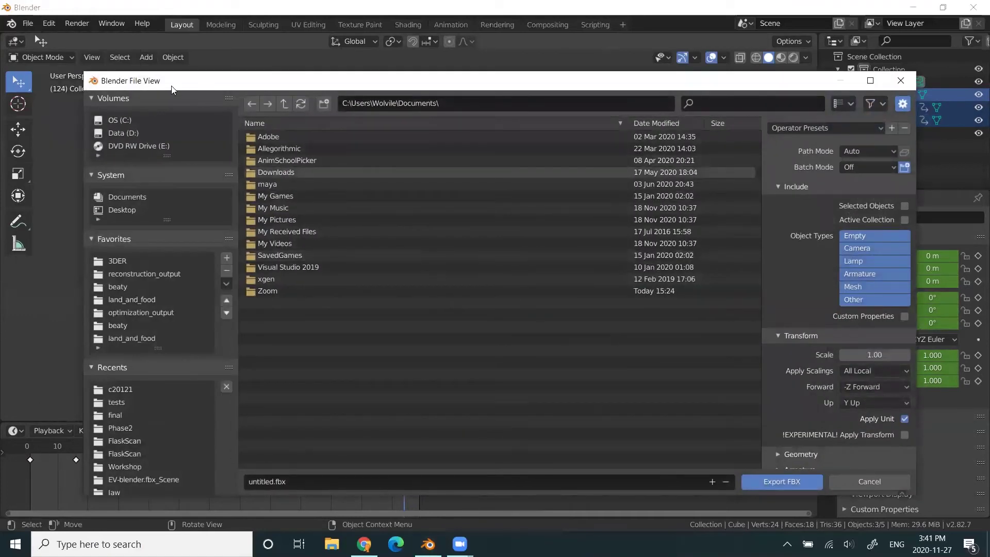
{"action": "left_click_drag", "start_coordinate": [167, 82], "coordinate": [185, 93]}
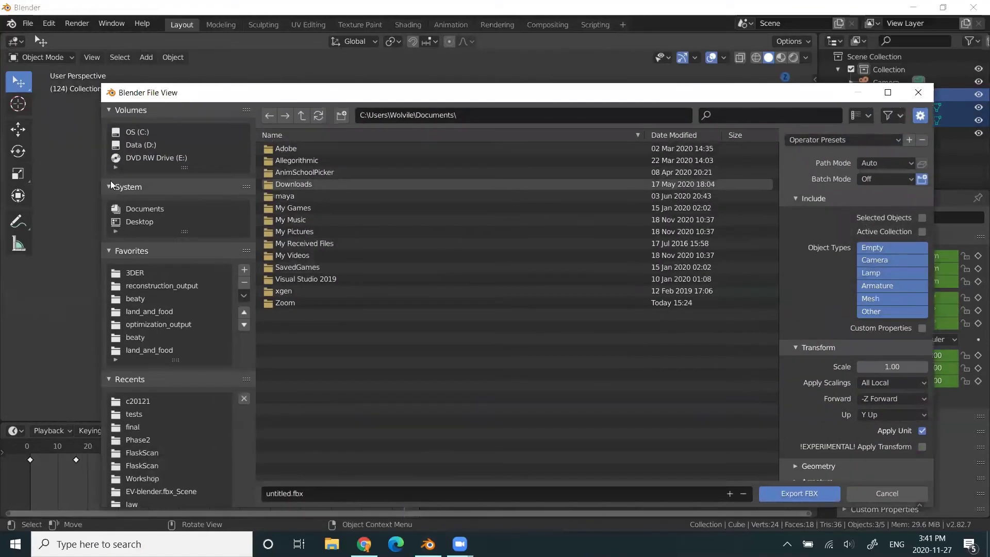
{"action": "left_click", "coordinate": [165, 273]}
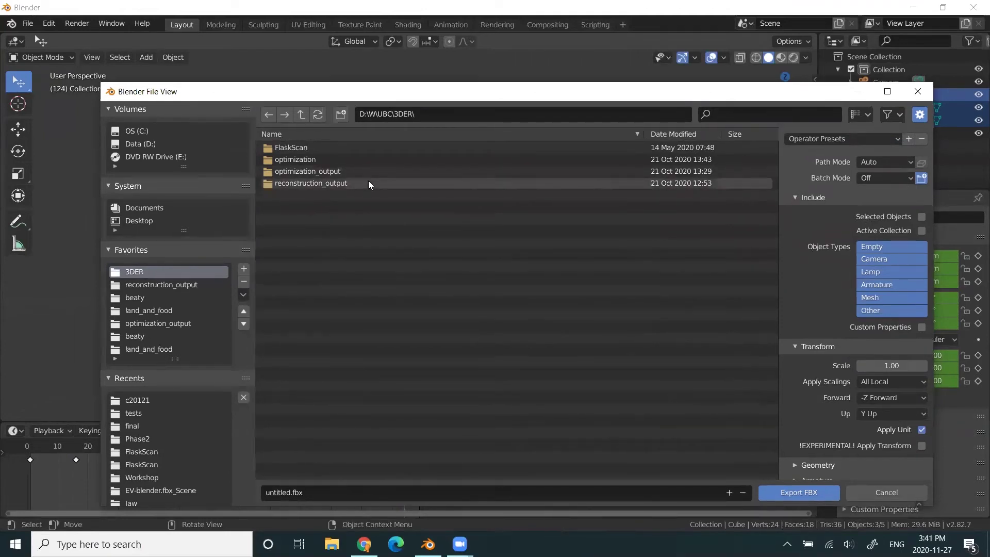
{"action": "left_click", "coordinate": [343, 172]}
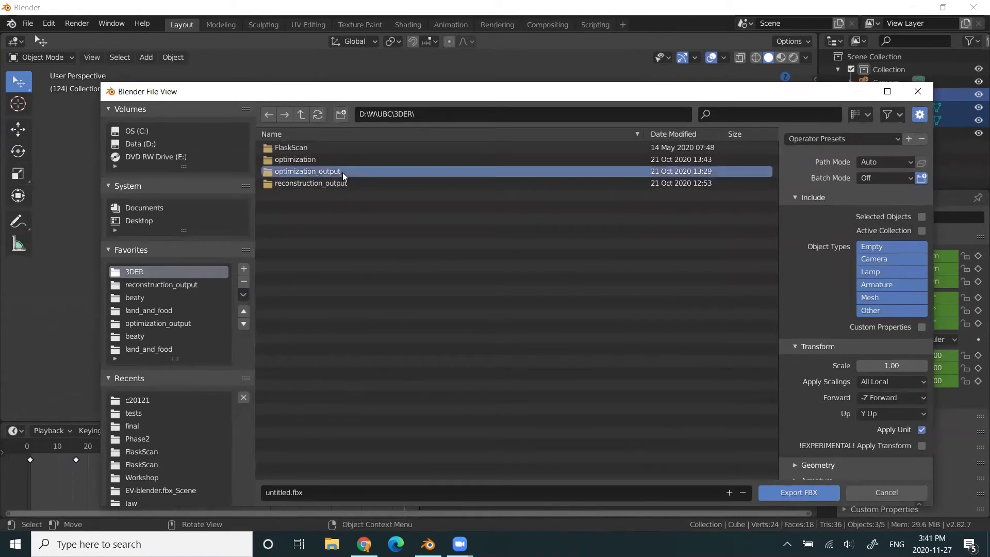
{"action": "double_click", "coordinate": [342, 172]}
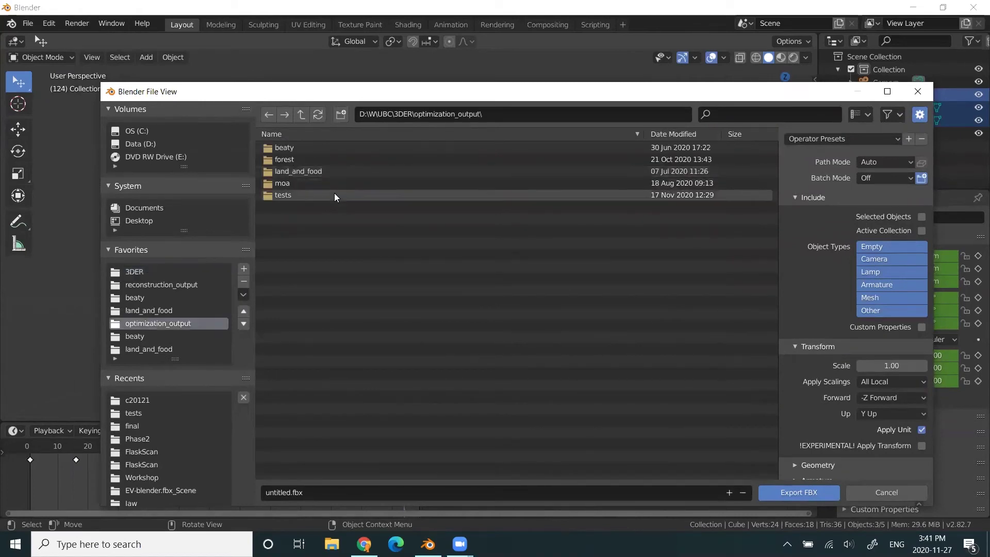
{"action": "double_click", "coordinate": [313, 161]}
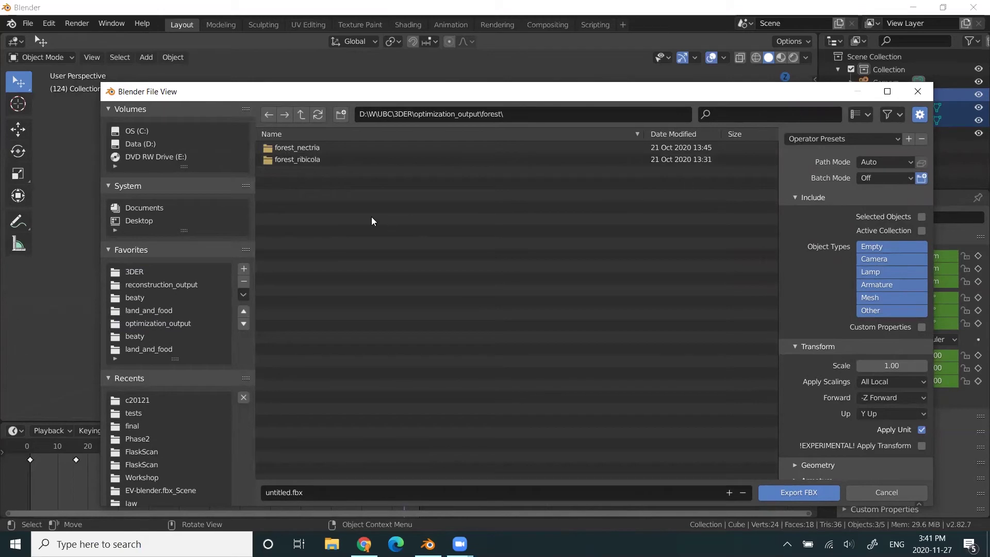
Create a folder named with the person's first name inside forest and export untitled.fbx to forest.
{"action": "left_click", "coordinate": [332, 119]}
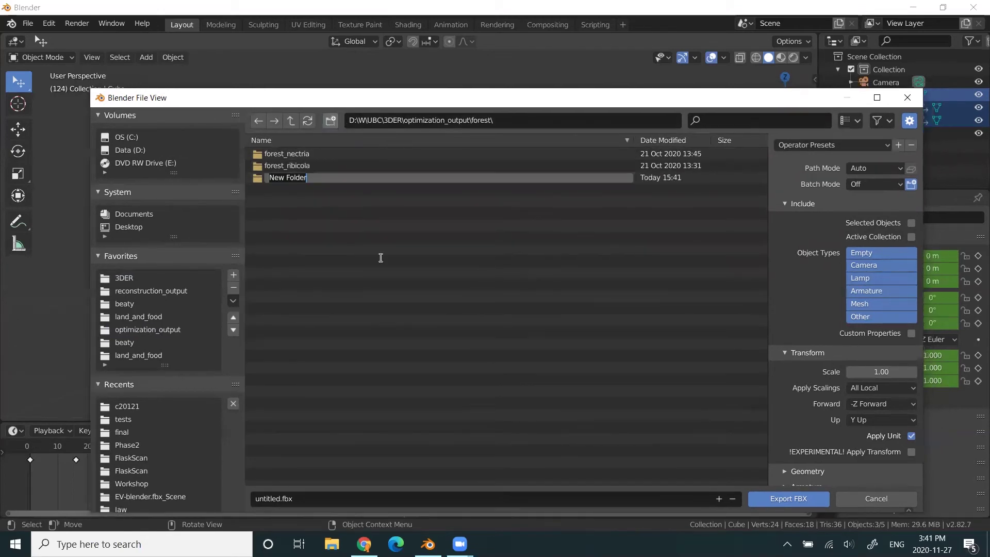
{"action": "type", "text": "vincent"}
{"action": "key", "text": "Return"}
{"action": "key", "text": "Escape"}
Start another FBX export of the selected cubes and open the folder named with the person's first name inside forest.
{"action": "left_click", "coordinate": [27, 24]}
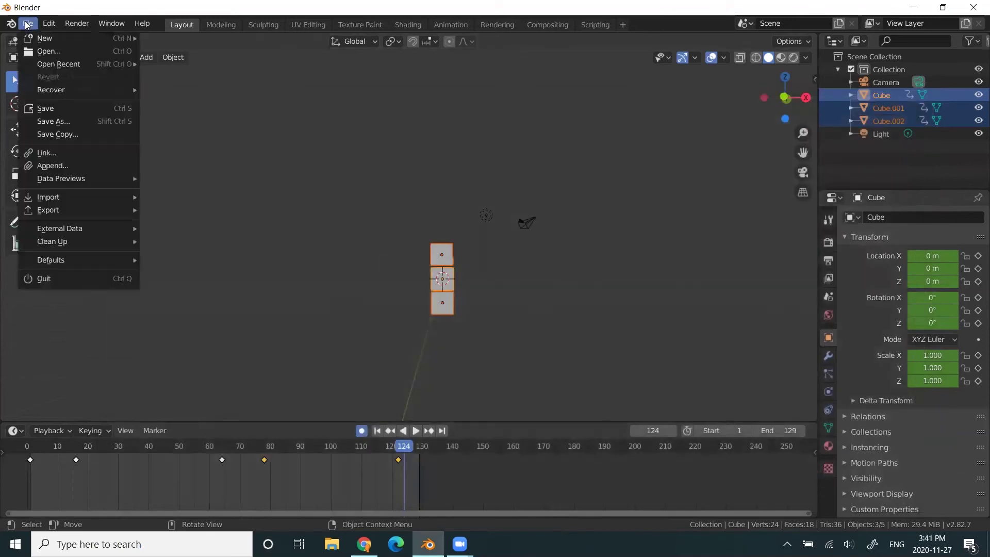
{"action": "mouse_move", "coordinate": [110, 208]}
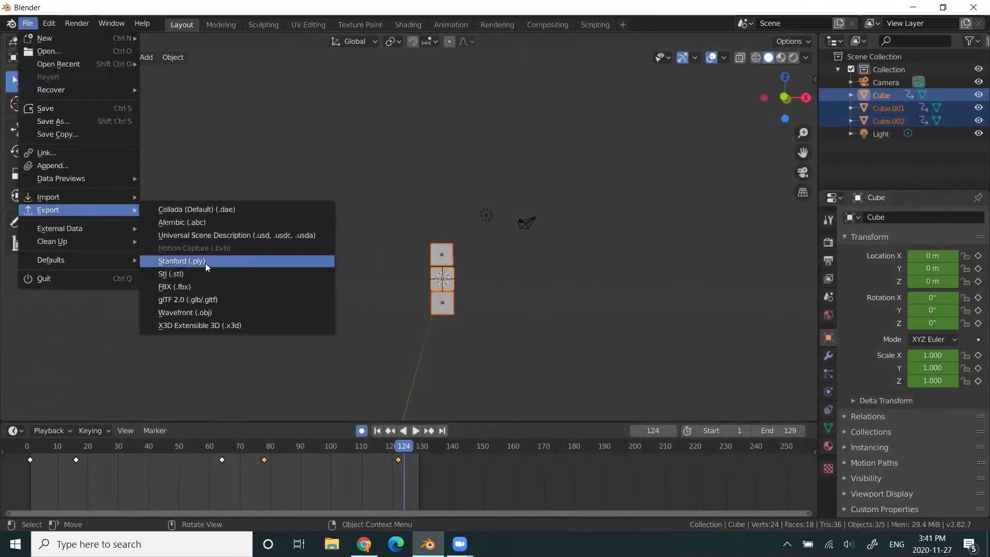
{"action": "left_click", "coordinate": [200, 286]}
{"action": "left_click", "coordinate": [288, 162]}
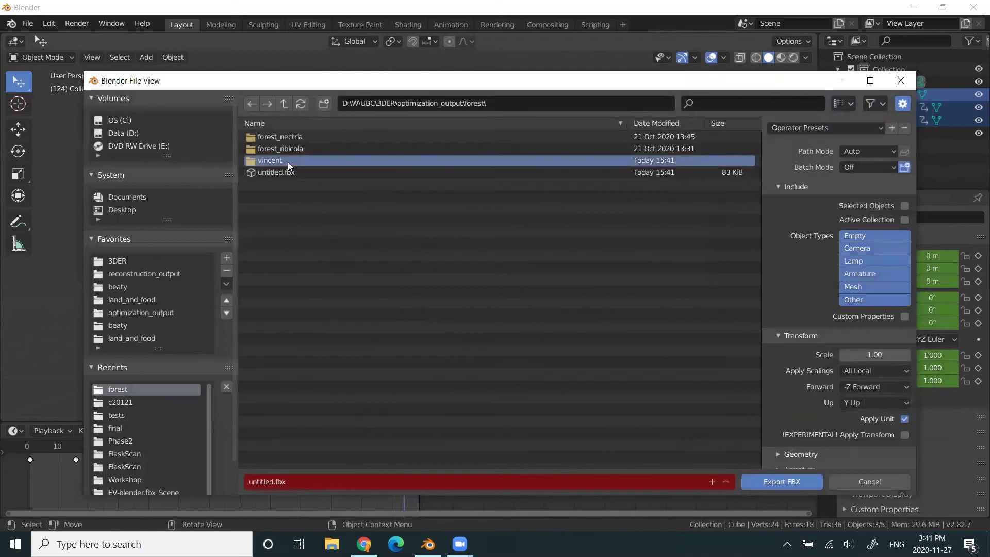
{"action": "double_click", "coordinate": [289, 165]}
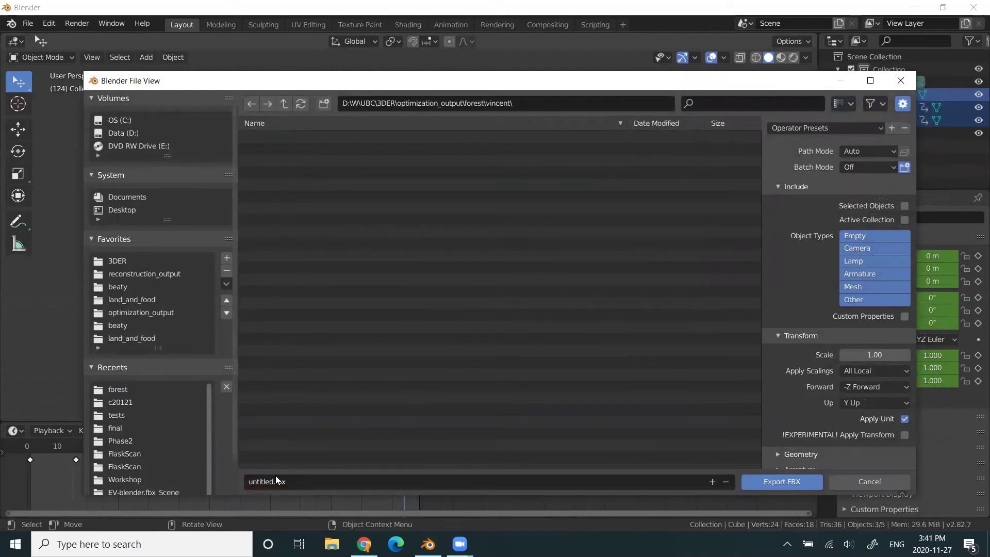
Name the export file WorkshopModel_ExplodedView_01.fbx.
{"action": "double_click", "coordinate": [251, 481]}
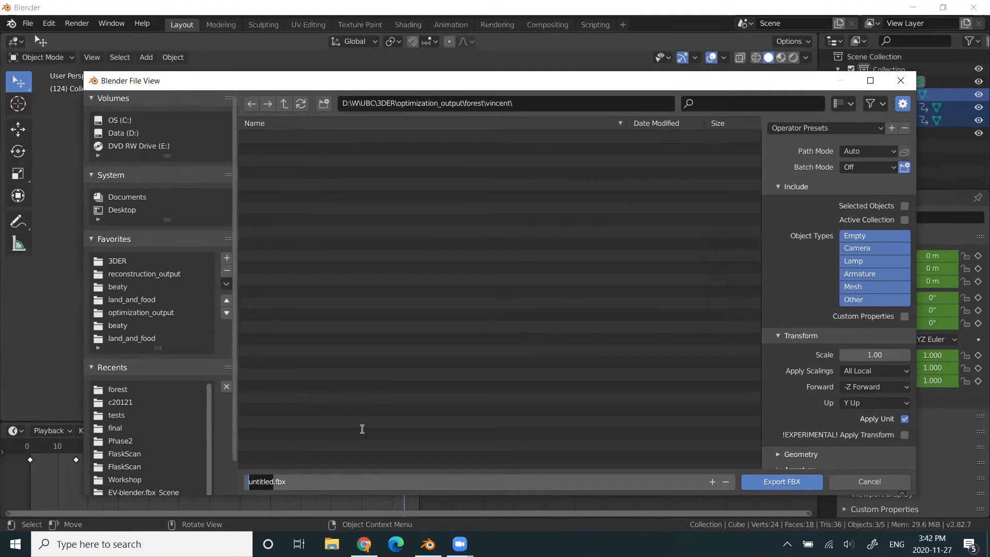
{"action": "type", "text": "WorkshopModel_"}
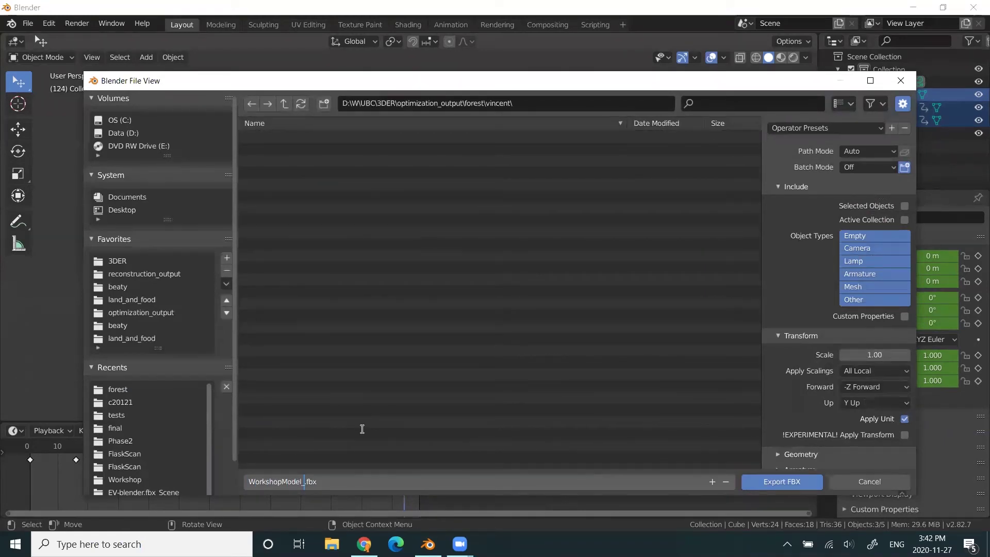
{"action": "type", "text": "ExplodedView_01"}
Examine the export file name's parts, highlighting ExplodedView and the version number 01.
{"action": "left_click", "coordinate": [305, 483]}
{"action": "key", "text": "shift+Right"}
{"action": "key", "text": "shift+Right"}
{"action": "key", "text": "shift+Right"}
{"action": "key", "text": "shift+Right"}
{"action": "key", "text": "shift+Right"}
{"action": "key", "text": "shift+Right"}
{"action": "key", "text": "shift+Right"}
{"action": "key", "text": "shift+Right"}
{"action": "key", "text": "shift+Right"}
{"action": "key", "text": "shift+Right"}
{"action": "key", "text": "shift+Right"}
{"action": "key", "text": "shift+Right"}
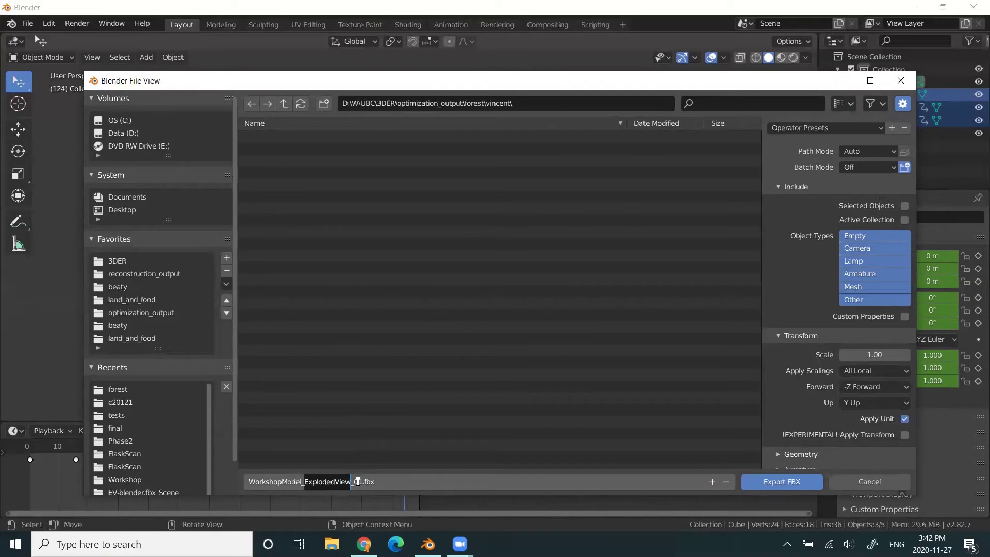
{"action": "key", "text": "Left"}
{"action": "key", "text": "Left"}
{"action": "key", "text": "shift+Right"}
{"action": "key", "text": "shift+Right"}
{"action": "key", "text": "shift+Right"}
{"action": "key", "text": "shift+Right"}
{"action": "key", "text": "shift+Right"}
{"action": "key", "text": "shift+Right"}
{"action": "key", "text": "shift+Right"}
{"action": "key", "text": "shift+Right"}
{"action": "key", "text": "shift+Right"}
{"action": "key", "text": "shift+Right"}
{"action": "key", "text": "shift+Right"}
{"action": "key", "text": "shift+Right"}
{"action": "left_click_drag", "start_coordinate": [346, 485], "coordinate": [351, 485]}
{"action": "left_click", "coordinate": [336, 481]}
{"action": "left_click_drag", "start_coordinate": [304, 482], "coordinate": [353, 481]}
{"action": "left_click", "coordinate": [357, 481]}
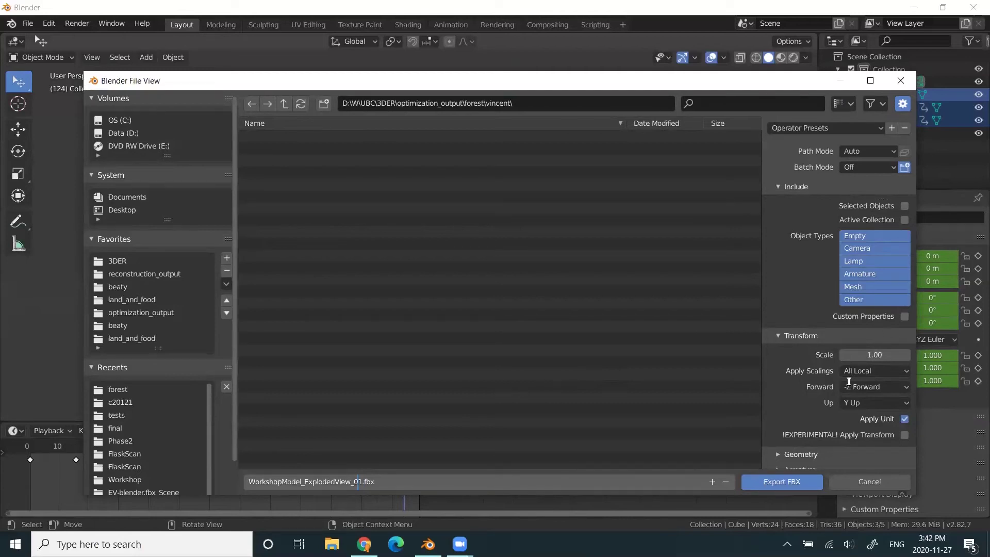
Set the FBX export's forward axis to Z Forward.
{"action": "left_click", "coordinate": [865, 387]}
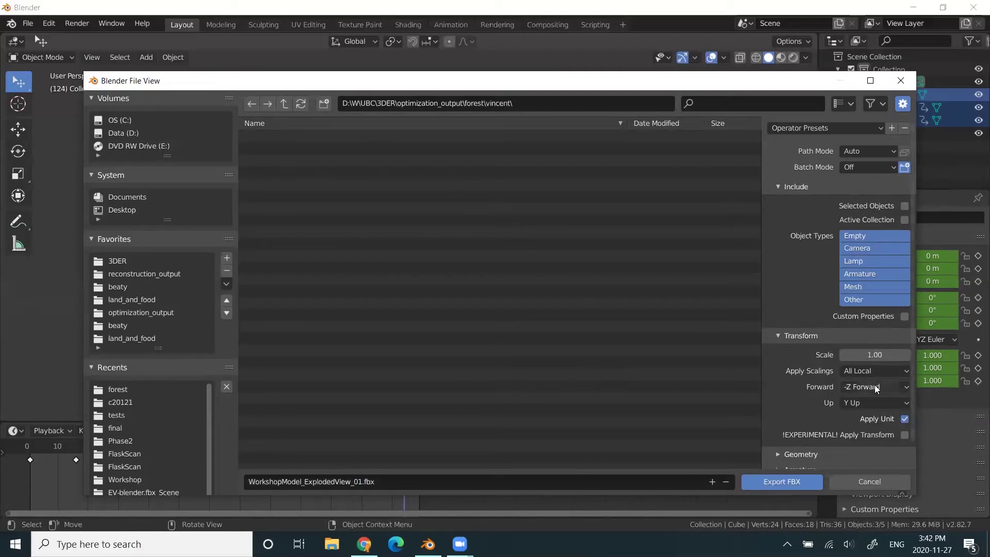
{"action": "left_click", "coordinate": [875, 386]}
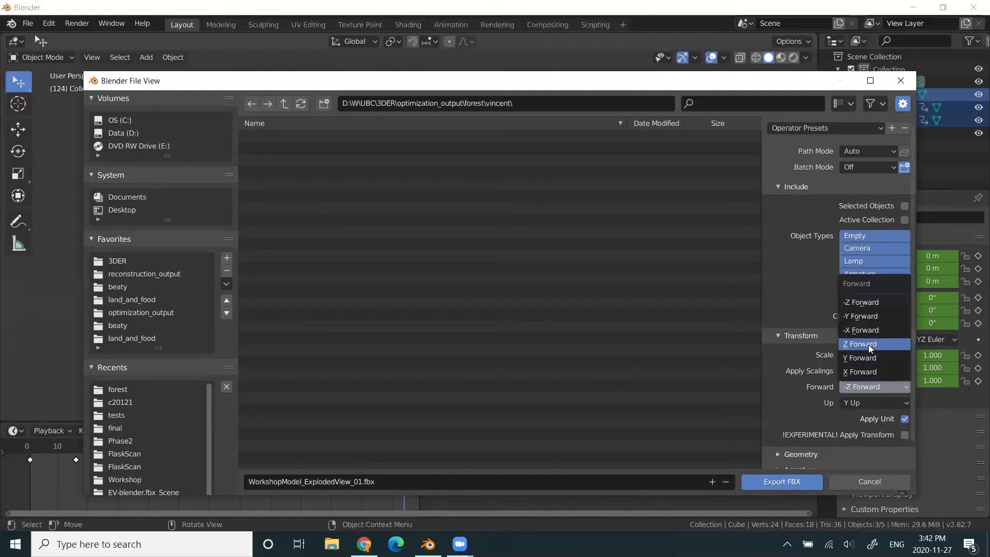
{"action": "left_click", "coordinate": [868, 344]}
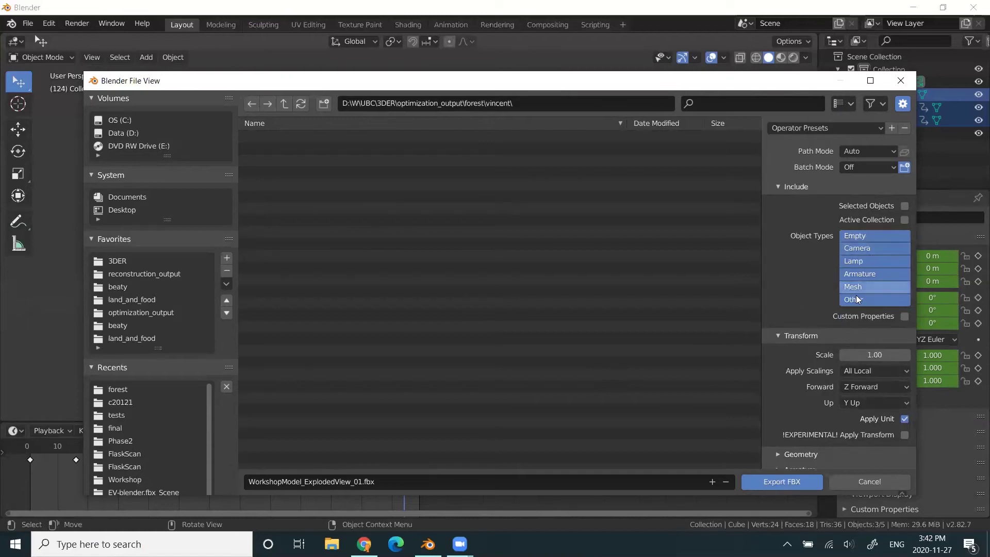
Examine the FBX export's Bake Animation, Armature and Geometry settings.
{"action": "scroll", "coordinate": [819, 377], "scroll_direction": "down", "scroll_amount": 1}
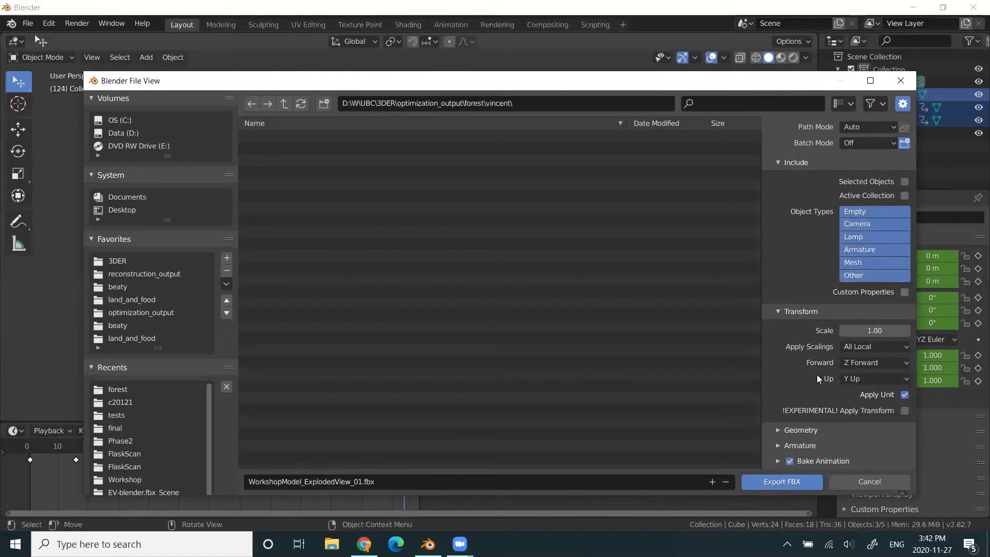
{"action": "left_click", "coordinate": [777, 461]}
{"action": "scroll", "coordinate": [784, 413], "scroll_direction": "down", "scroll_amount": 4}
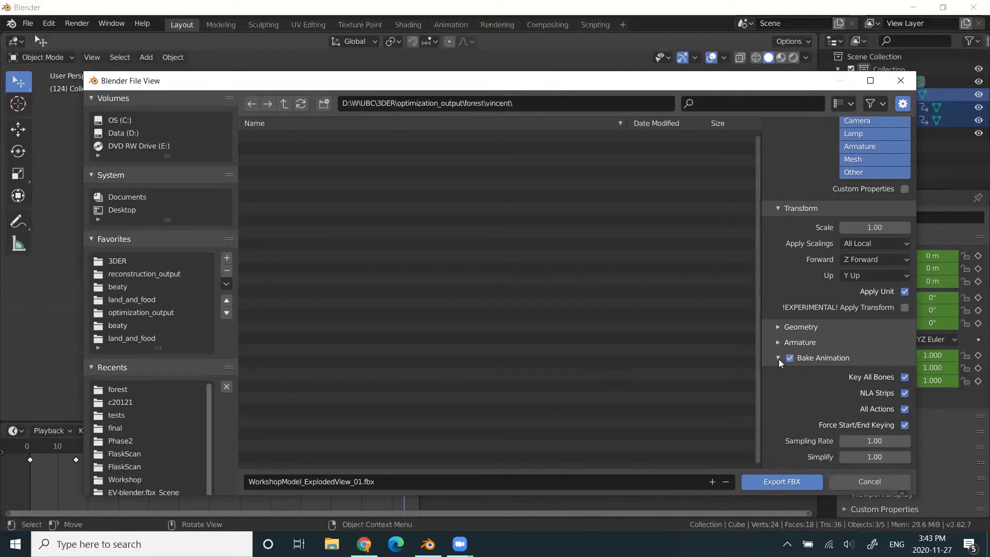
{"action": "left_click", "coordinate": [777, 342]}
{"action": "left_click", "coordinate": [777, 342]}
{"action": "left_click", "coordinate": [779, 327]}
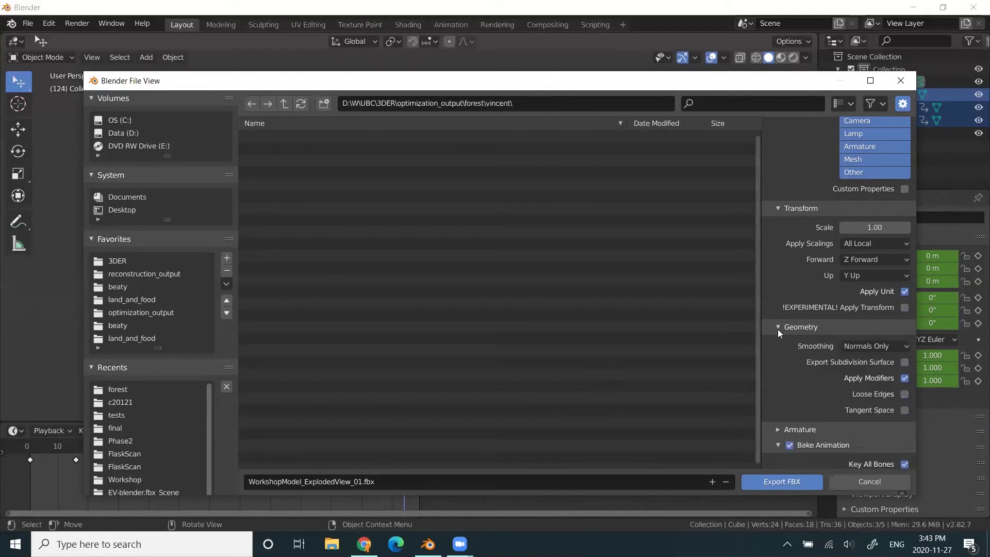
{"action": "left_click", "coordinate": [778, 330]}
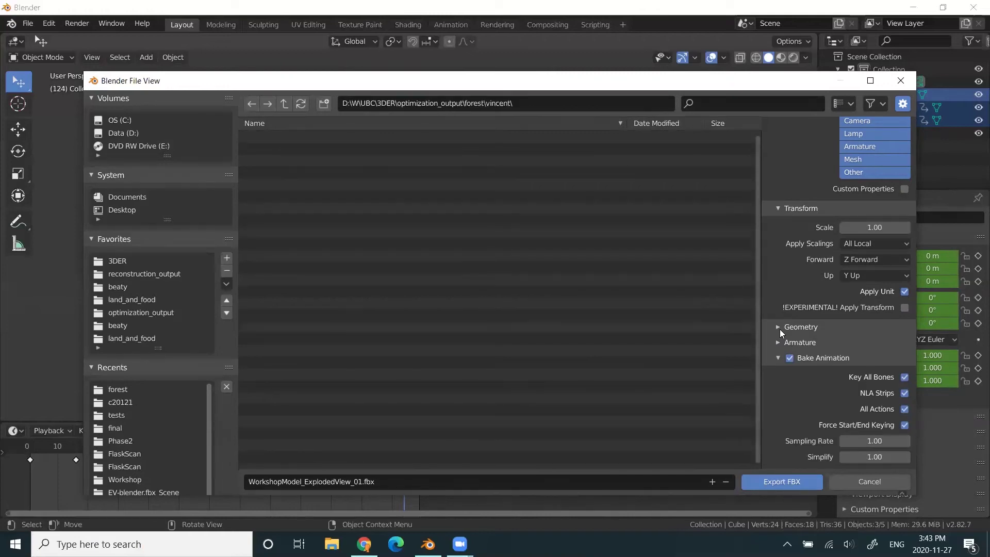
Export the animated cubes as WorkshopModel_ExplodedView_01.fbx with the chosen settings.
{"action": "scroll", "coordinate": [779, 329], "scroll_direction": "up", "scroll_amount": 5}
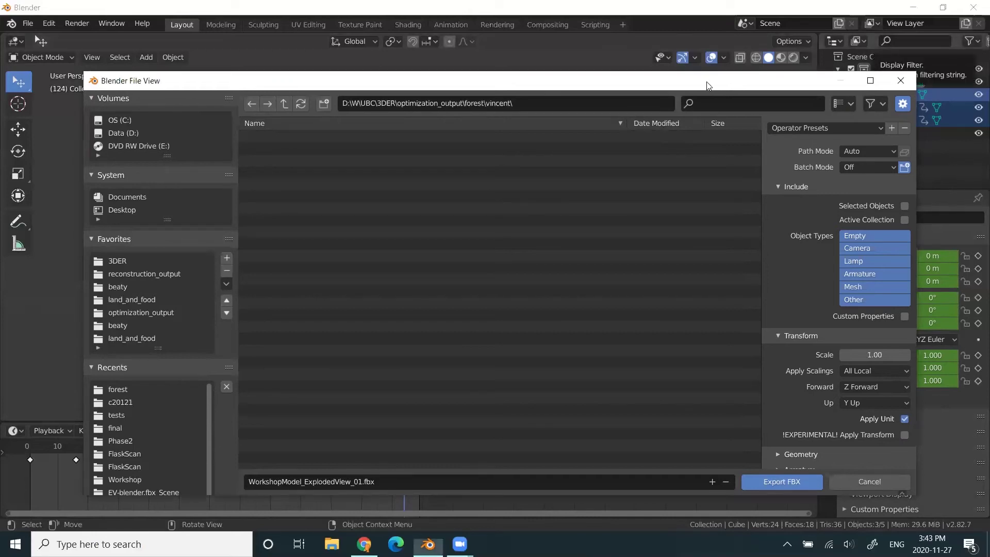
{"action": "left_click_drag", "start_coordinate": [708, 85], "coordinate": [684, 81]}
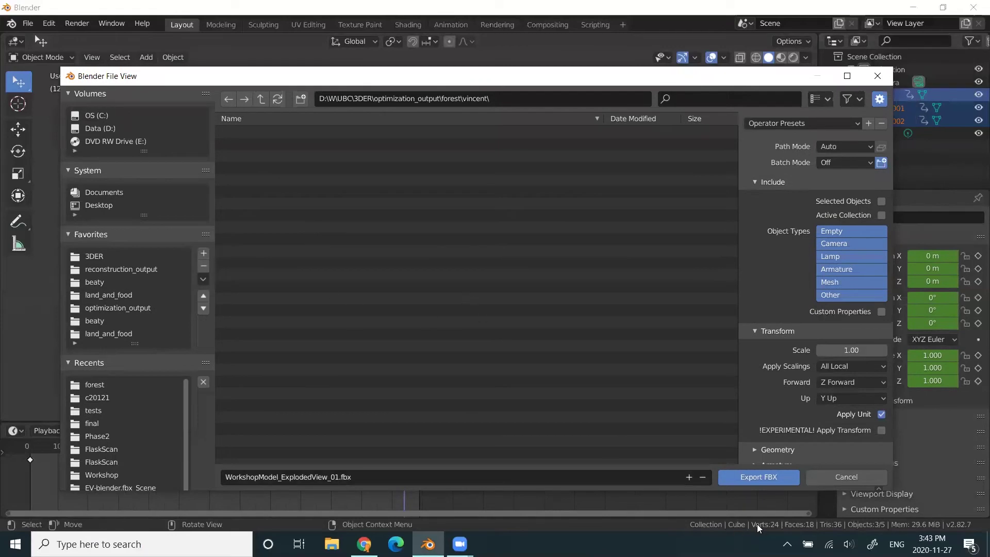
{"action": "left_click", "coordinate": [761, 478]}
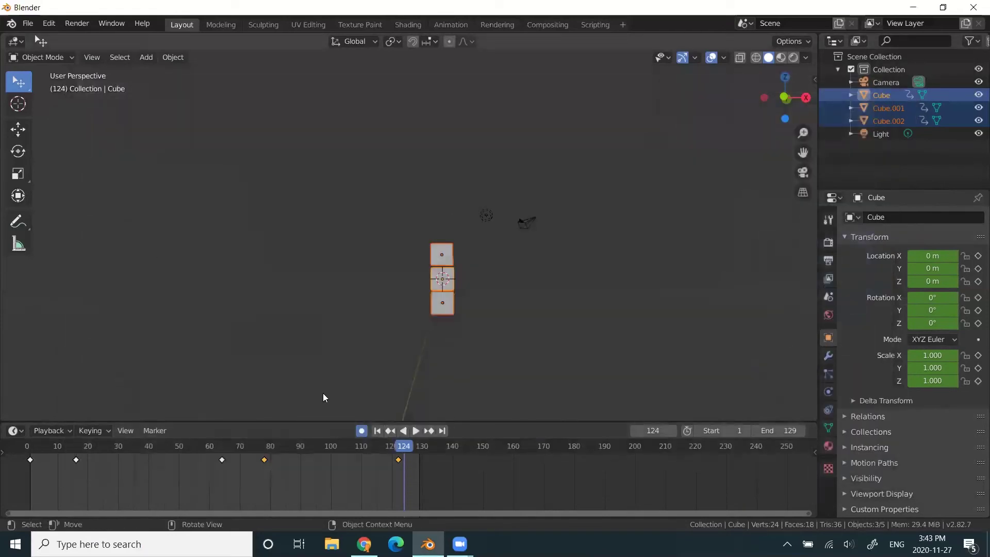
Edit the topmost cube's mesh and select the four corner vertices of its upper face.
{"action": "scroll", "coordinate": [404, 323], "scroll_direction": "up", "scroll_amount": 2}
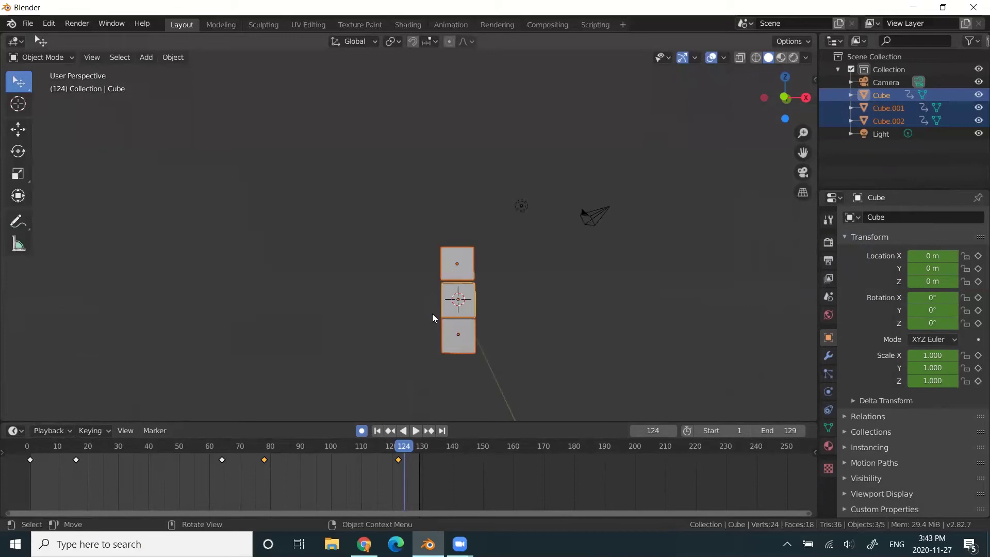
{"action": "scroll", "coordinate": [412, 312], "scroll_direction": "up", "scroll_amount": 2}
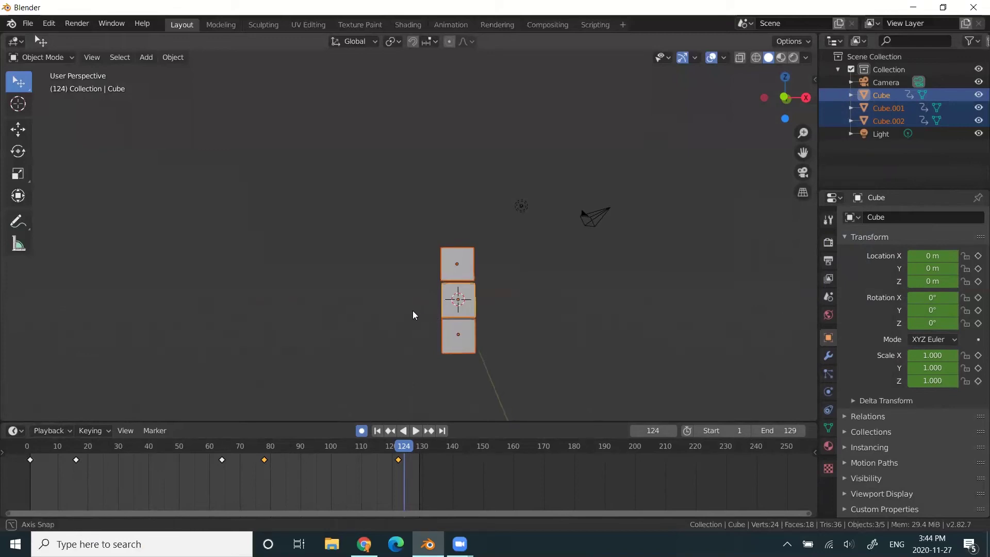
{"action": "middle_click_drag", "start_coordinate": [413, 347], "coordinate": [443, 290]}
{"action": "scroll", "coordinate": [387, 234], "scroll_direction": "up", "scroll_amount": 3}
{"action": "left_click", "coordinate": [470, 253]}
{"action": "scroll", "coordinate": [395, 260], "scroll_direction": "up", "scroll_amount": 4}
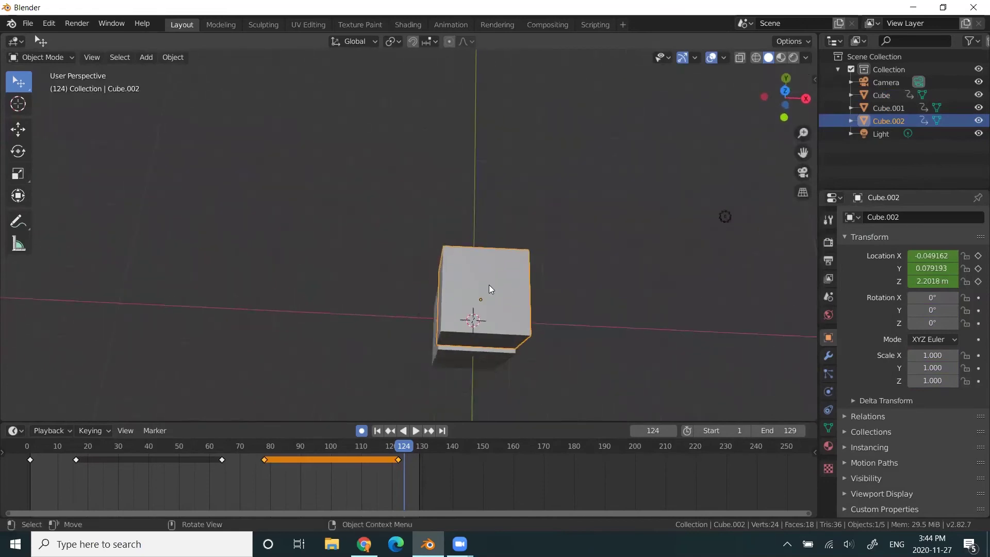
{"action": "scroll", "coordinate": [490, 289], "scroll_direction": "up", "scroll_amount": 2}
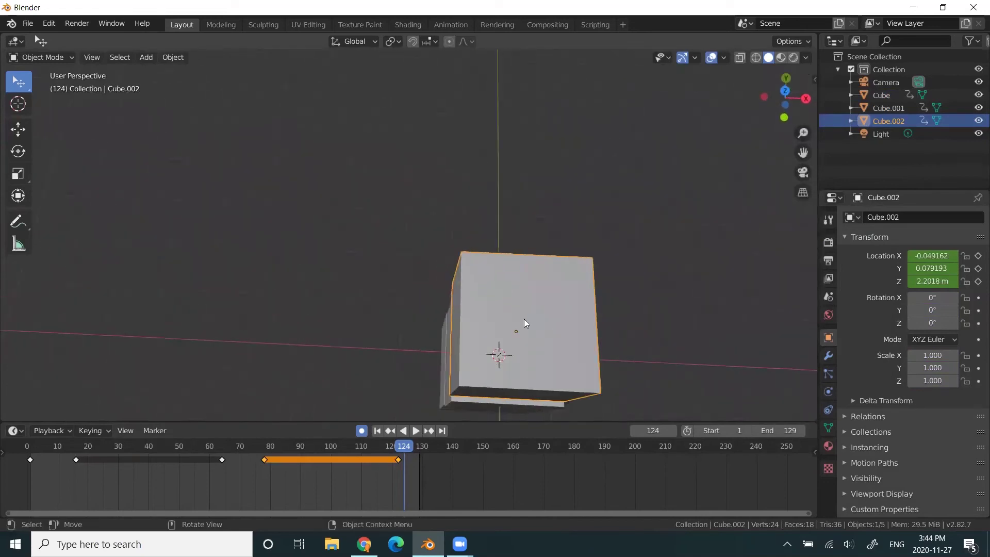
{"action": "key", "text": "Tab"}
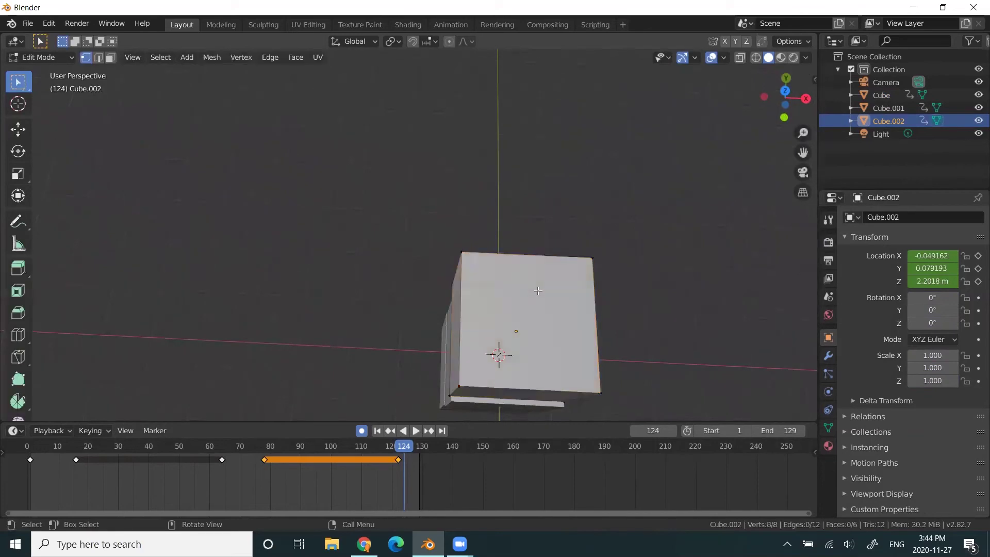
{"action": "left_click", "coordinate": [463, 253]}
{"action": "left_click", "coordinate": [591, 258], "text": "shift"}
{"action": "left_click", "coordinate": [601, 393], "text": "shift"}
{"action": "left_click", "coordinate": [460, 385], "text": "shift"}
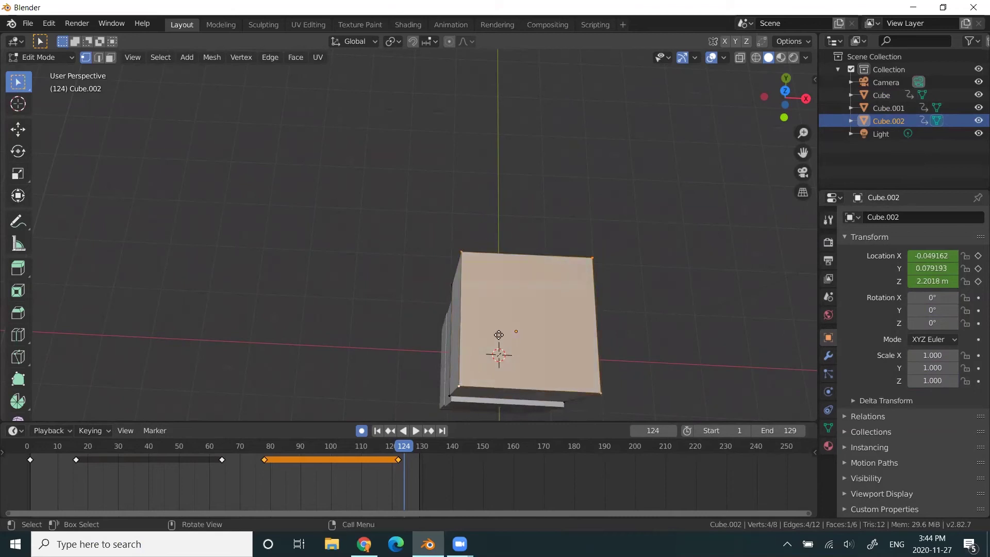
{"action": "key", "text": "e"}
{"action": "left_click", "coordinate": [526, 289]}
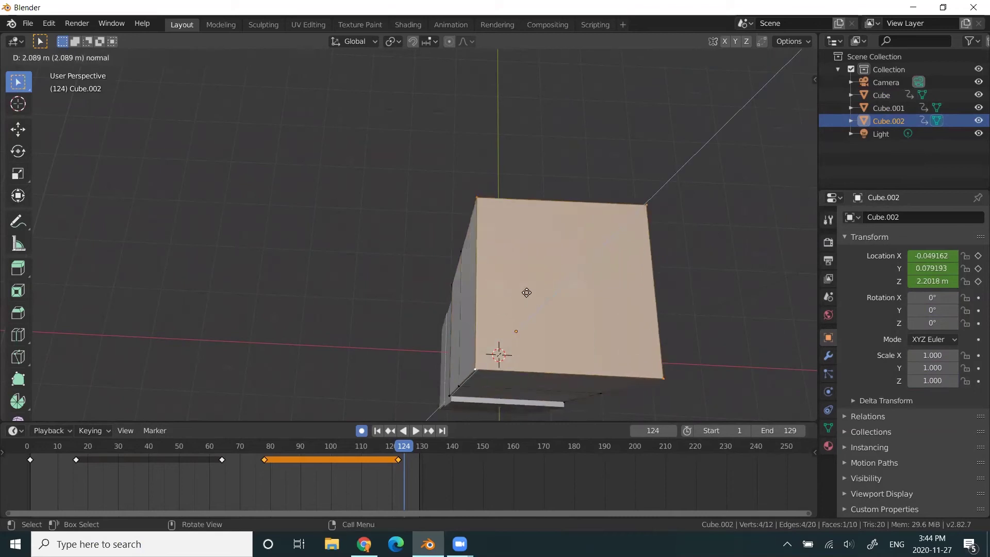
{"action": "key", "text": "r"}
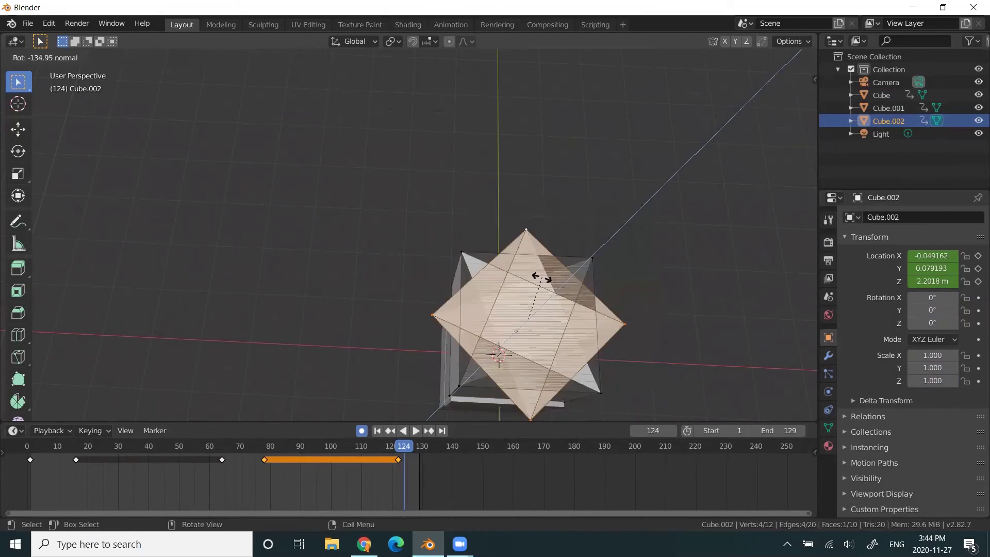
{"action": "key", "text": "Escape"}
Extrude the topmost cube's upper face about 2 m and scale it down into a taper, returning to Object Mode.
{"action": "key", "text": "e"}
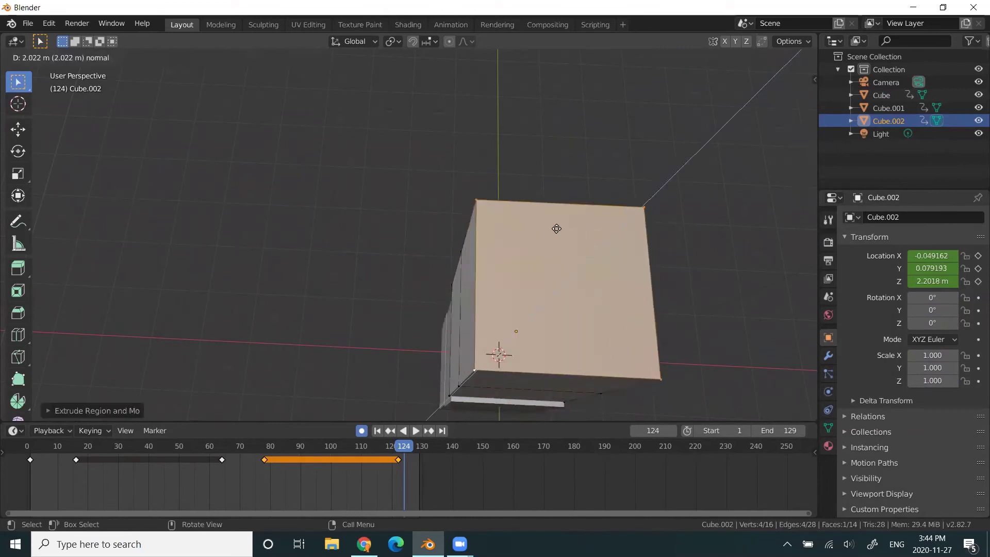
{"action": "left_click", "coordinate": [556, 229]}
{"action": "key", "text": "s"}
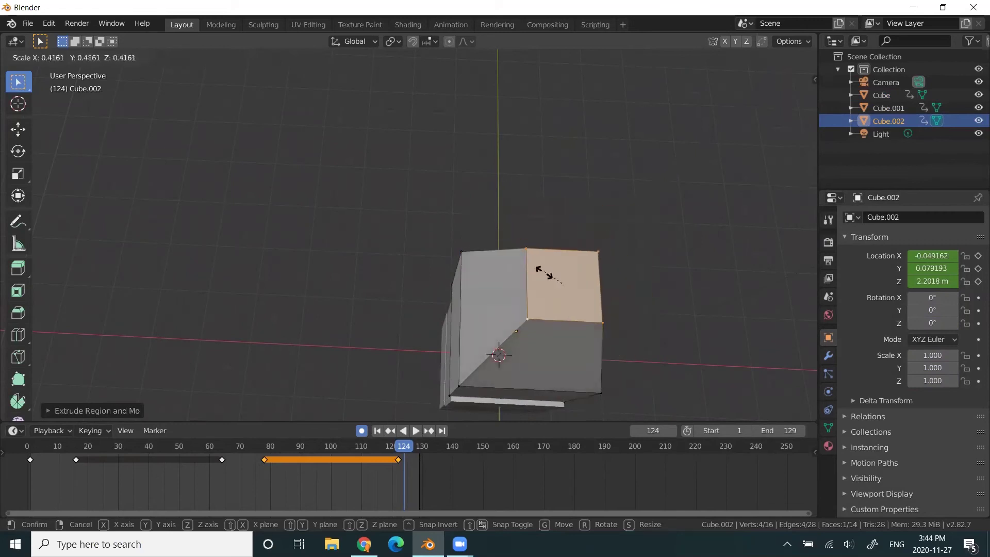
{"action": "left_click", "coordinate": [546, 283]}
{"action": "middle_click_drag", "start_coordinate": [490, 309], "coordinate": [363, 264]}
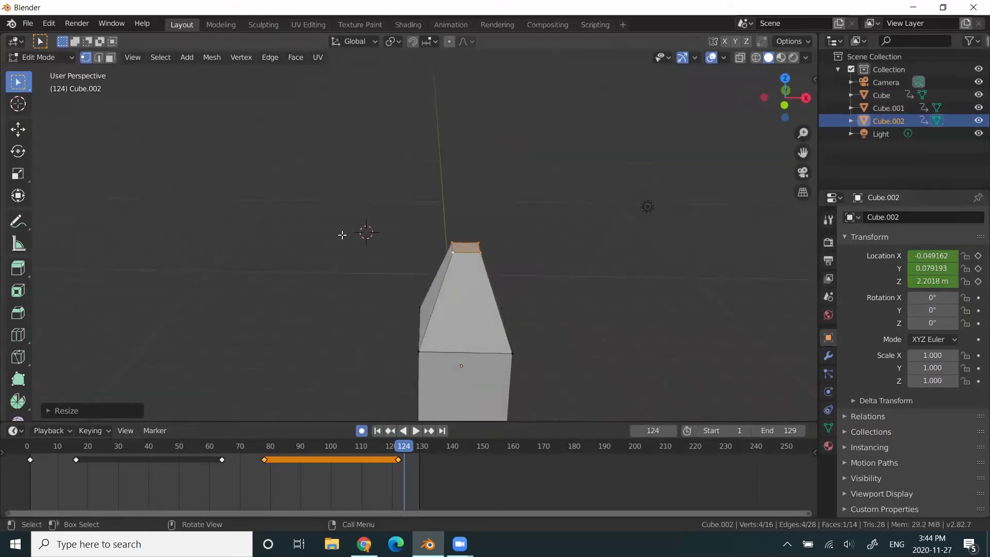
{"action": "key", "text": "Tab"}
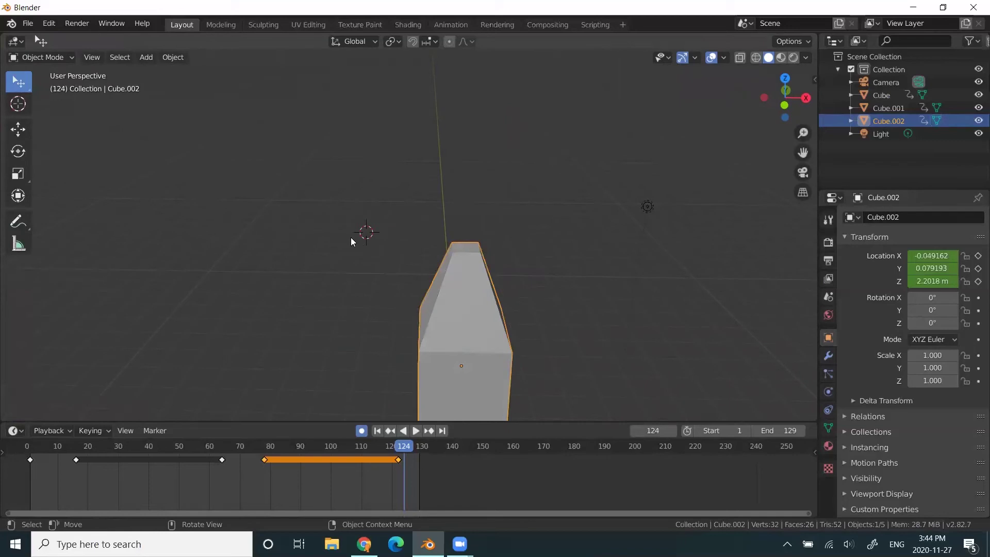
Add a torus mesh and move it close to the tapered tip of the topmost cube.
{"action": "left_click", "coordinate": [147, 56]}
{"action": "mouse_move", "coordinate": [145, 72]}
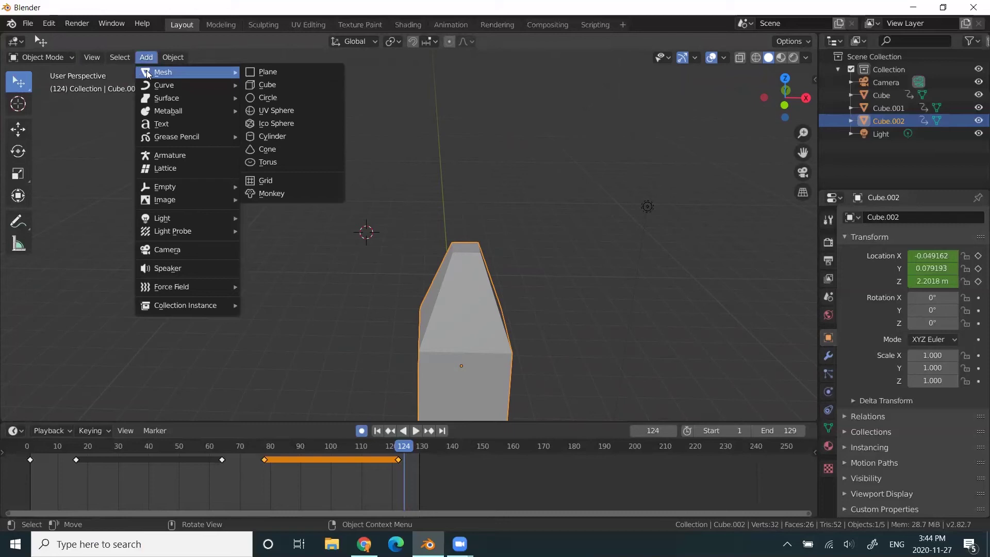
{"action": "mouse_move", "coordinate": [172, 75]}
{"action": "left_click", "coordinate": [309, 162]}
{"action": "middle_click_drag", "start_coordinate": [389, 350], "coordinate": [411, 285]}
{"action": "key", "text": "g"}
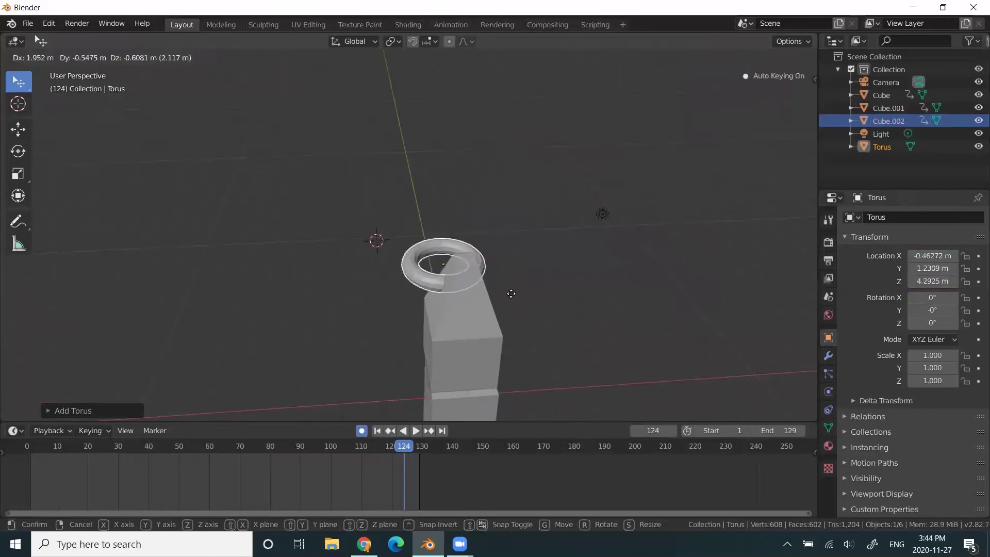
{"action": "left_click", "coordinate": [533, 324]}
Reposition the torus from another viewing angle so it encircles the tapered tip of the topmost cube.
{"action": "middle_click_drag", "start_coordinate": [533, 324], "coordinate": [444, 277]}
{"action": "key", "text": "g"}
{"action": "left_click", "coordinate": [500, 293]}
{"action": "key", "text": "g"}
{"action": "left_click", "coordinate": [444, 309]}
Select the torus and move it down around the topmost cube's taper, correcting its position from a second viewing angle.
{"action": "left_click", "coordinate": [462, 247]}
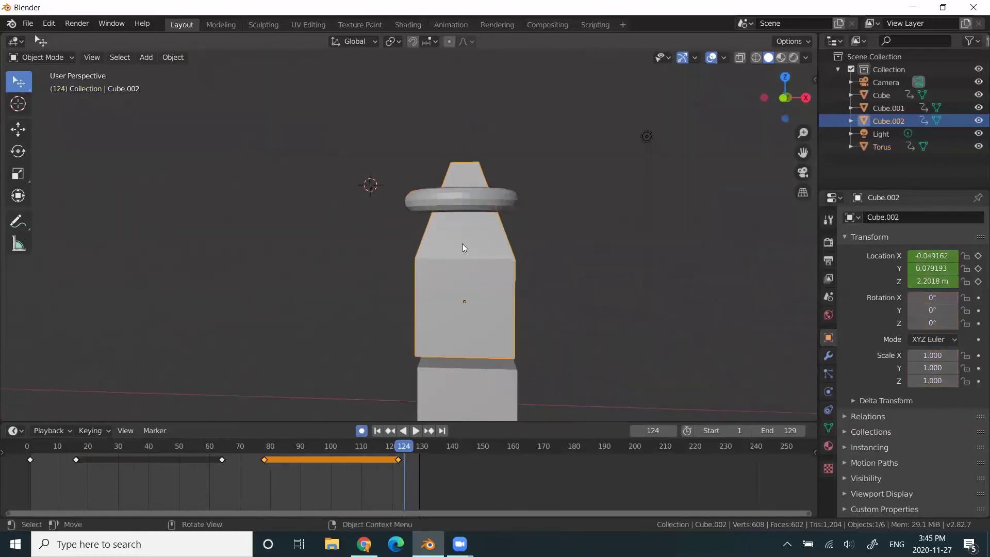
{"action": "left_click", "coordinate": [461, 205]}
{"action": "mouse_move", "coordinate": [382, 243]}
{"action": "middle_mouse_down", "text": "shift"}
{"action": "mouse_move", "coordinate": [367, 258]}
{"action": "mouse_move", "coordinate": [373, 267]}
{"action": "mouse_move", "coordinate": [398, 251]}
{"action": "middle_mouse_up", "text": "shift"}
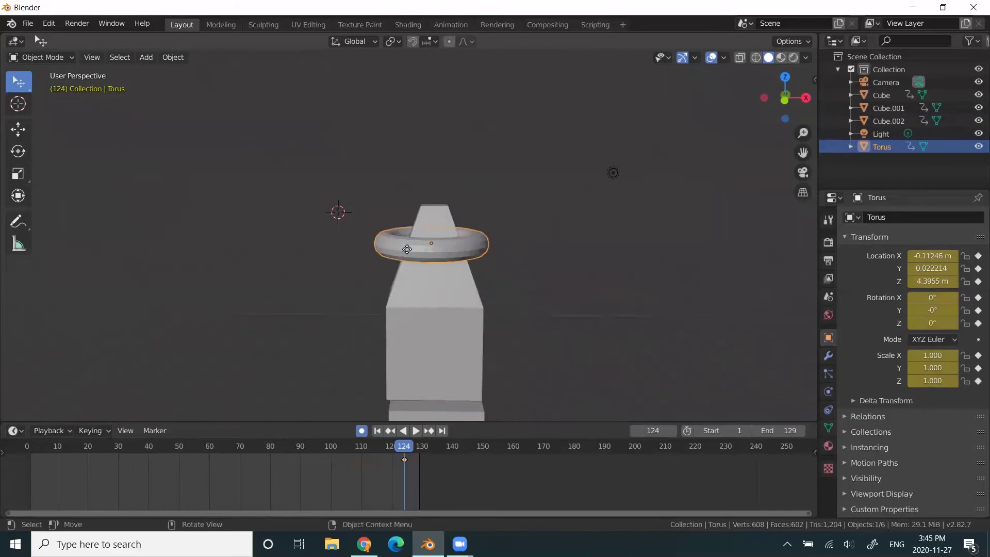
{"action": "key", "text": "g"}
{"action": "left_click", "coordinate": [350, 321]}
{"action": "middle_click_drag", "start_coordinate": [350, 321], "coordinate": [543, 314]}
{"action": "key", "text": "g"}
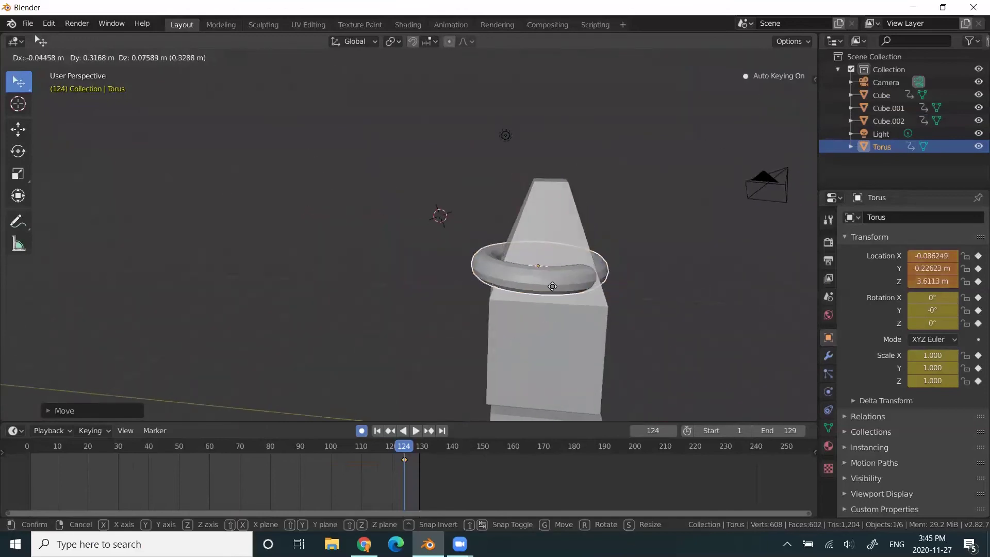
{"action": "left_click", "coordinate": [541, 243]}
{"action": "middle_click_drag", "start_coordinate": [542, 243], "coordinate": [440, 253]}
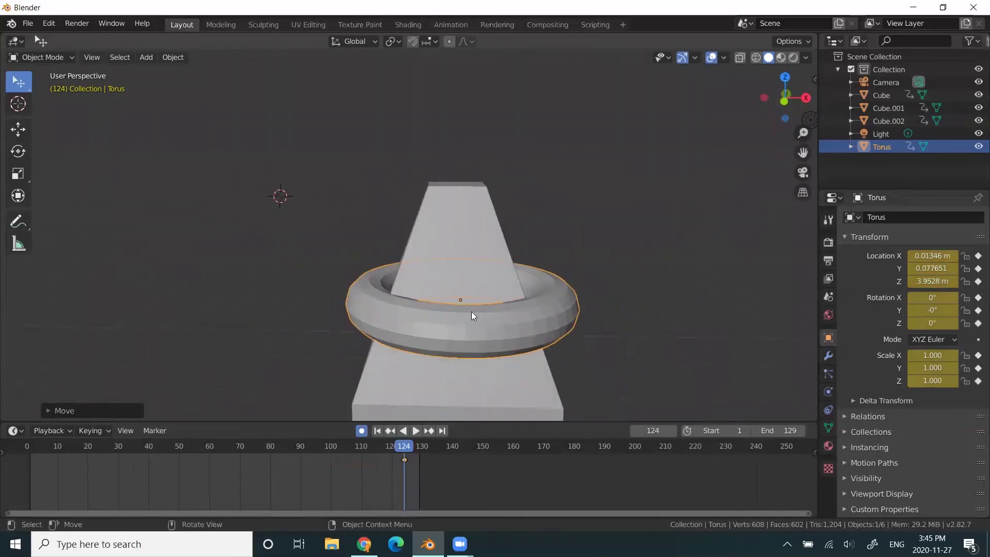
Fine-tune the torus's position from two viewing angles so it encircles the taper at a height of about 4.26 m.
{"action": "middle_click_drag", "start_coordinate": [410, 347], "coordinate": [490, 342]}
{"action": "key", "text": "g"}
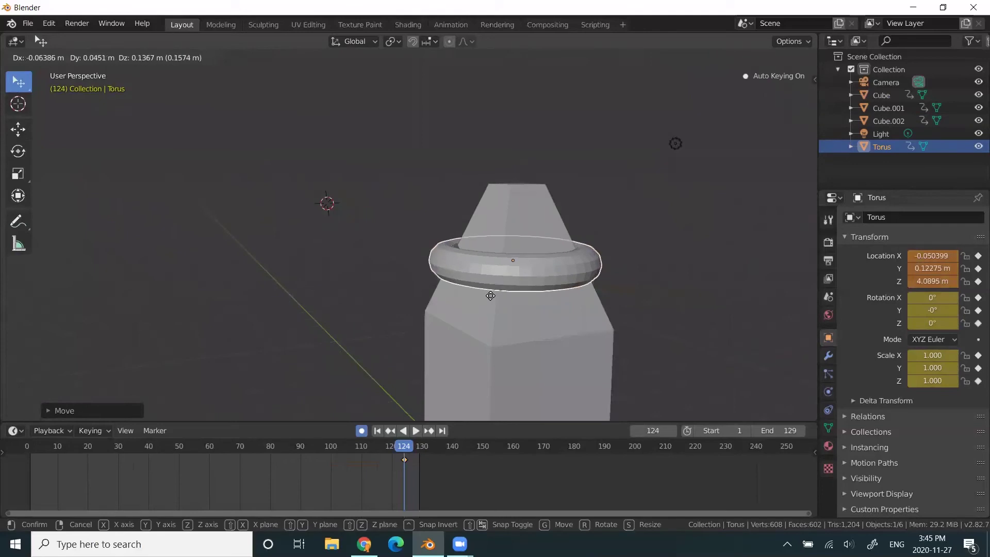
{"action": "left_click", "coordinate": [485, 308]}
{"action": "middle_click_drag", "start_coordinate": [485, 310], "coordinate": [377, 334]}
{"action": "key", "text": "g"}
{"action": "left_click", "coordinate": [402, 302]}
{"action": "scroll", "coordinate": [382, 261], "scroll_direction": "down", "scroll_amount": 5}
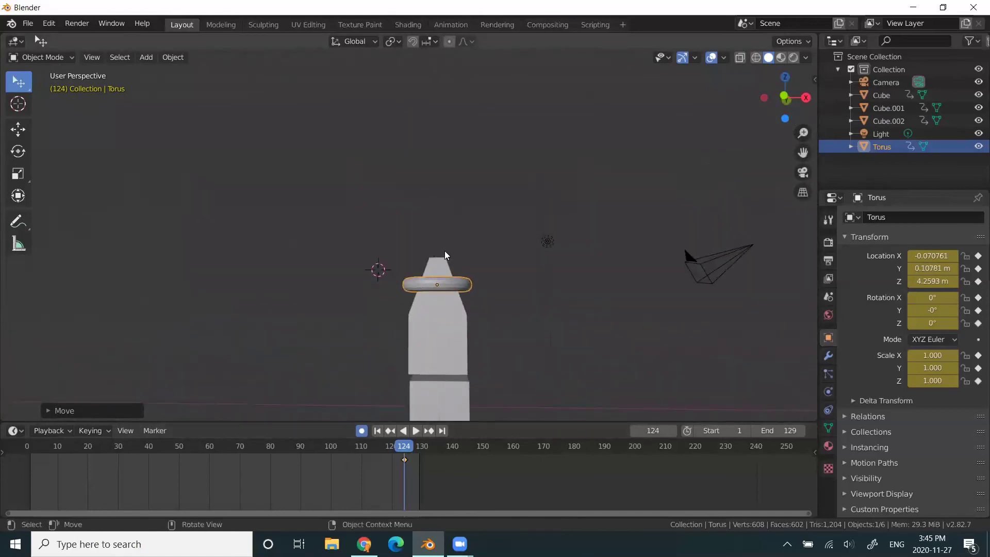
Select the torus together with all three cubes and delete all of their keyframes.
{"action": "left_click_drag", "start_coordinate": [375, 451], "coordinate": [404, 450]}
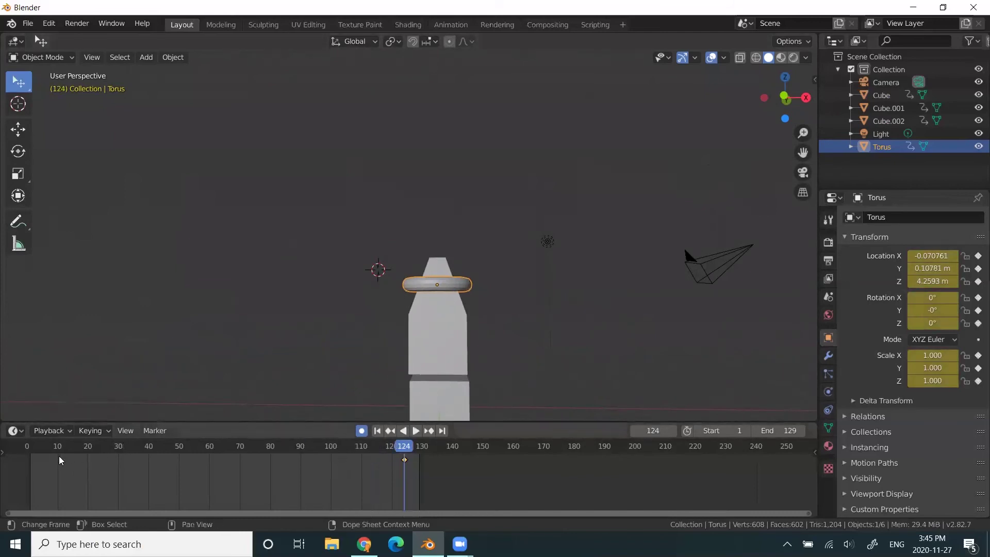
{"action": "left_click", "coordinate": [417, 306], "text": "shift"}
{"action": "scroll", "coordinate": [421, 371], "scroll_direction": "down", "scroll_amount": 1}
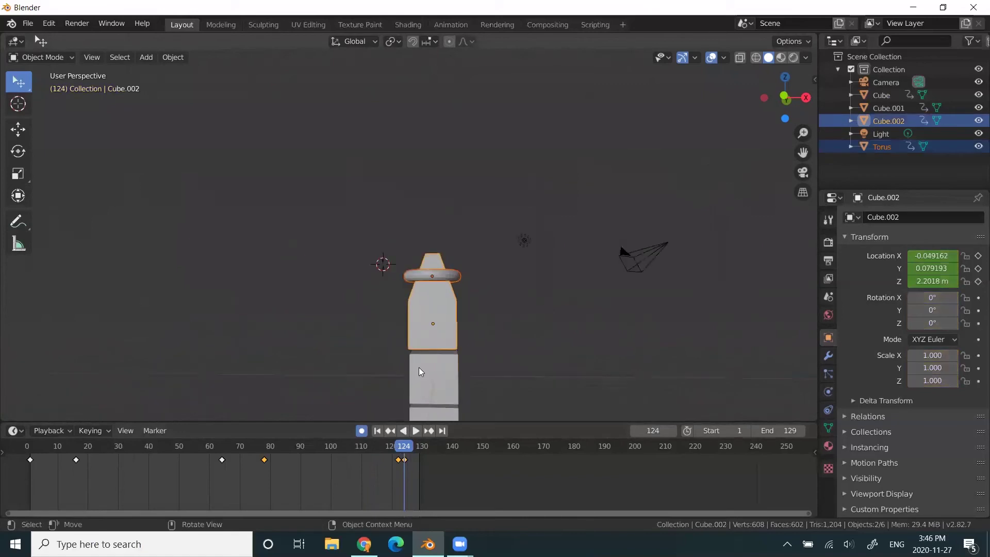
{"action": "scroll", "coordinate": [399, 357], "scroll_direction": "down", "scroll_amount": 1}
{"action": "left_click", "coordinate": [424, 367], "text": "shift"}
{"action": "left_click", "coordinate": [424, 331], "text": "shift"}
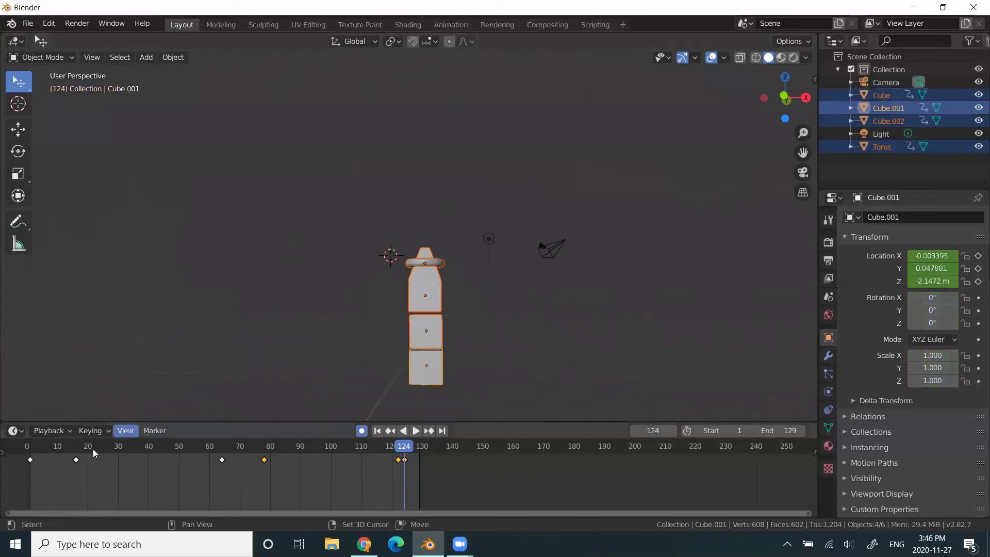
{"action": "left_click_drag", "start_coordinate": [413, 490], "coordinate": [22, 453]}
{"action": "key", "text": "x"}
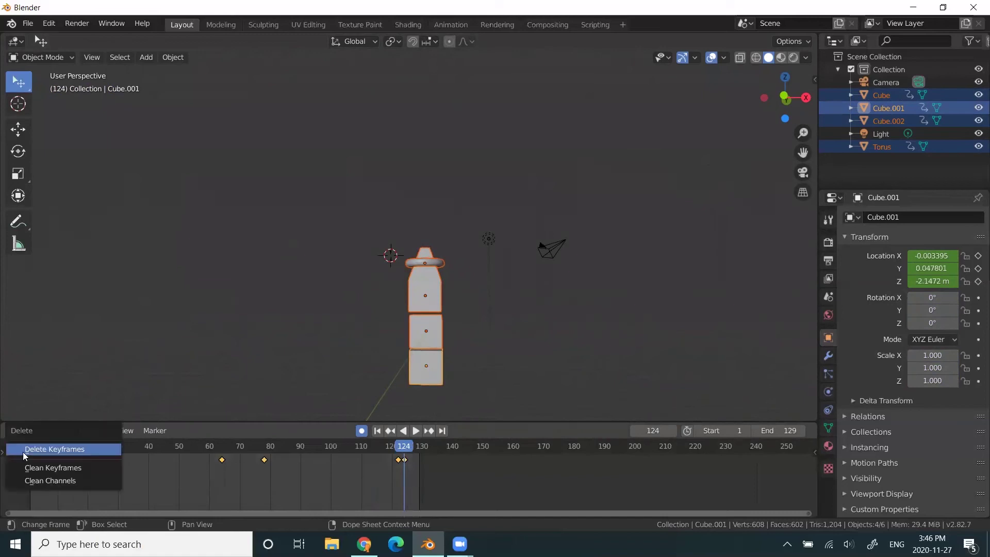
{"action": "left_click", "coordinate": [72, 453]}
Insert location keyframes for the lowest cube at frame 1, deselect everything and briefly test the playback.
{"action": "left_click", "coordinate": [36, 447]}
{"action": "key", "text": "space"}
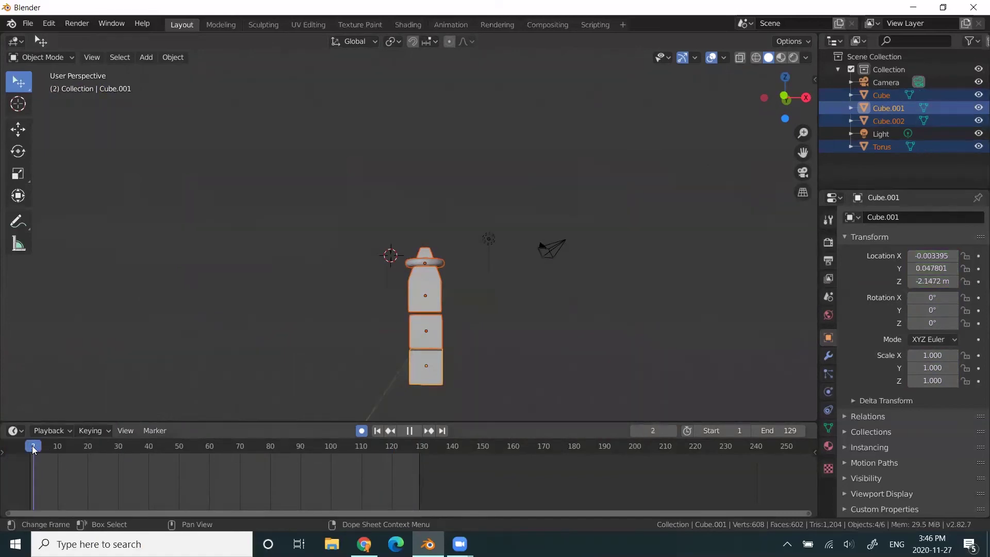
{"action": "key", "text": "space"}
{"action": "left_click", "coordinate": [978, 255]}
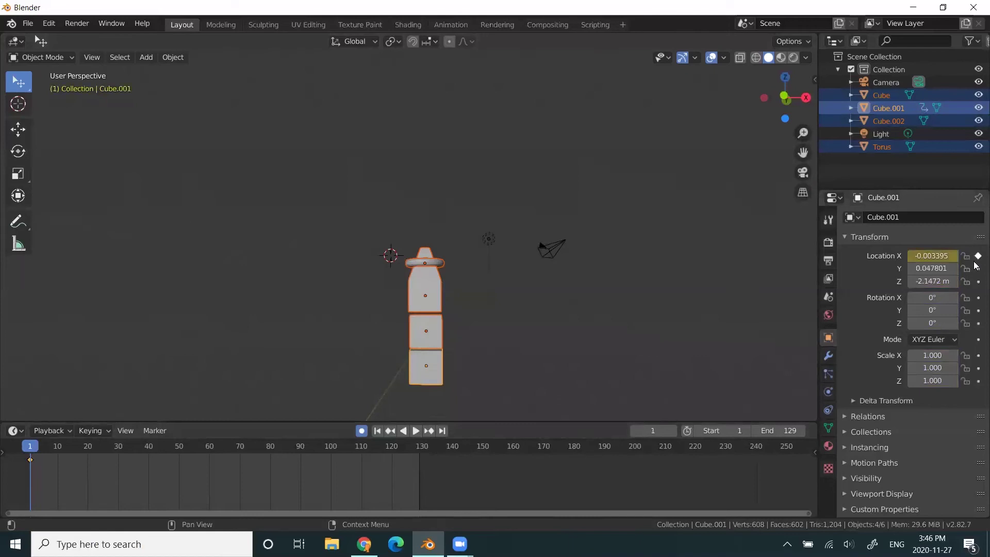
{"action": "left_click", "coordinate": [294, 321]}
{"action": "mouse_move", "coordinate": [32, 448]}
{"action": "left_mouse_down"}
{"action": "mouse_move", "coordinate": [109, 462]}
{"action": "mouse_move", "coordinate": [26, 463]}
{"action": "left_mouse_up"}
{"action": "key", "text": "space"}
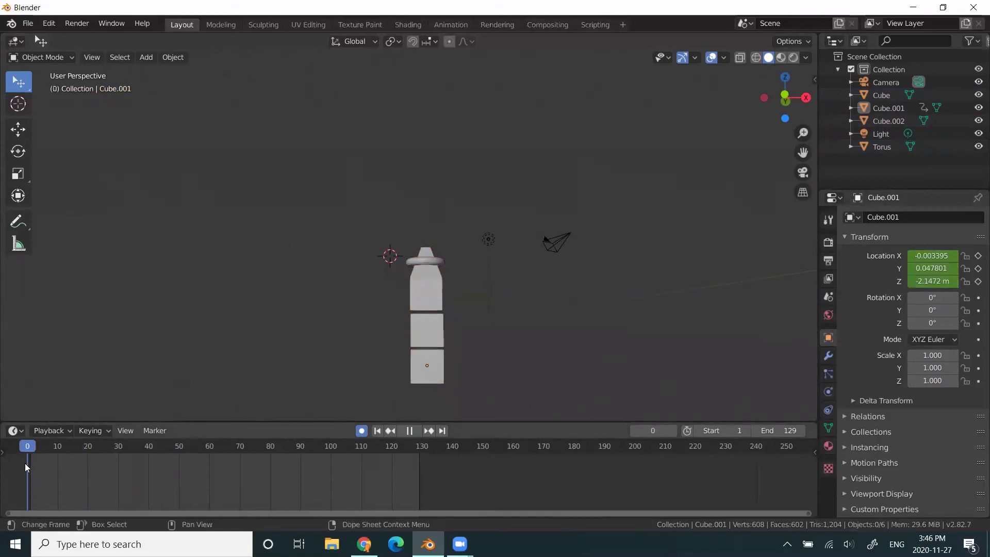
{"action": "key", "text": "space"}
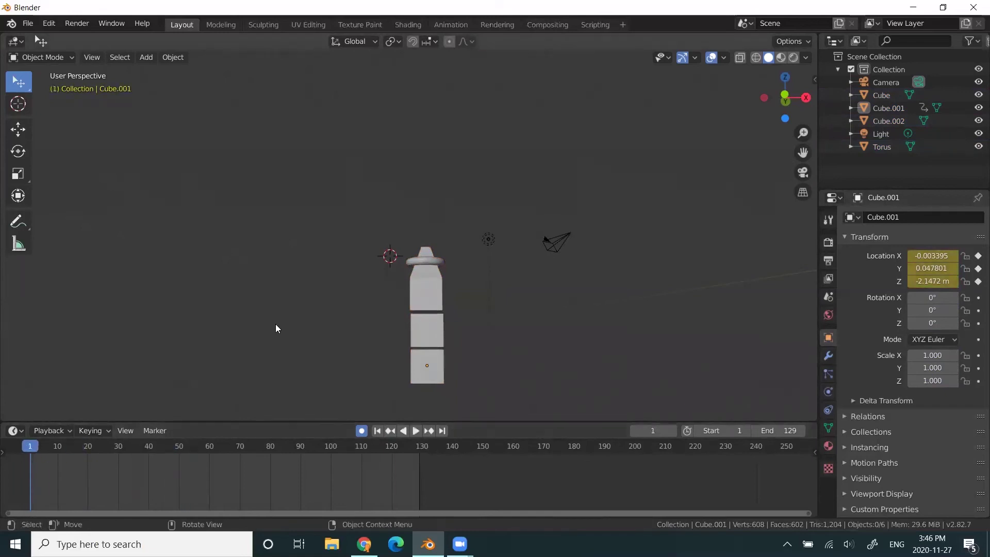
Select the torus and insert keyframes for its X, Y and Z location at frame 1.
{"action": "left_click", "coordinate": [430, 264]}
{"action": "scroll", "coordinate": [356, 309], "scroll_direction": "up", "scroll_amount": 3}
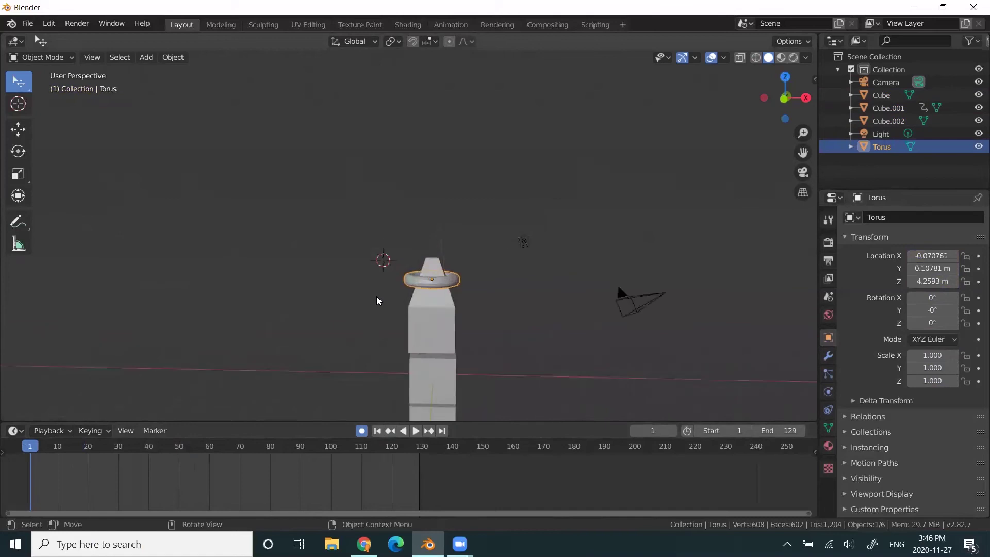
{"action": "scroll", "coordinate": [379, 301], "scroll_direction": "up", "scroll_amount": 2}
{"action": "middle_click_drag", "start_coordinate": [380, 331], "coordinate": [421, 202]}
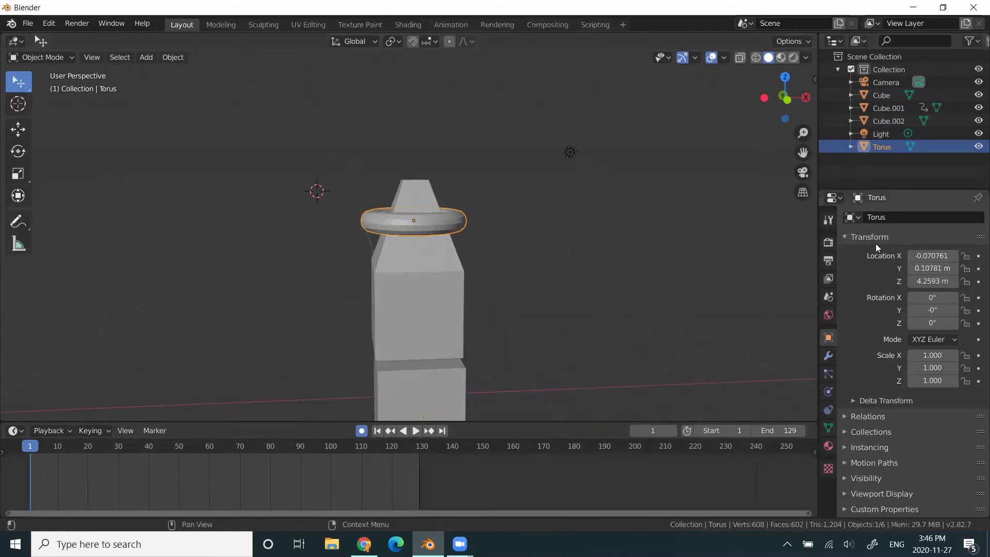
{"action": "left_click", "coordinate": [978, 282]}
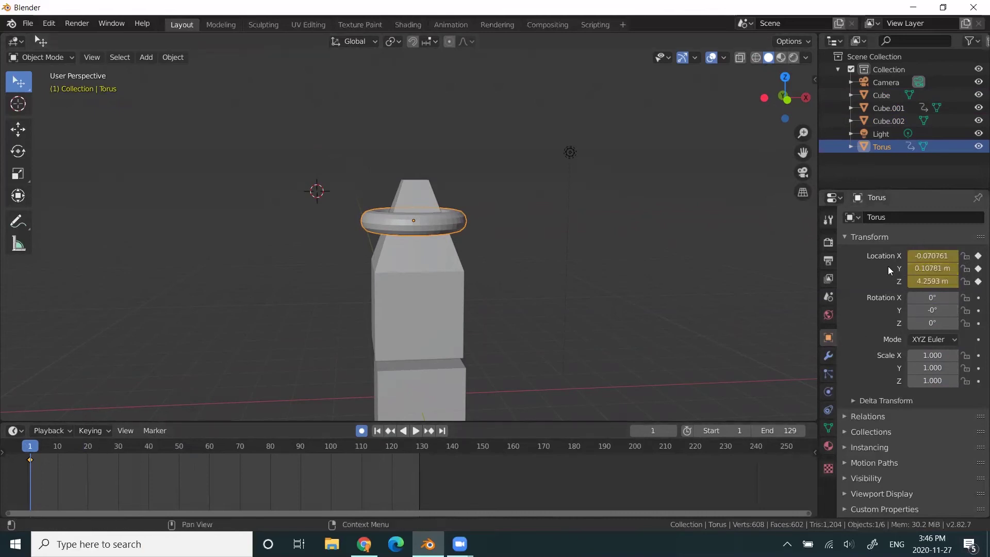
At frame 24, raise the torus along the Z axis above the taper to about 8.19 m.
{"action": "scroll", "coordinate": [457, 274], "scroll_direction": "down", "scroll_amount": 2}
{"action": "middle_click_drag", "start_coordinate": [245, 342], "coordinate": [231, 333]}
{"action": "left_click", "coordinate": [87, 447]}
{"action": "key", "text": "space"}
{"action": "key", "text": "space"}
{"action": "middle_click_drag", "start_coordinate": [350, 308], "coordinate": [367, 286]}
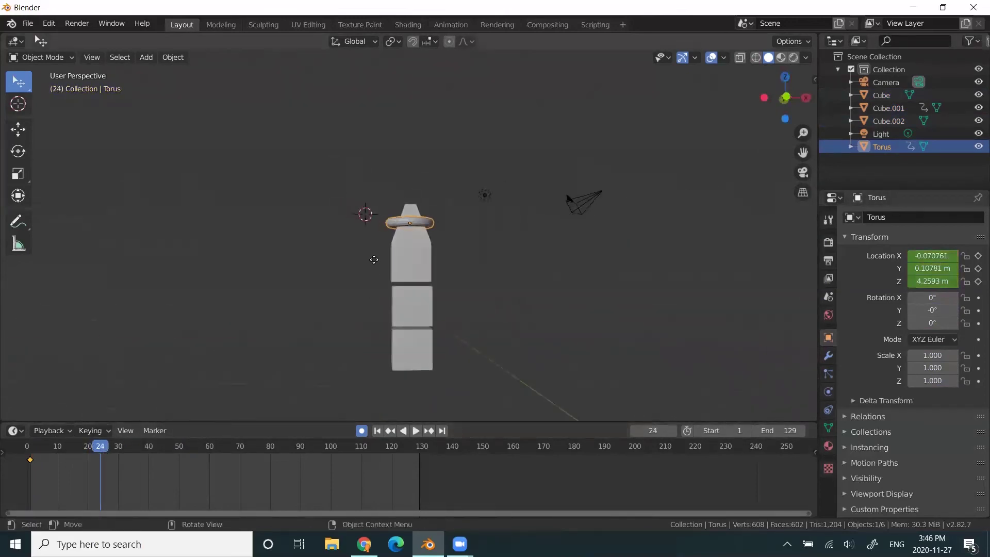
{"action": "key", "text": "g"}
{"action": "key", "text": "z"}
{"action": "left_click", "coordinate": [372, 199]}
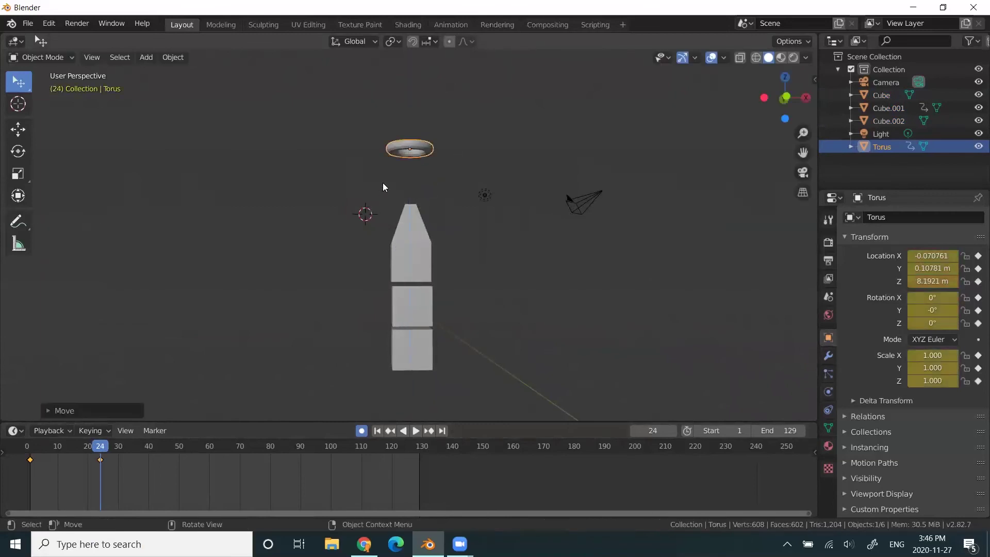
Preview the torus's rise, and insert keyframes for its X, Y and Z rotation at frame 1.
{"action": "middle_click_drag", "start_coordinate": [383, 187], "coordinate": [343, 234]}
{"action": "left_click_drag", "start_coordinate": [85, 446], "coordinate": [29, 446]}
{"action": "key", "text": "space"}
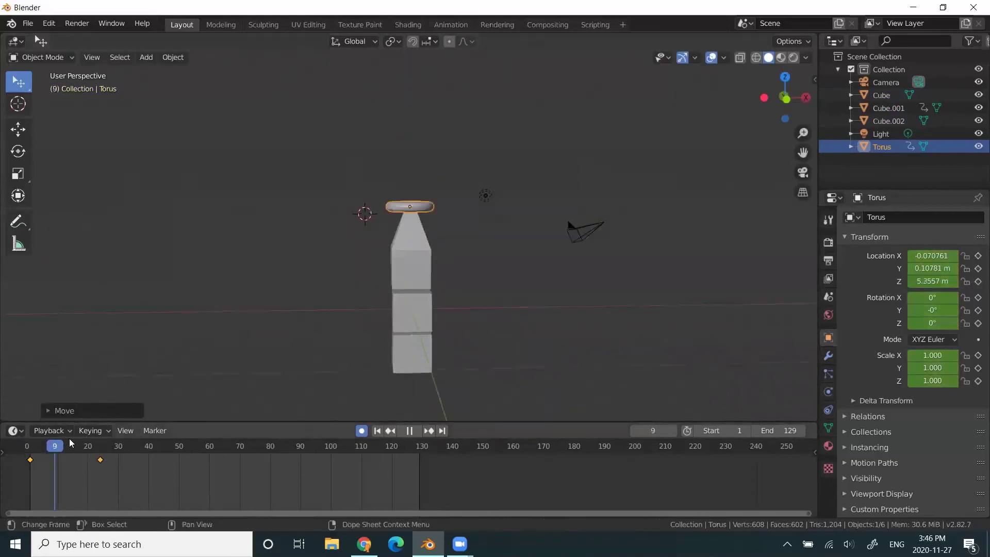
{"action": "key", "text": "shift+Left"}
{"action": "key", "text": "space"}
{"action": "scroll", "coordinate": [314, 279], "scroll_direction": "up", "scroll_amount": 5}
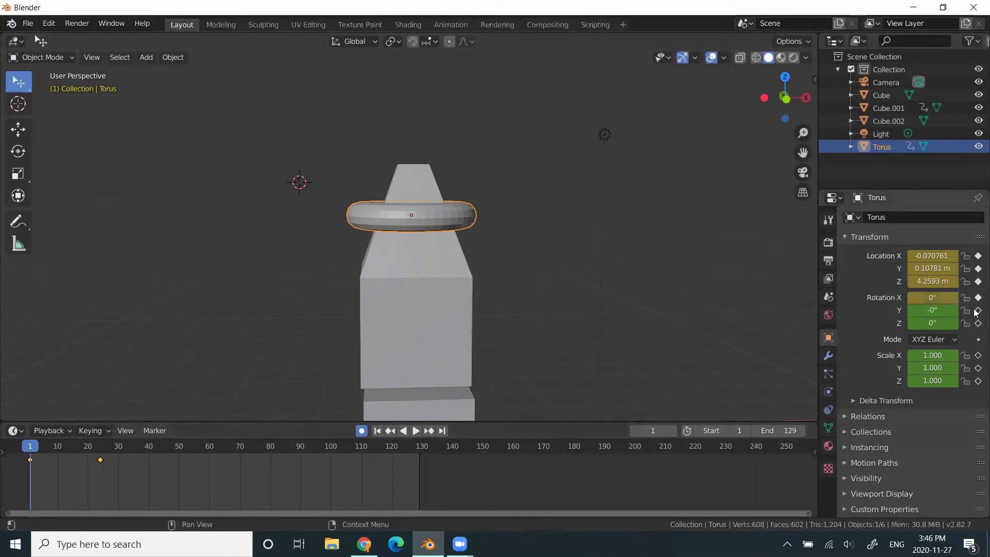
{"action": "left_click", "coordinate": [977, 323]}
At frame 10, rotate the torus about the Z axis and set its Z rotation to 360°.
{"action": "key", "text": "space"}
{"action": "left_click_drag", "start_coordinate": [47, 452], "coordinate": [59, 454]}
{"action": "key", "text": "space"}
{"action": "middle_click_drag", "start_coordinate": [343, 210], "coordinate": [331, 254]}
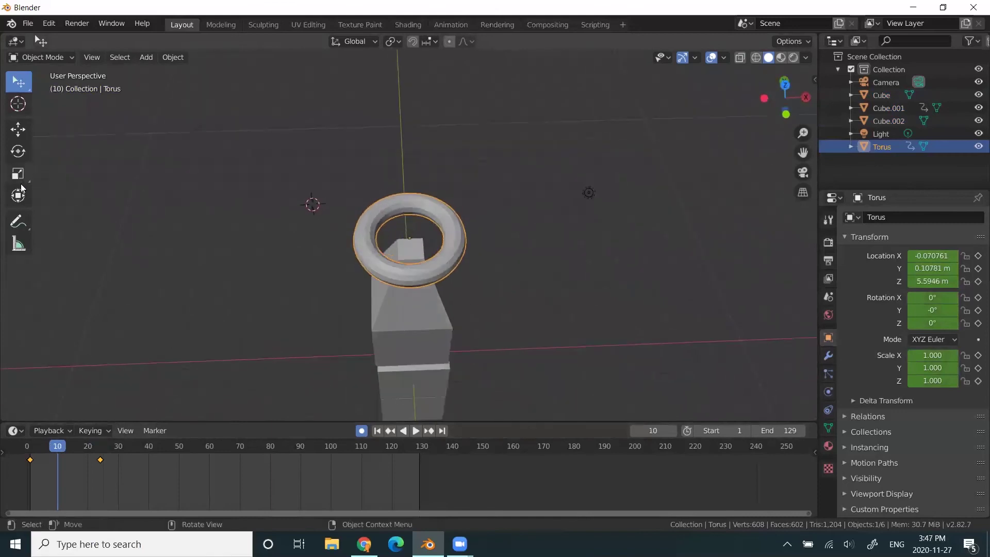
{"action": "left_click", "coordinate": [18, 150]}
{"action": "middle_click_drag", "start_coordinate": [326, 304], "coordinate": [378, 234]}
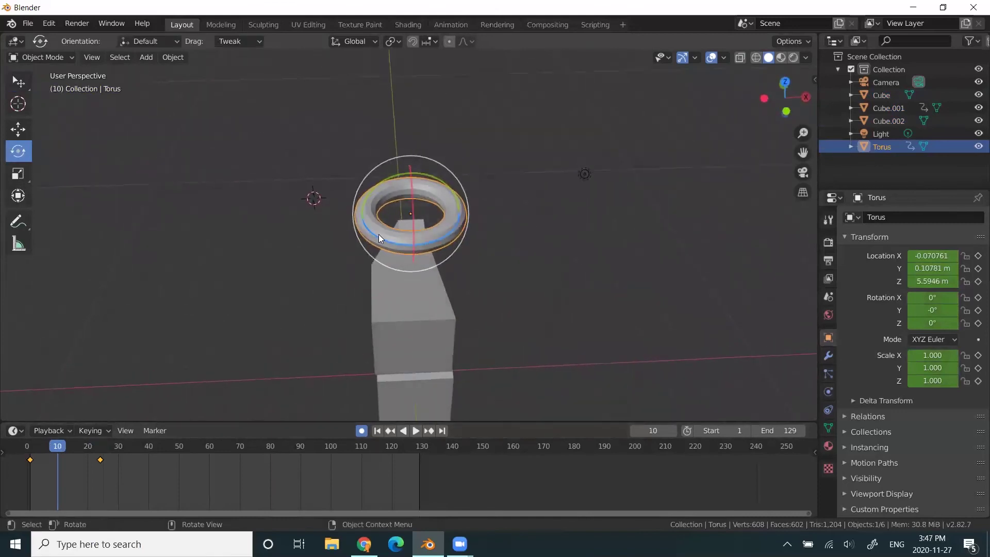
{"action": "left_click_drag", "start_coordinate": [379, 235], "coordinate": [448, 183]}
{"action": "left_click_drag", "start_coordinate": [379, 240], "coordinate": [428, 211]}
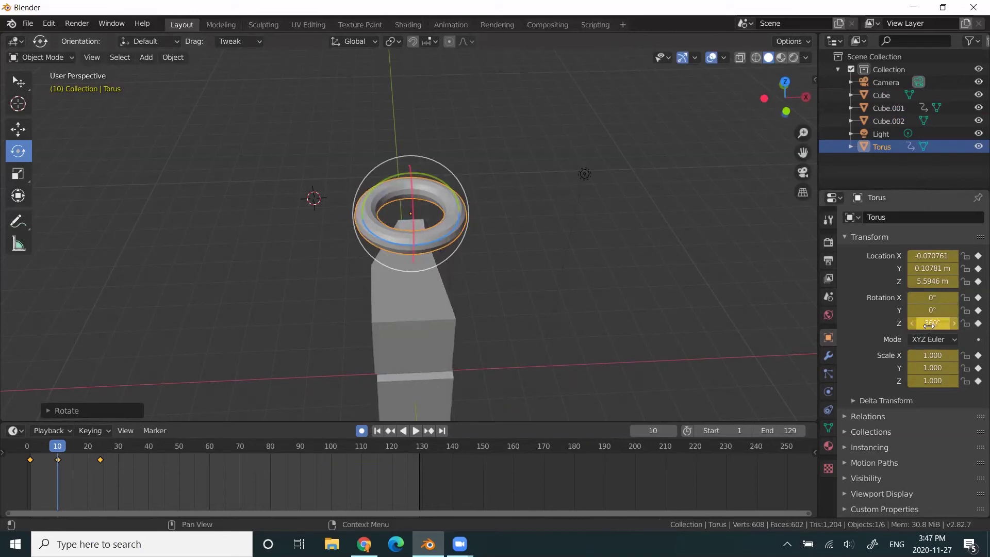
Scrub between frames 10 and 1 and examine the torus's spin around the taper up close.
{"action": "middle_click_drag", "start_coordinate": [471, 267], "coordinate": [449, 287]}
{"action": "left_click_drag", "start_coordinate": [58, 449], "coordinate": [36, 449]}
{"action": "scroll", "coordinate": [354, 232], "scroll_direction": "up", "scroll_amount": 6}
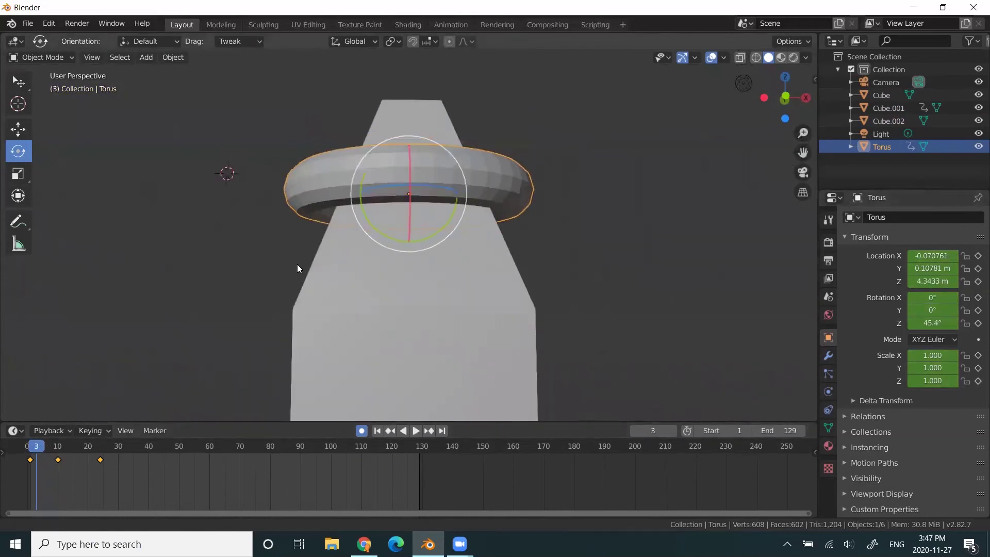
{"action": "middle_click_drag", "start_coordinate": [296, 264], "coordinate": [295, 311], "text": "shift"}
{"action": "left_click", "coordinate": [32, 446]}
{"action": "mouse_move", "coordinate": [32, 449]}
{"action": "left_mouse_down"}
{"action": "mouse_move", "coordinate": [57, 456]}
{"action": "mouse_move", "coordinate": [30, 451]}
{"action": "left_mouse_up"}
{"action": "scroll", "coordinate": [244, 327], "scroll_direction": "down", "scroll_amount": 3}
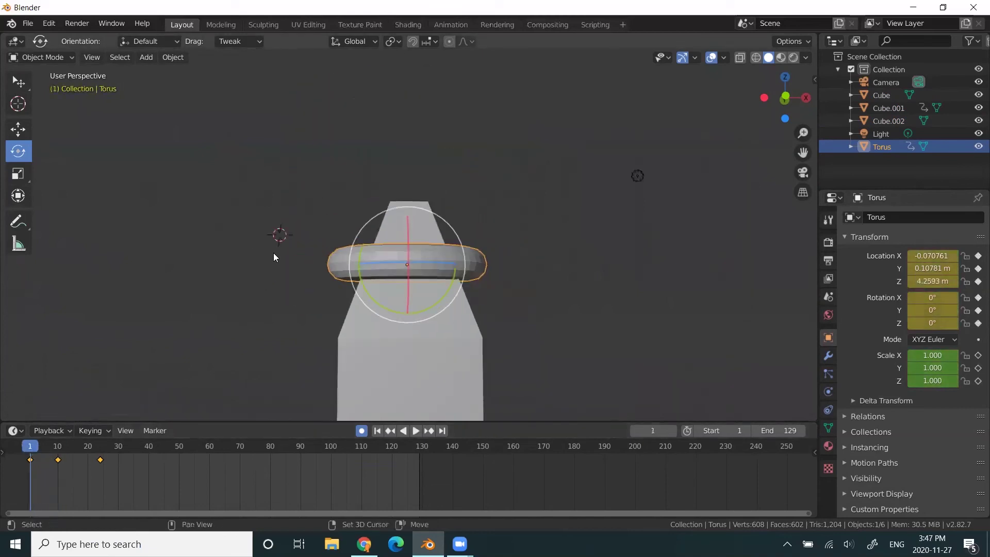
{"action": "scroll", "coordinate": [268, 304], "scroll_direction": "down", "scroll_amount": 1}
{"action": "scroll", "coordinate": [297, 345], "scroll_direction": "down", "scroll_amount": 2}
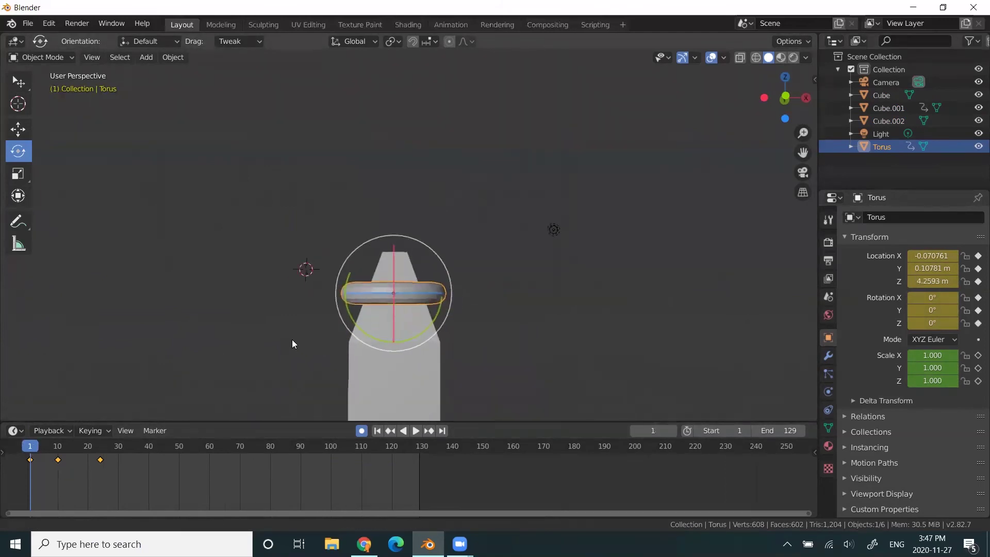
{"action": "scroll", "coordinate": [301, 327], "scroll_direction": "down", "scroll_amount": 1, "text": "shift"}
Play the torus's rising and spinning animation up to frame 23 and view it with the whole cube stack.
{"action": "left_click_drag", "start_coordinate": [31, 449], "coordinate": [57, 457]}
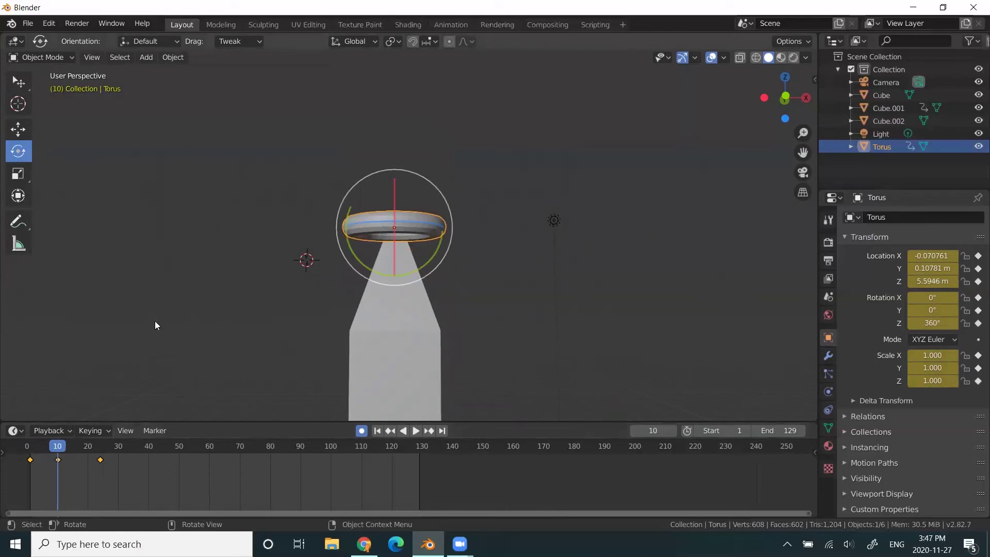
{"action": "scroll", "coordinate": [279, 342], "scroll_direction": "down", "scroll_amount": 3}
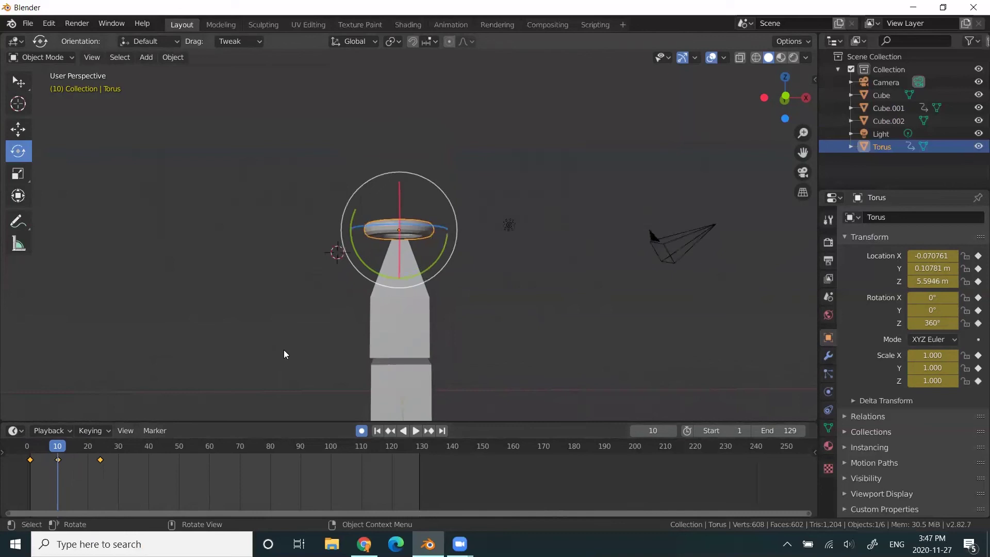
{"action": "middle_click_drag", "start_coordinate": [310, 339], "coordinate": [323, 291]}
{"action": "left_click_drag", "start_coordinate": [43, 449], "coordinate": [43, 451]}
{"action": "key", "text": "space"}
{"action": "middle_click_drag", "start_coordinate": [356, 291], "coordinate": [344, 299]}
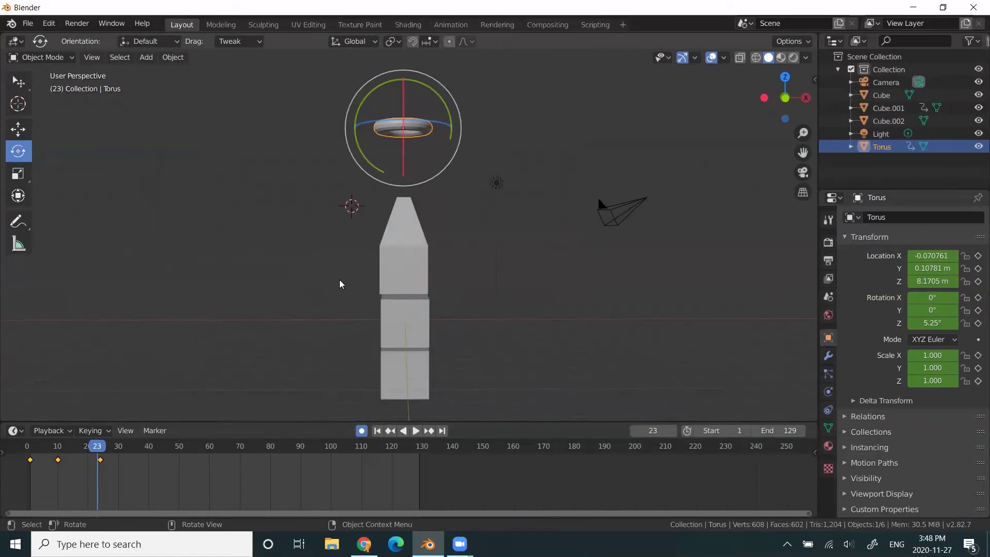
{"action": "left_click", "coordinate": [29, 23]}
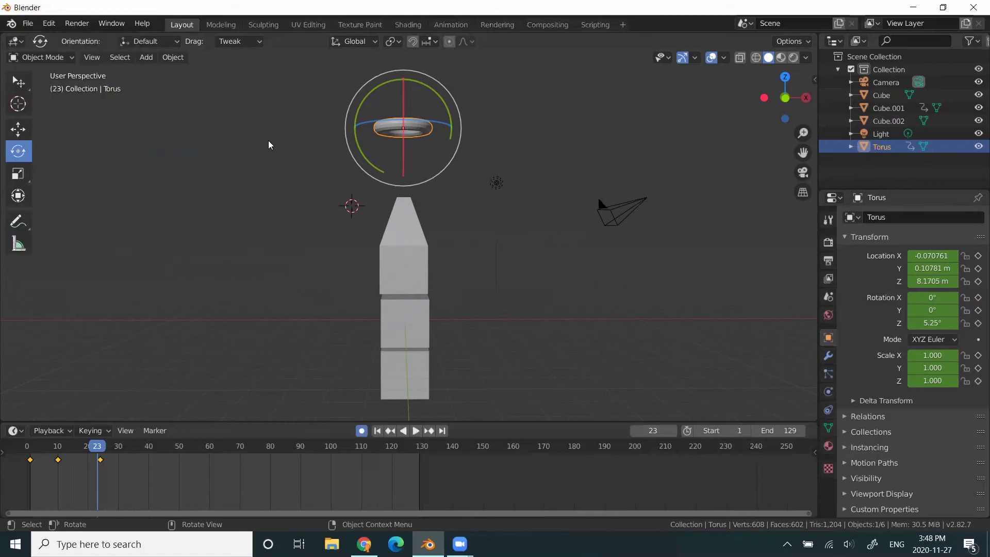
{"action": "left_click", "coordinate": [28, 24]}
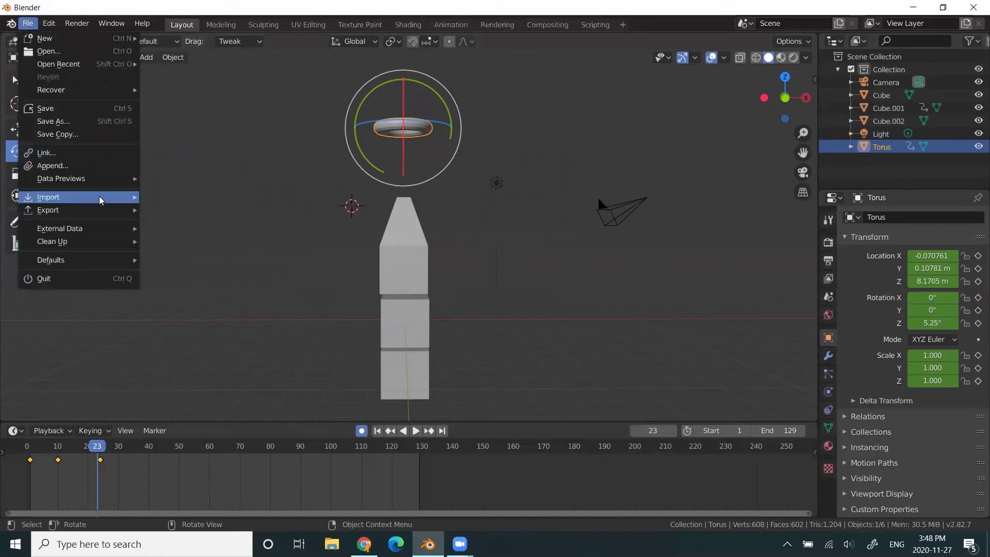
{"action": "mouse_move", "coordinate": [103, 199]}
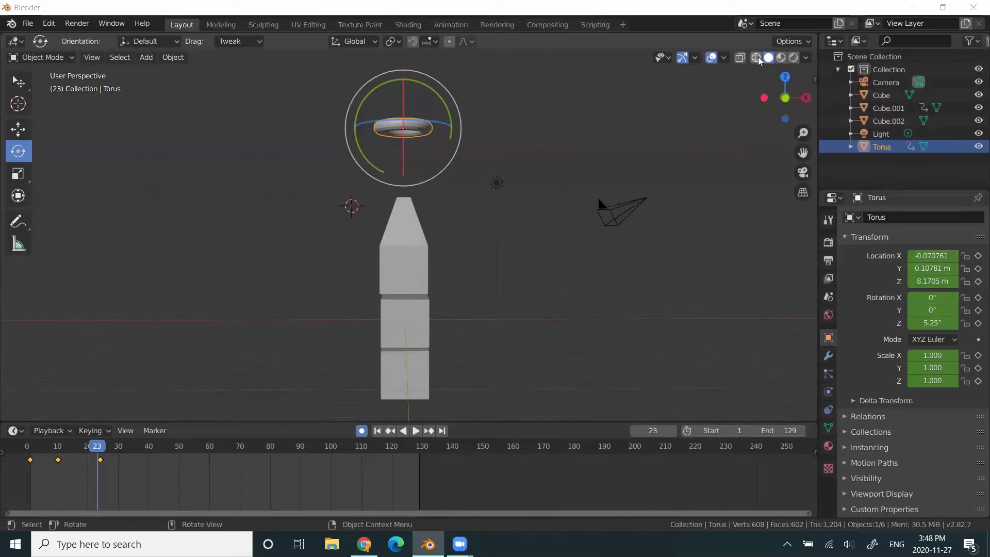
Preview the scene in Material Preview shading and switch the viewport back to Solid shading.
{"action": "left_click", "coordinate": [781, 57]}
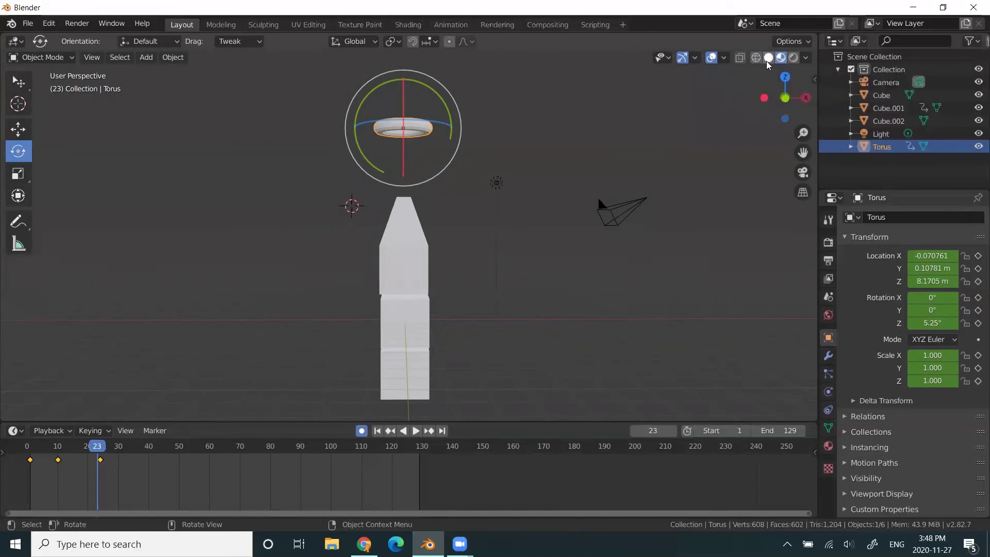
{"action": "left_click", "coordinate": [768, 60]}
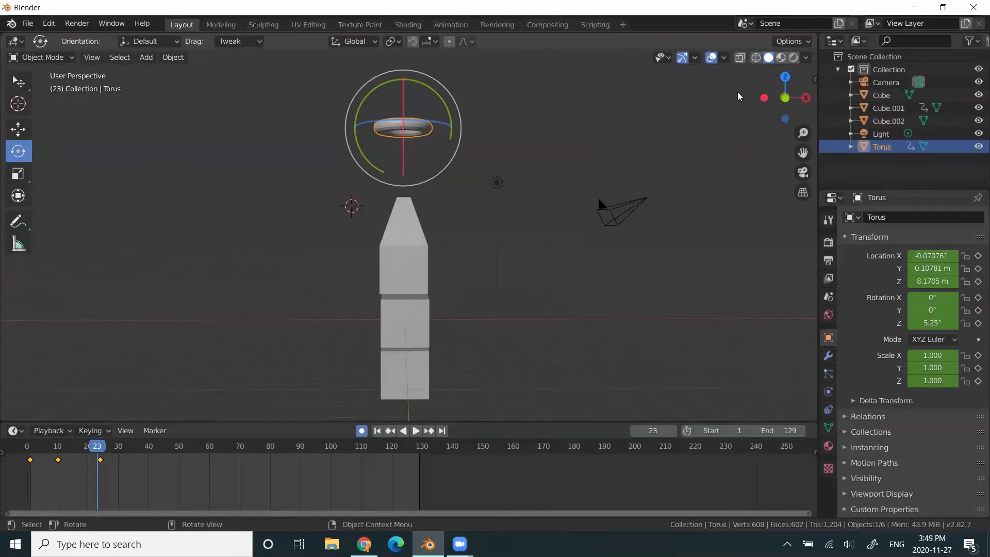
Switch the viewport to Material Preview and give the tapered top cube its own single-user copy of the material.
{"action": "left_click", "coordinate": [781, 57]}
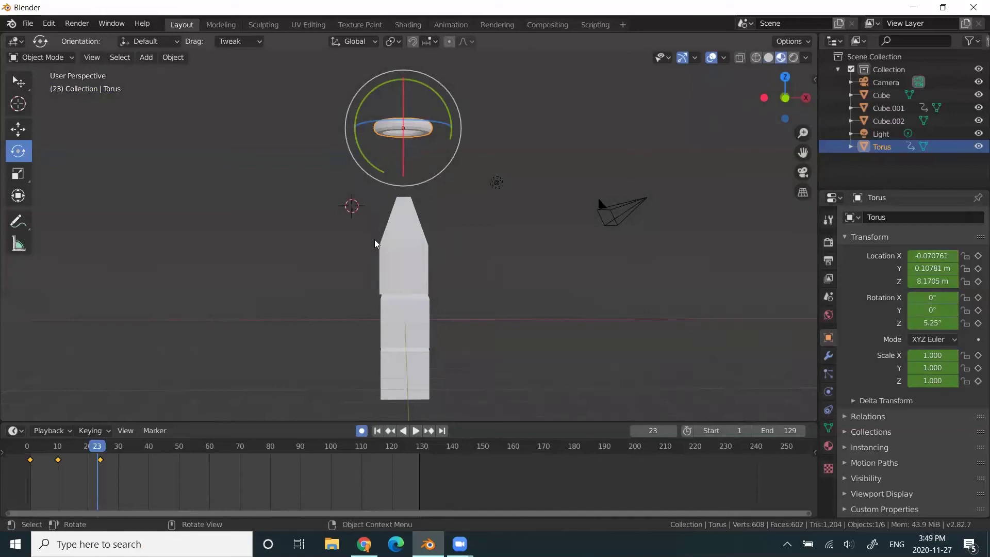
{"action": "left_click", "coordinate": [380, 222]}
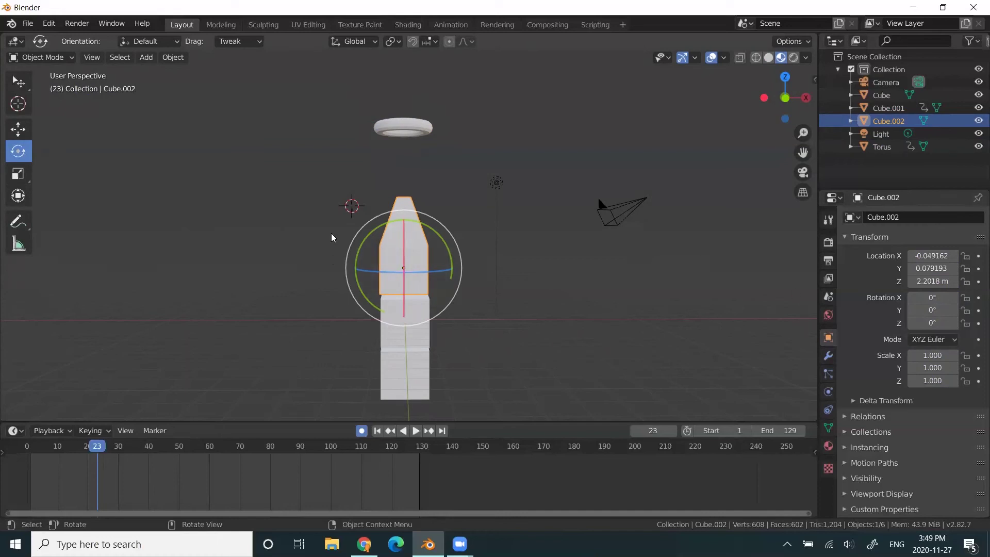
{"action": "left_click", "coordinate": [828, 468]}
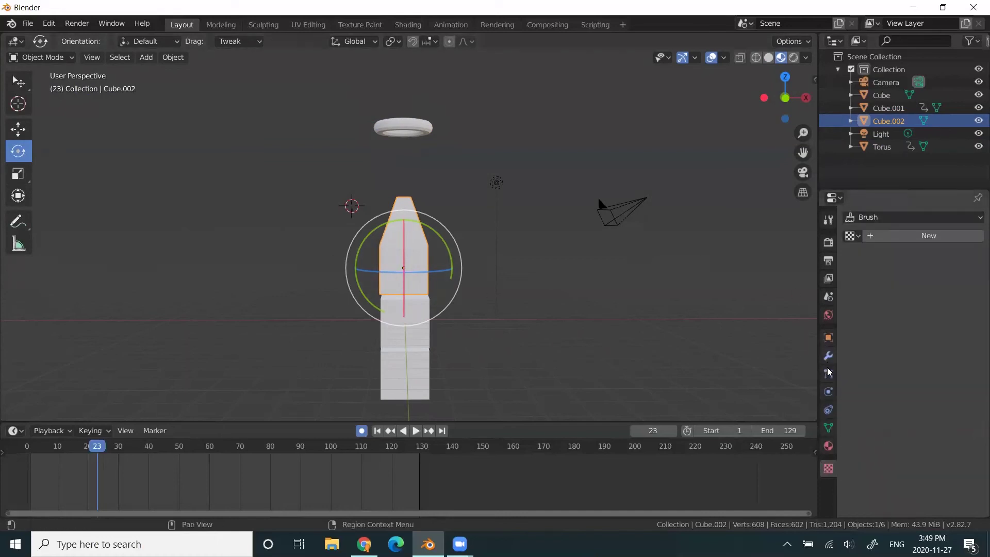
{"action": "left_click", "coordinate": [829, 392]}
{"action": "left_click", "coordinate": [828, 408]}
{"action": "left_click", "coordinate": [828, 355]}
{"action": "left_click", "coordinate": [831, 338]}
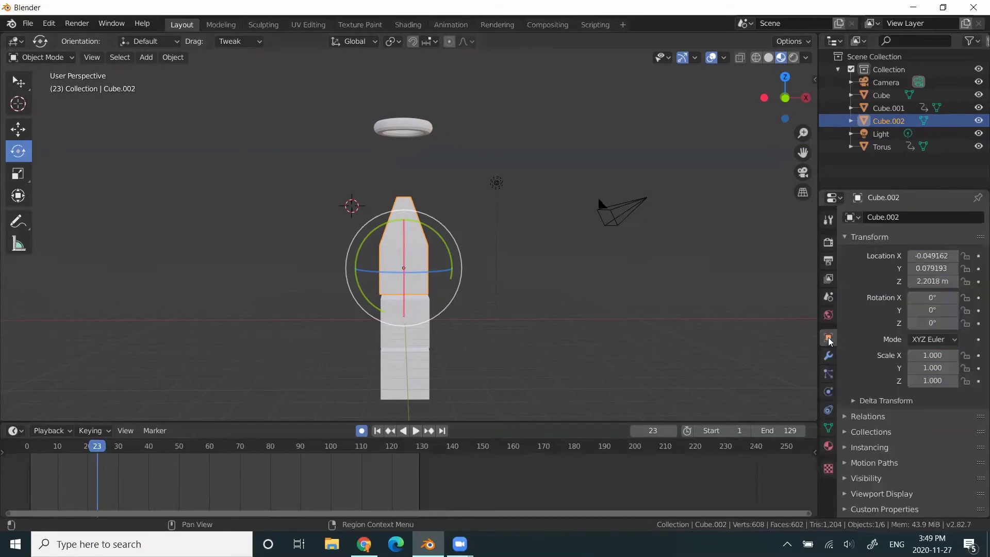
{"action": "left_click", "coordinate": [825, 319]}
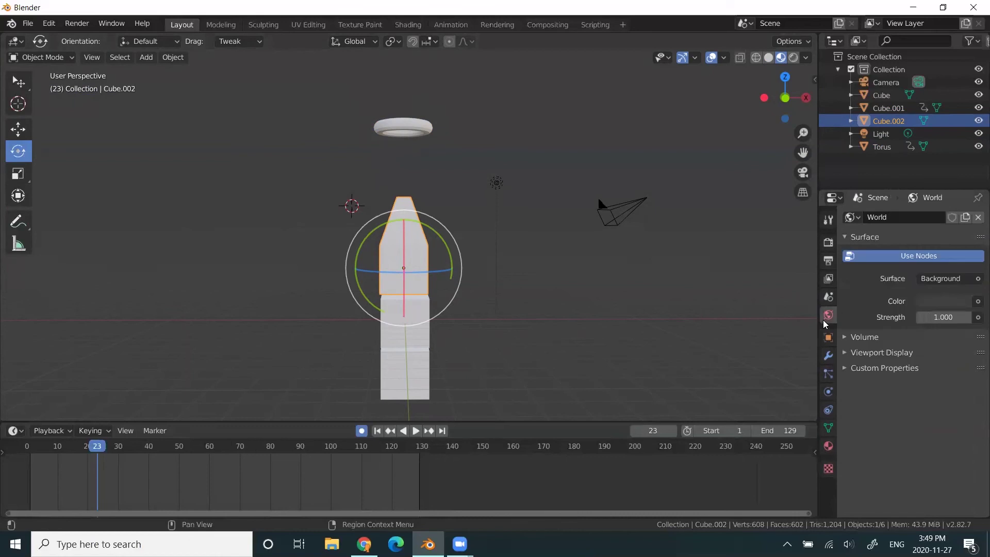
{"action": "left_click", "coordinate": [829, 427]}
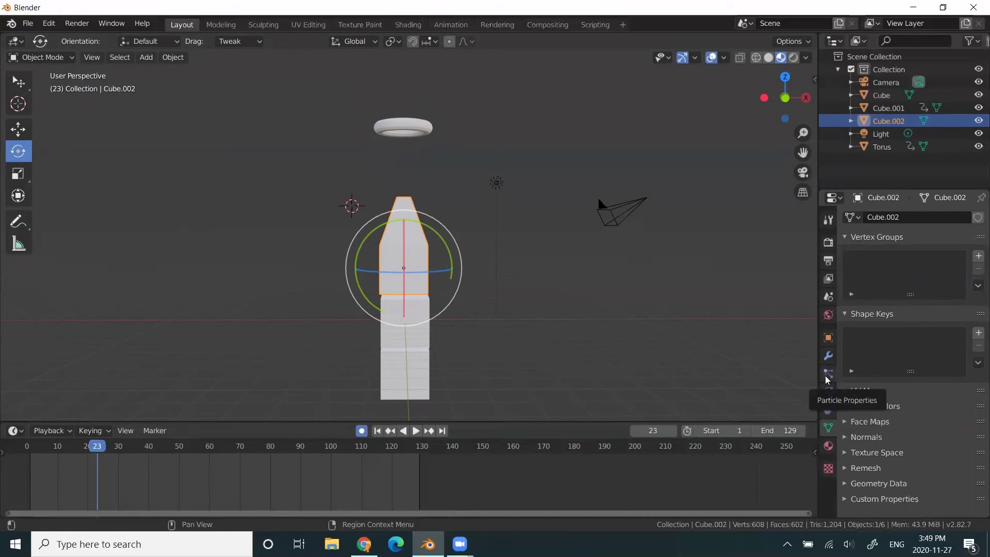
{"action": "left_click", "coordinate": [829, 343]}
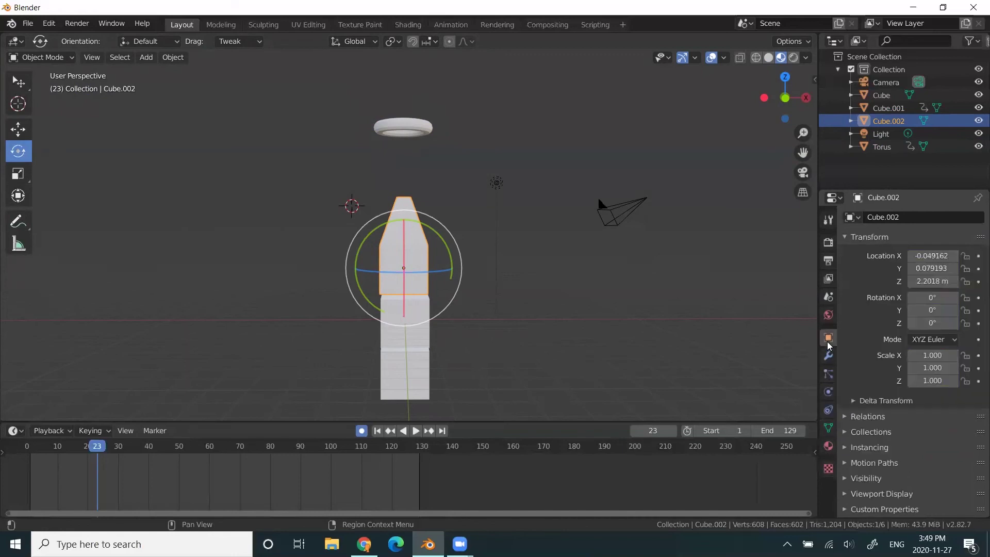
{"action": "left_click", "coordinate": [829, 447]}
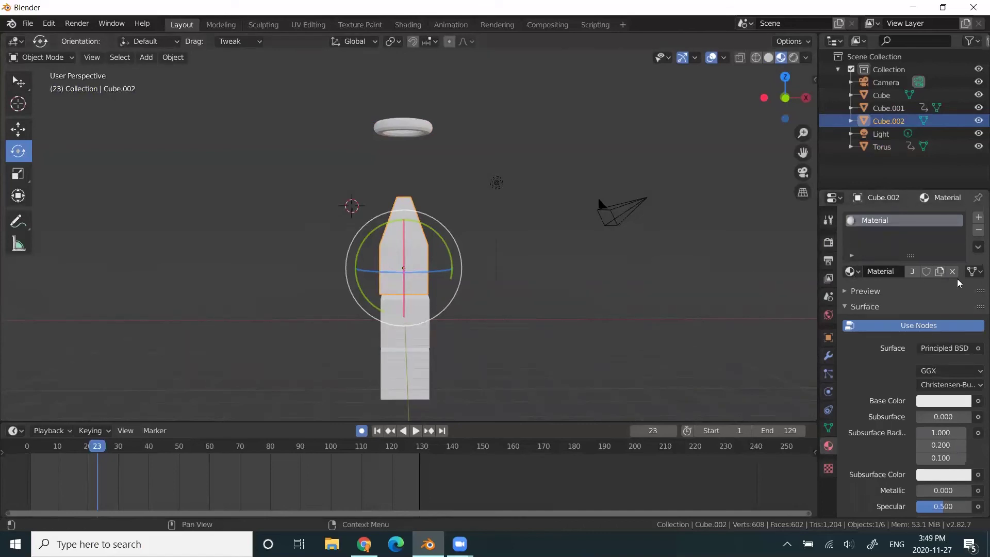
{"action": "left_click", "coordinate": [939, 271]}
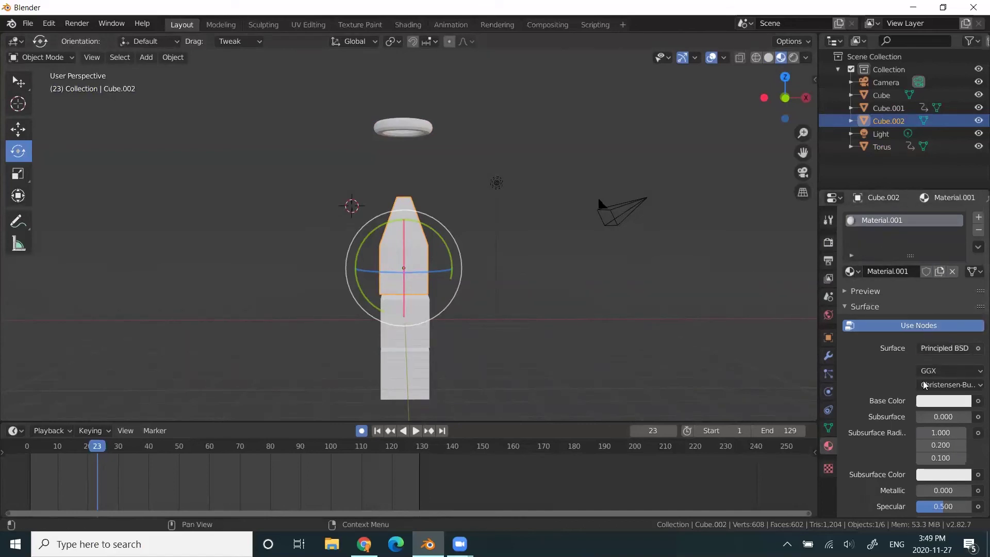
Set the material's Base Color to an Image Texture, then open the image file browser and close it without choosing a file.
{"action": "left_click", "coordinate": [978, 402]}
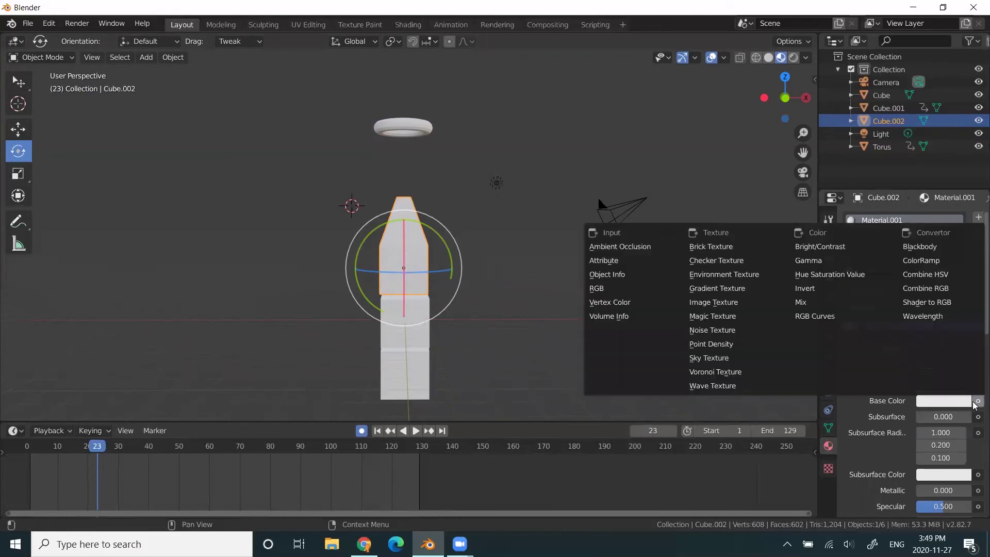
{"action": "left_click", "coordinate": [976, 405]}
{"action": "left_click", "coordinate": [976, 404]}
{"action": "left_click", "coordinate": [962, 404]}
{"action": "left_click", "coordinate": [976, 402]}
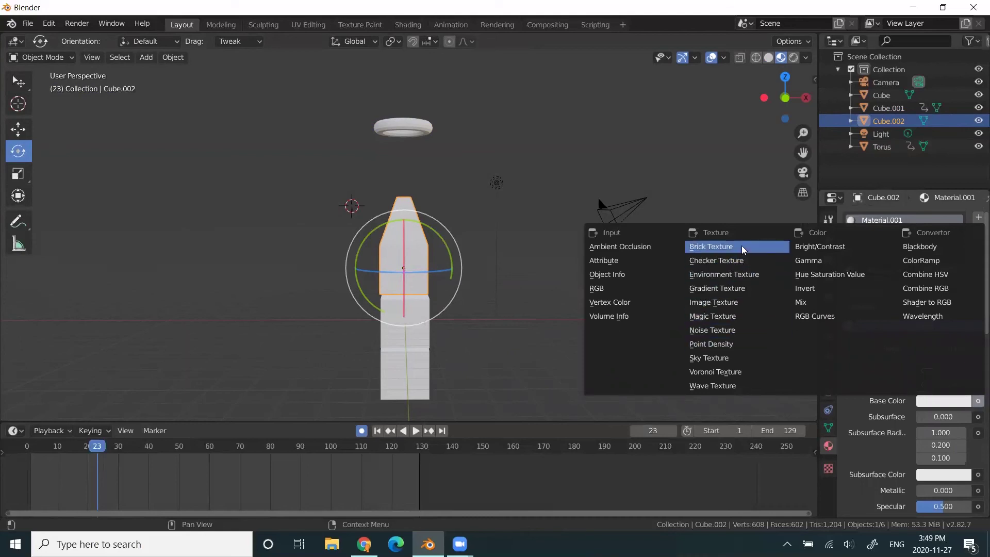
{"action": "left_click", "coordinate": [735, 301]}
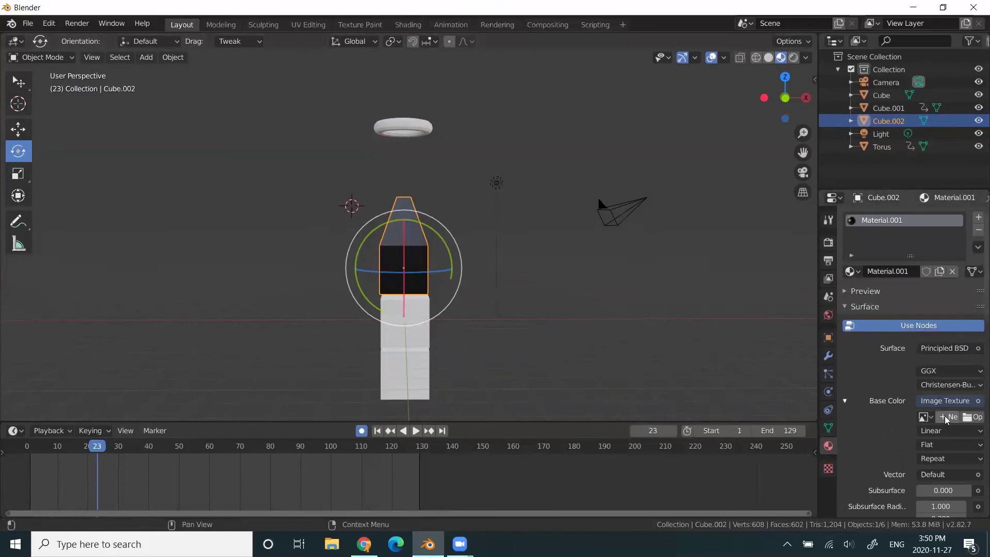
{"action": "left_click", "coordinate": [972, 417]}
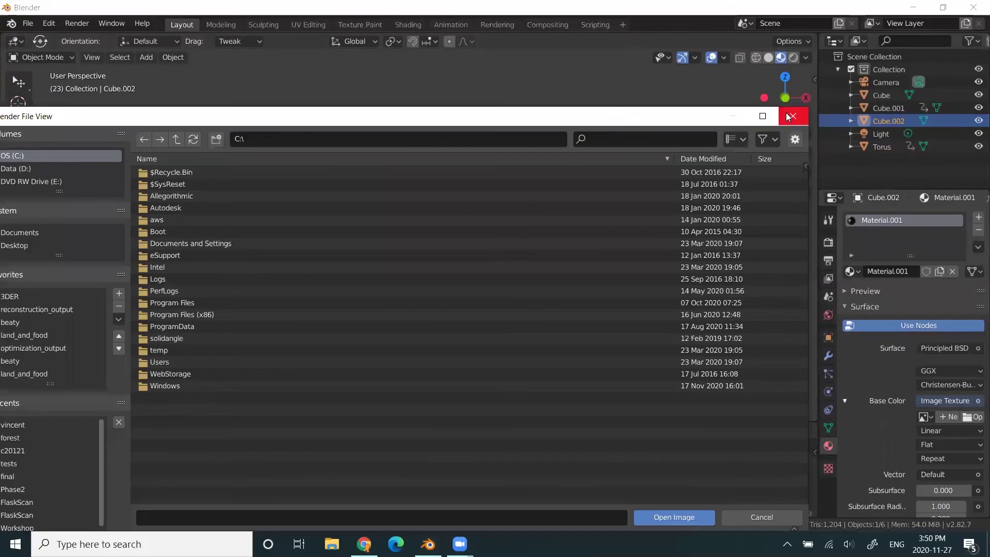
{"action": "left_click", "coordinate": [789, 91]}
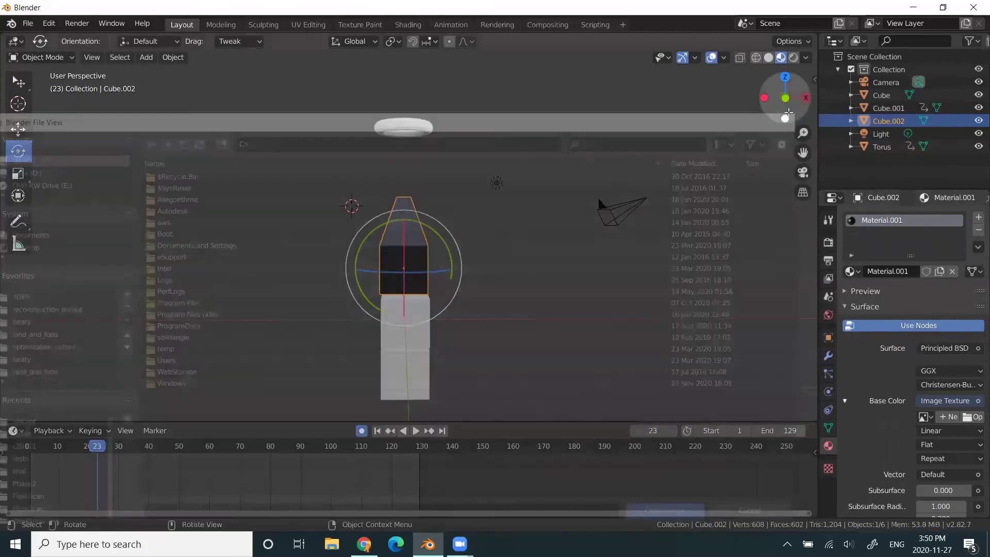
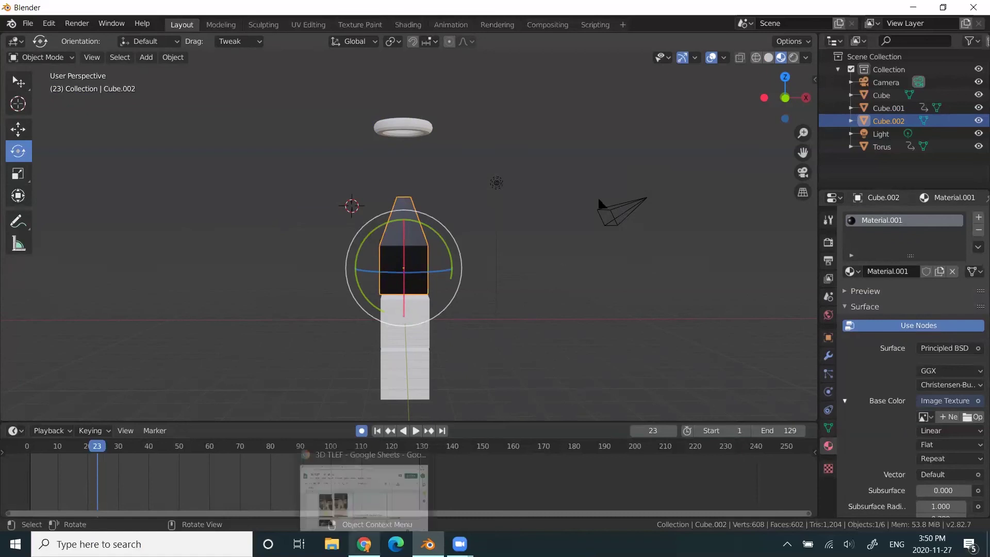
Switch to Chrome, go to Sketchfab in a new tab and start uploading a new model.
{"action": "left_click", "coordinate": [364, 544]}
{"action": "left_click", "coordinate": [485, 12]}
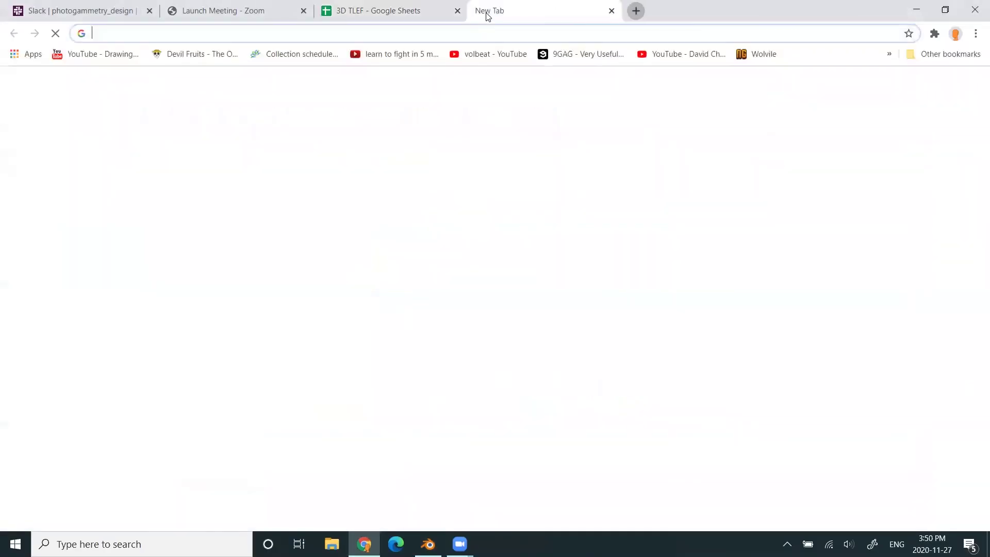
{"action": "type", "text": "ske"}
{"action": "key", "text": "Return"}
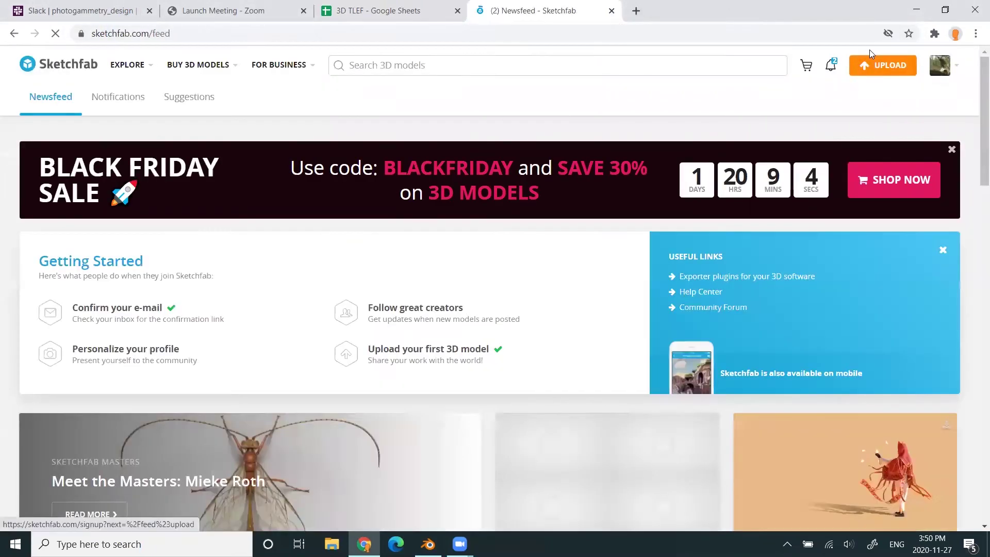
{"action": "left_click", "coordinate": [869, 54]}
Upload WorkshopModel_ExplodedView_01.fbx from the subfolder of forest inside 3DER's optimization_output folder.
{"action": "left_click", "coordinate": [332, 544]}
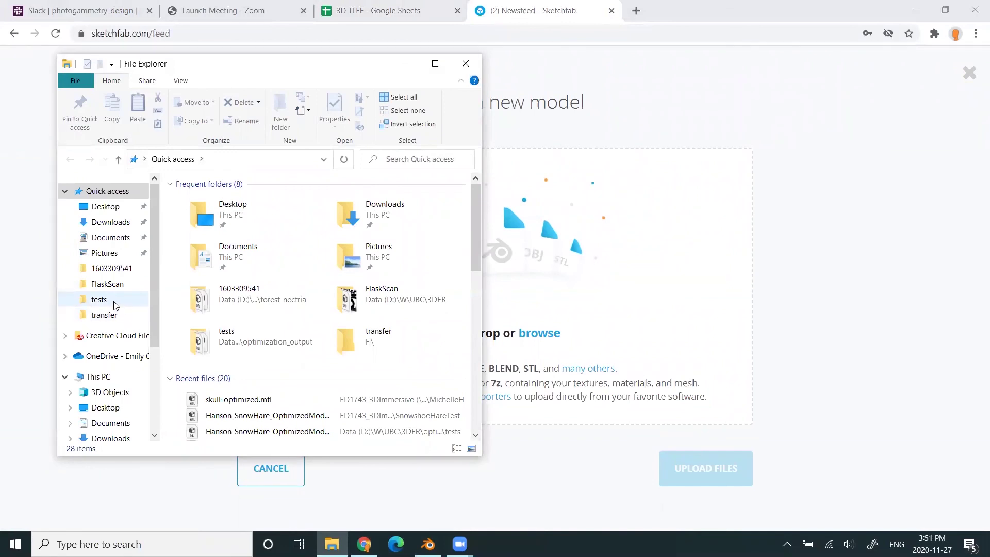
{"action": "left_click", "coordinate": [118, 284]}
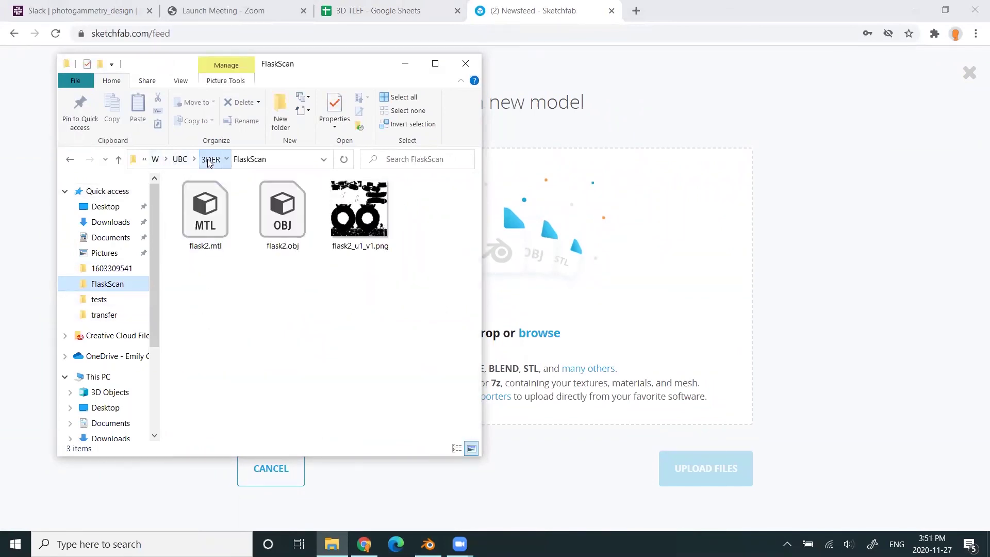
{"action": "left_click", "coordinate": [209, 160]}
{"action": "double_click", "coordinate": [263, 231]}
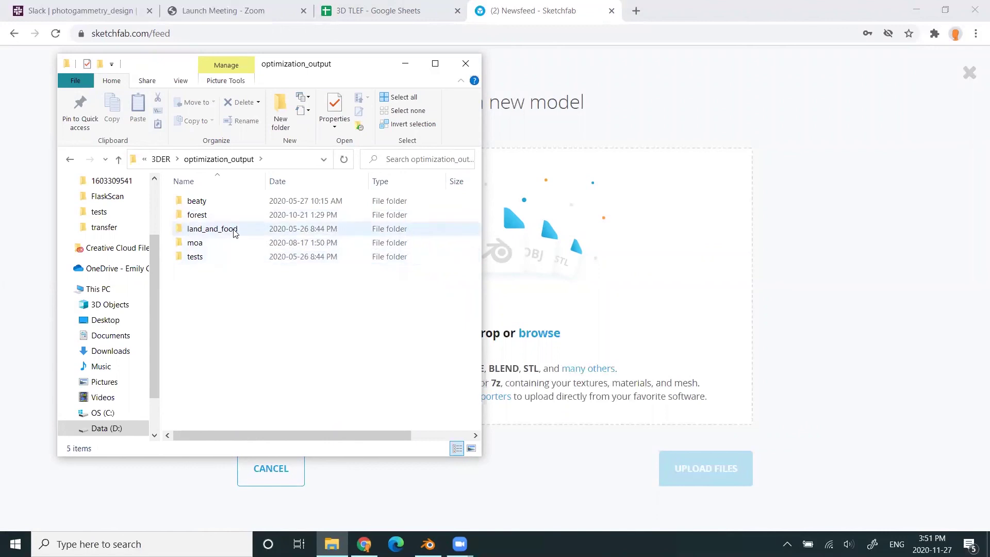
{"action": "double_click", "coordinate": [229, 215]}
{"action": "double_click", "coordinate": [235, 228]}
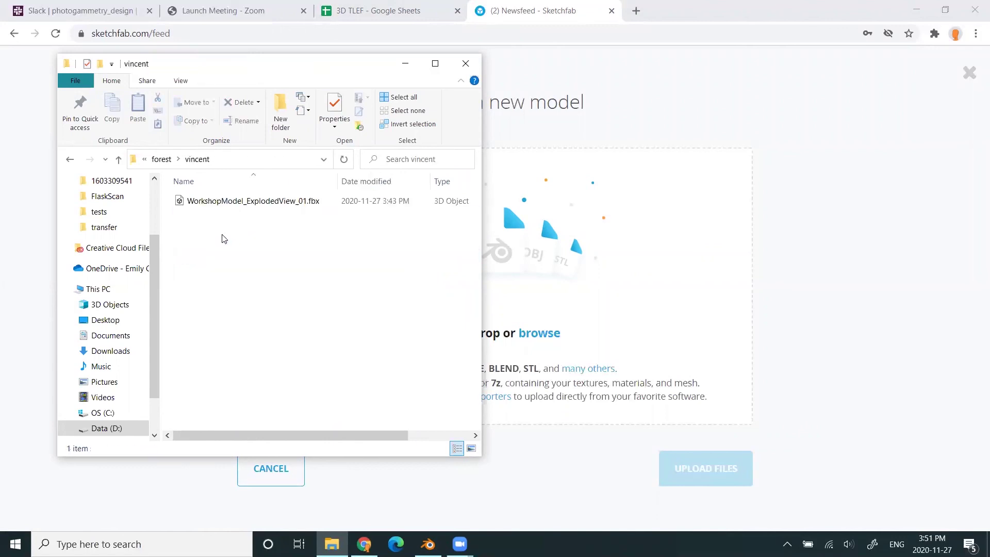
{"action": "mouse_move", "coordinate": [240, 202]}
{"action": "left_mouse_down"}
{"action": "mouse_move", "coordinate": [643, 304]}
{"action": "mouse_move", "coordinate": [601, 281]}
{"action": "left_mouse_up"}
{"action": "left_click", "coordinate": [705, 397]}
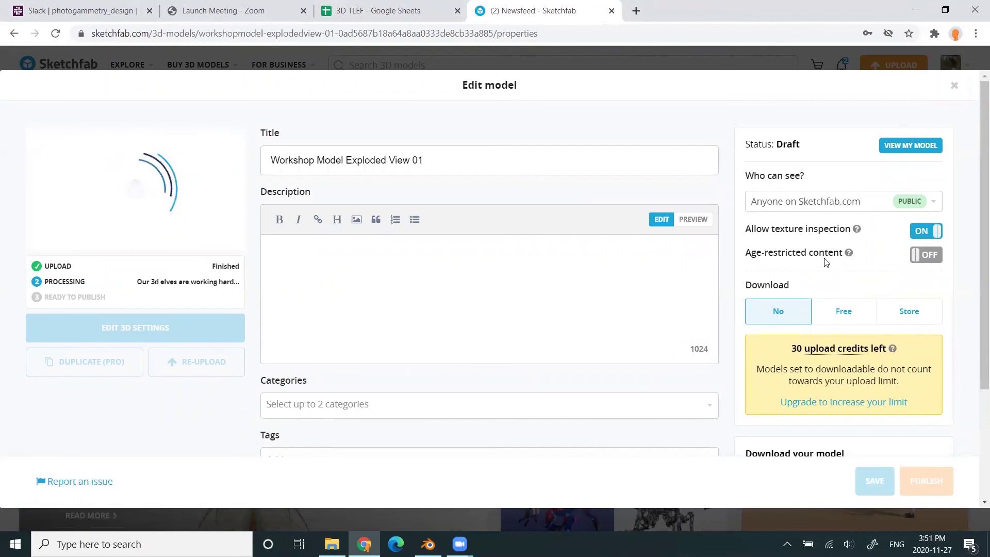
Set the uploaded model's download option to Free and look over its visibility and other properties.
{"action": "left_click", "coordinate": [841, 311]}
{"action": "left_click", "coordinate": [798, 212]}
{"action": "left_click", "coordinate": [789, 210]}
{"action": "scroll", "coordinate": [687, 270], "scroll_direction": "down", "scroll_amount": 3}
{"action": "scroll", "coordinate": [668, 286], "scroll_direction": "up", "scroll_amount": 3}
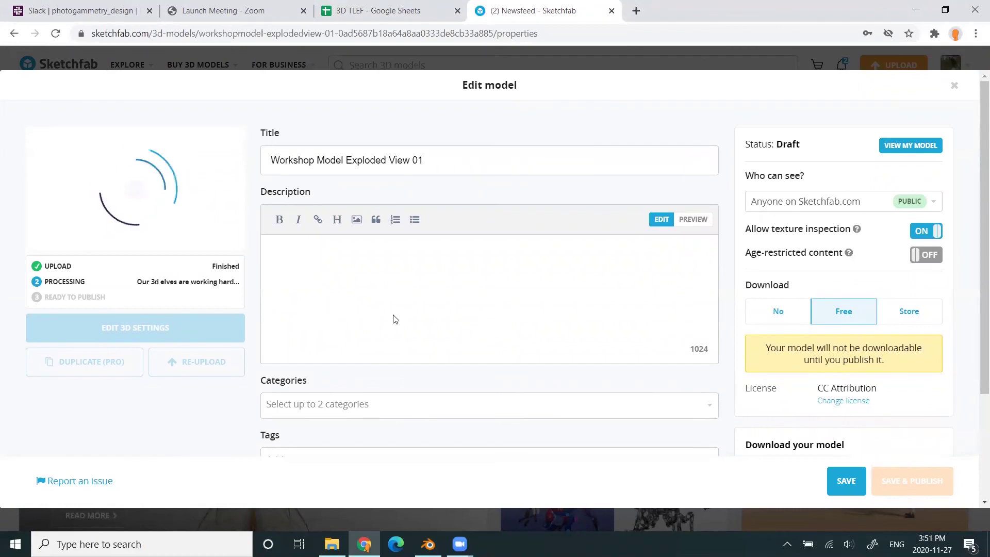
Save the model's properties and open its 3D settings editor.
{"action": "left_click", "coordinate": [133, 218]}
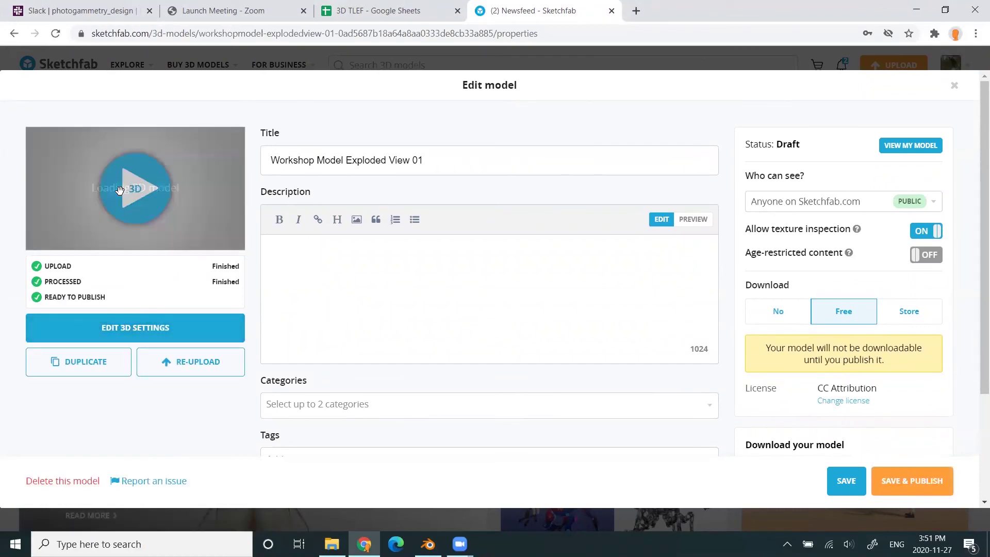
{"action": "left_click", "coordinate": [146, 329]}
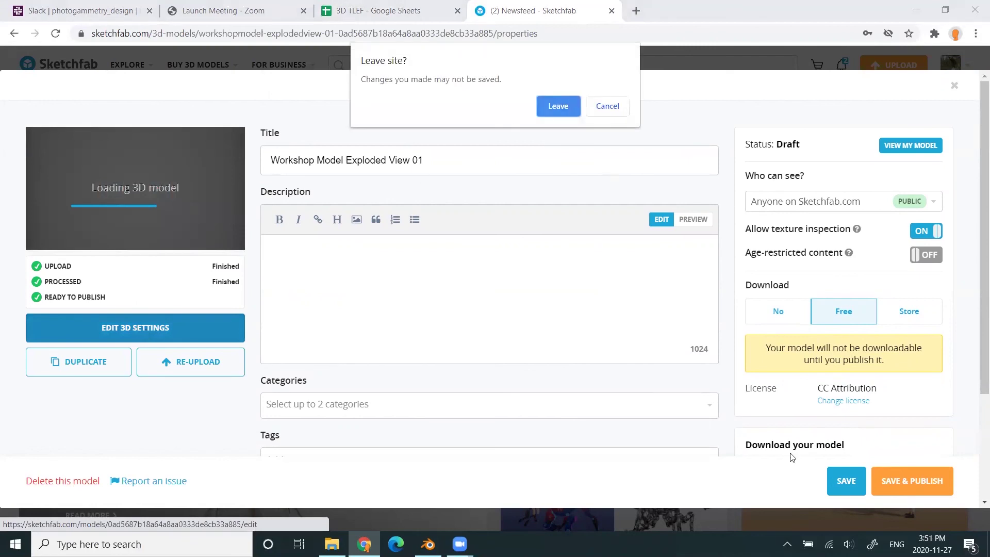
{"action": "left_click", "coordinate": [618, 112]}
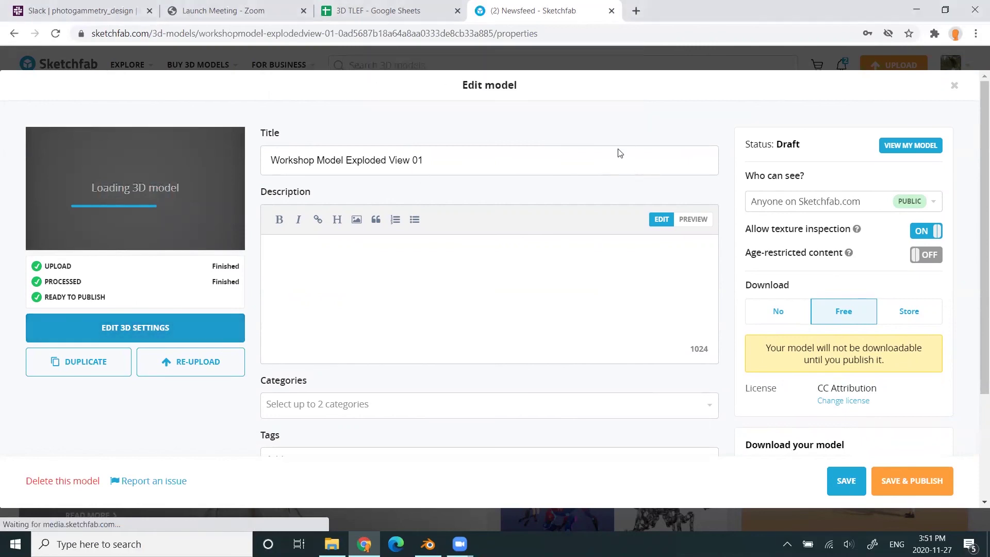
{"action": "left_click", "coordinate": [856, 486]}
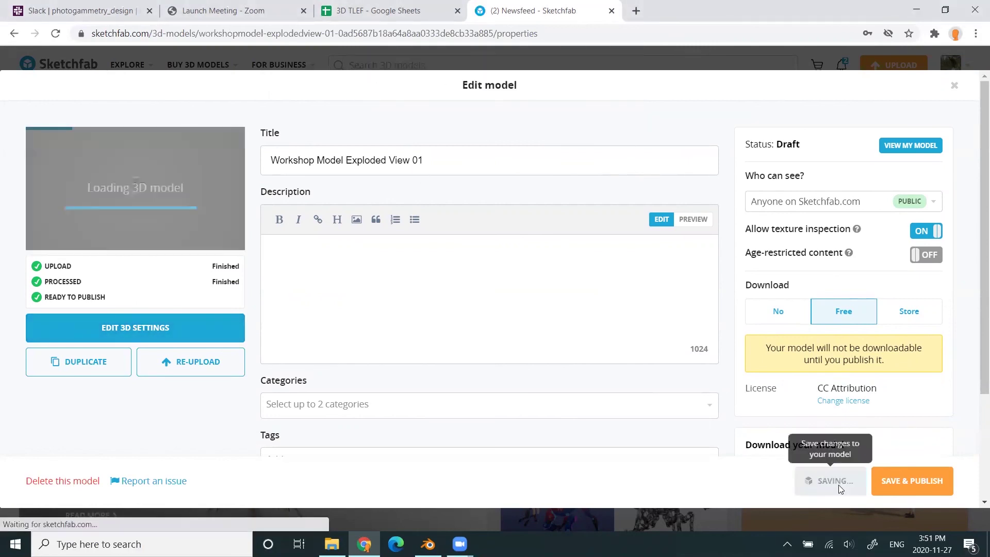
{"action": "left_click", "coordinate": [144, 333]}
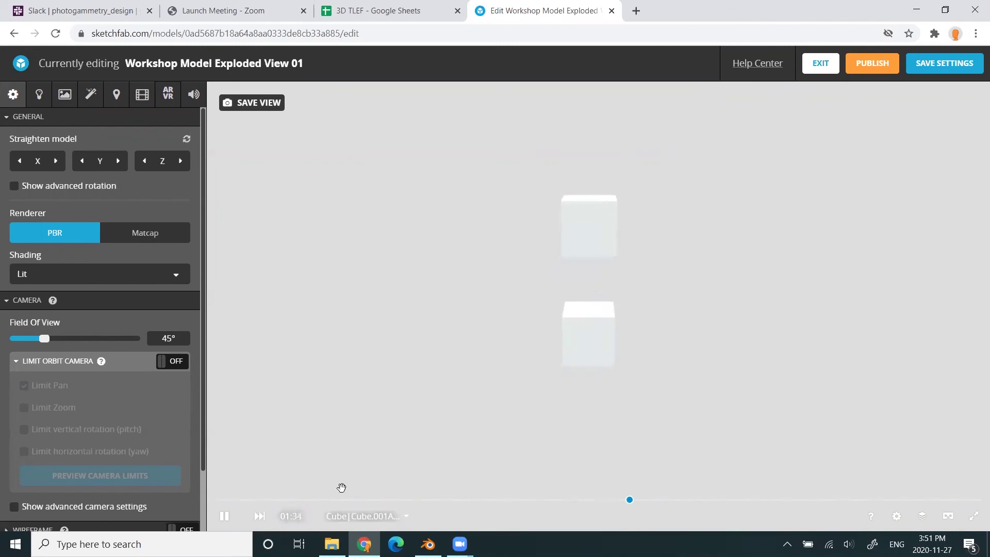
Play the Cube.002|CubeAction and Cube.002|Cube.002Action animations and look through the list of available animations.
{"action": "left_click", "coordinate": [379, 515]}
{"action": "scroll", "coordinate": [424, 478], "scroll_direction": "down", "scroll_amount": 3}
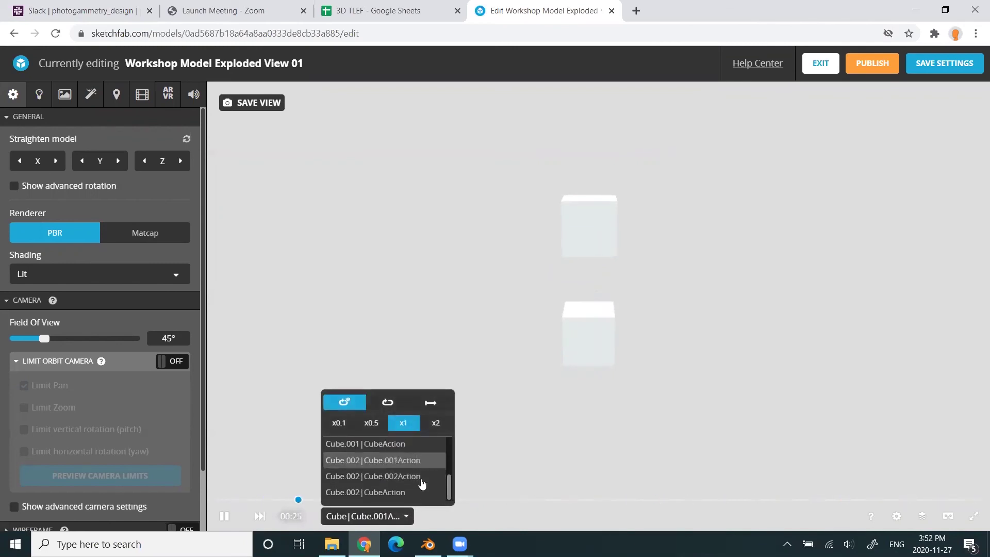
{"action": "left_click", "coordinate": [422, 490]}
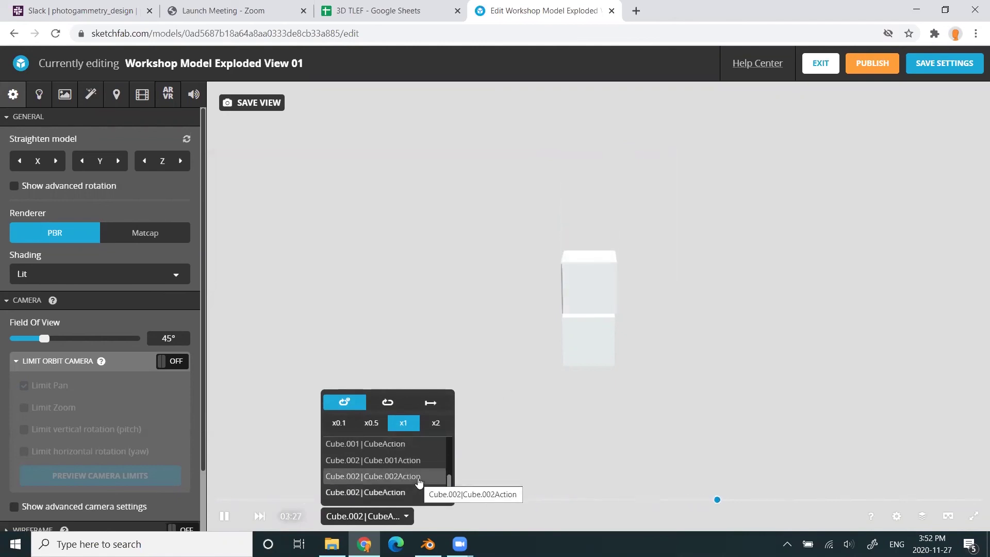
{"action": "scroll", "coordinate": [419, 479], "scroll_direction": "up", "scroll_amount": 4}
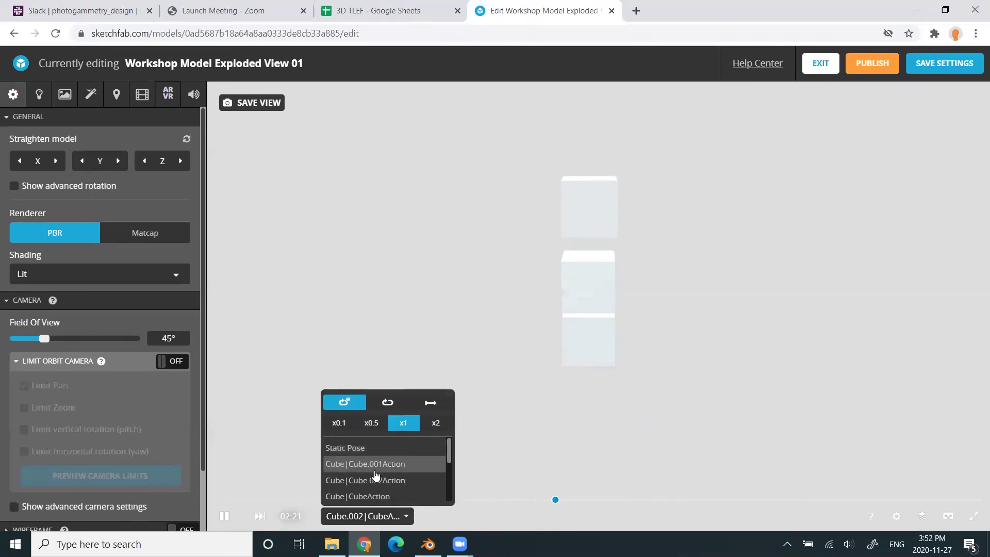
{"action": "scroll", "coordinate": [379, 475], "scroll_direction": "down", "scroll_amount": 4}
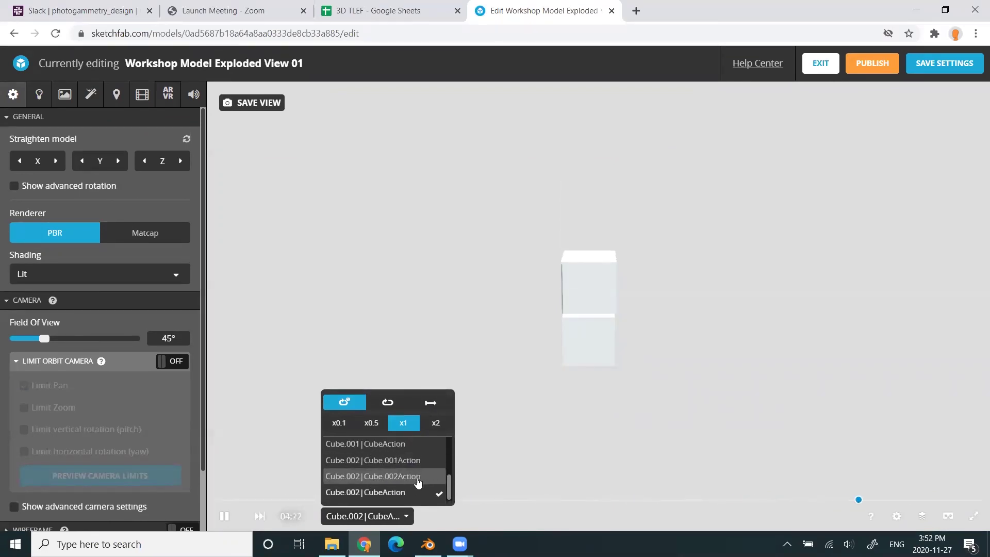
{"action": "left_click", "coordinate": [418, 477]}
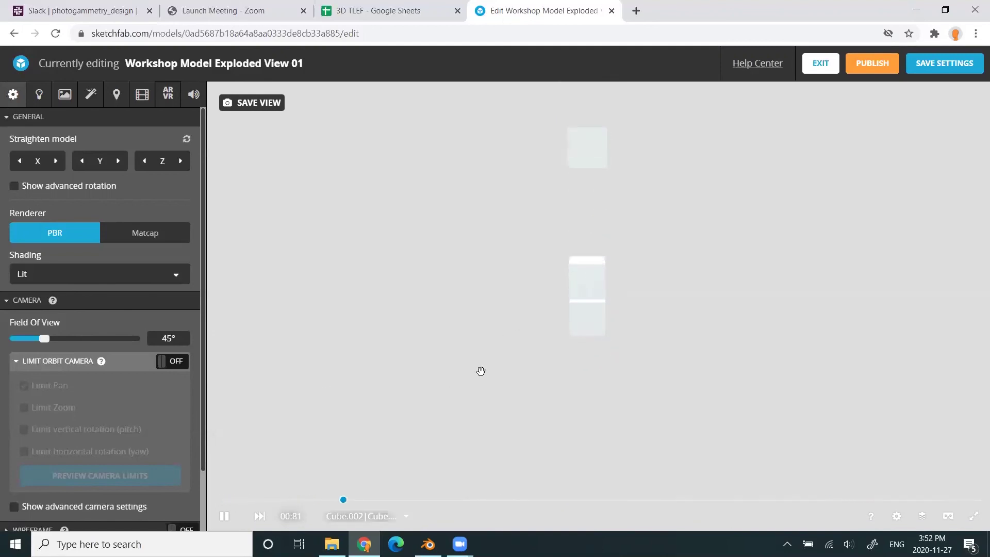
{"action": "left_click", "coordinate": [367, 517]}
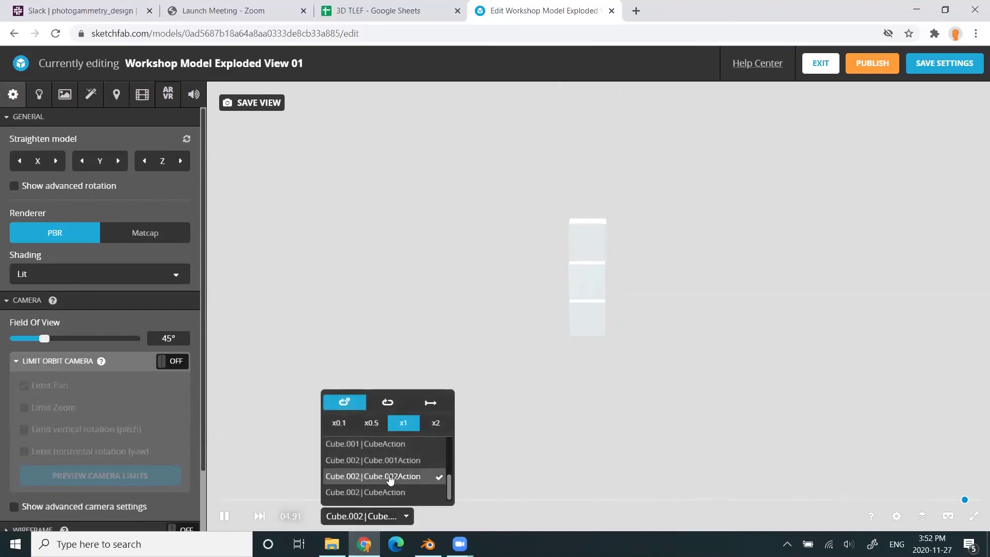
{"action": "scroll", "coordinate": [391, 480], "scroll_direction": "up", "scroll_amount": 3}
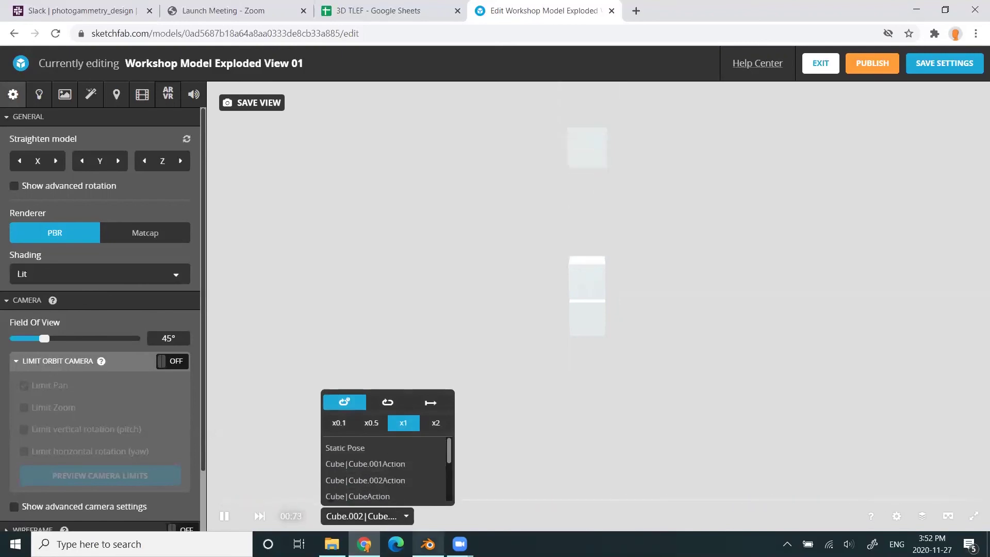
Switch to Blender and scrub the timeline to frame 23.
{"action": "left_click", "coordinate": [428, 543]}
{"action": "left_click_drag", "start_coordinate": [51, 447], "coordinate": [97, 447]}
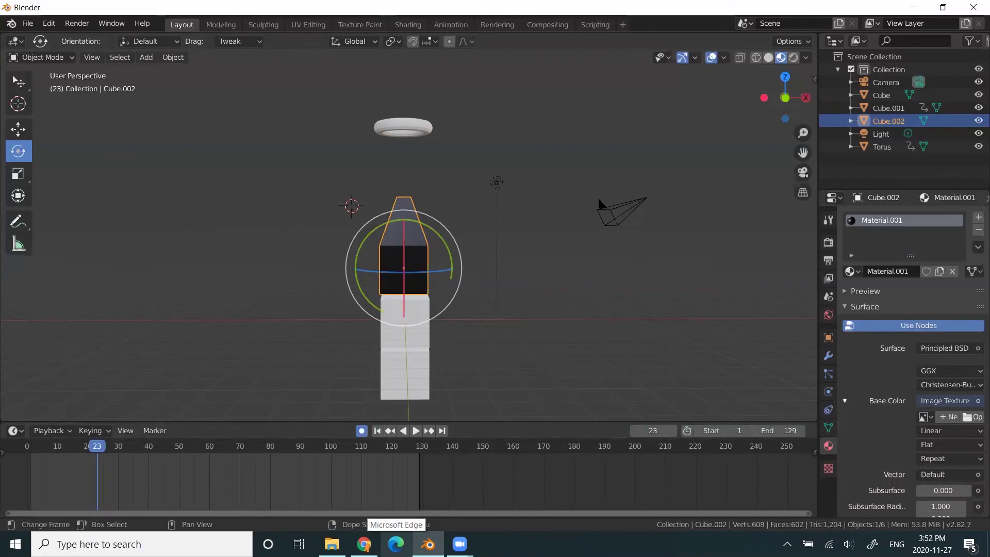
Return to the Sketchfab editor in the browser and set the scene's background to the solid colour #3F3F3F.
{"action": "left_click", "coordinate": [364, 544]}
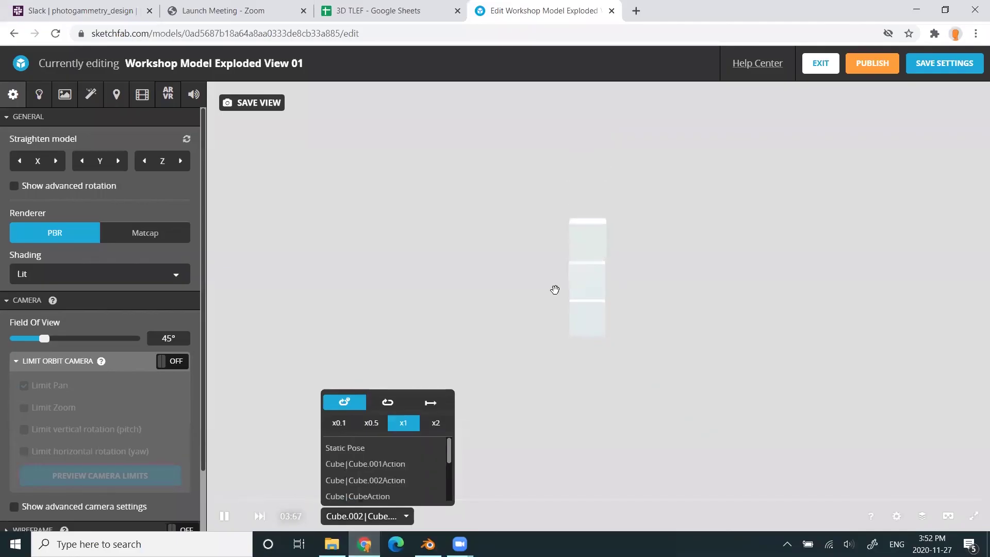
{"action": "scroll", "coordinate": [127, 402], "scroll_direction": "down", "scroll_amount": 2}
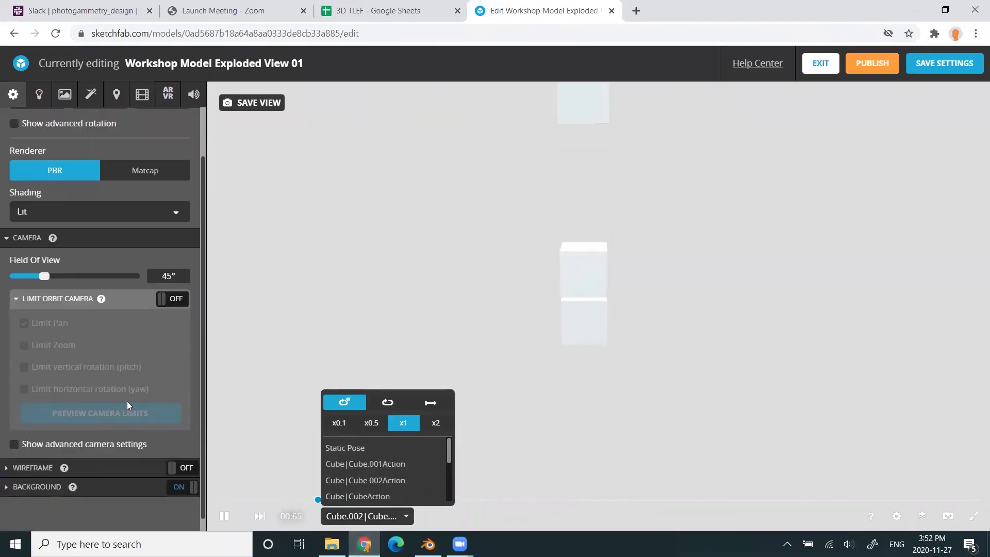
{"action": "left_click", "coordinate": [31, 479]}
{"action": "mouse_move", "coordinate": [51, 454]}
{"action": "left_mouse_down"}
{"action": "mouse_move", "coordinate": [10, 390]}
{"action": "mouse_move", "coordinate": [3, 463]}
{"action": "left_mouse_up"}
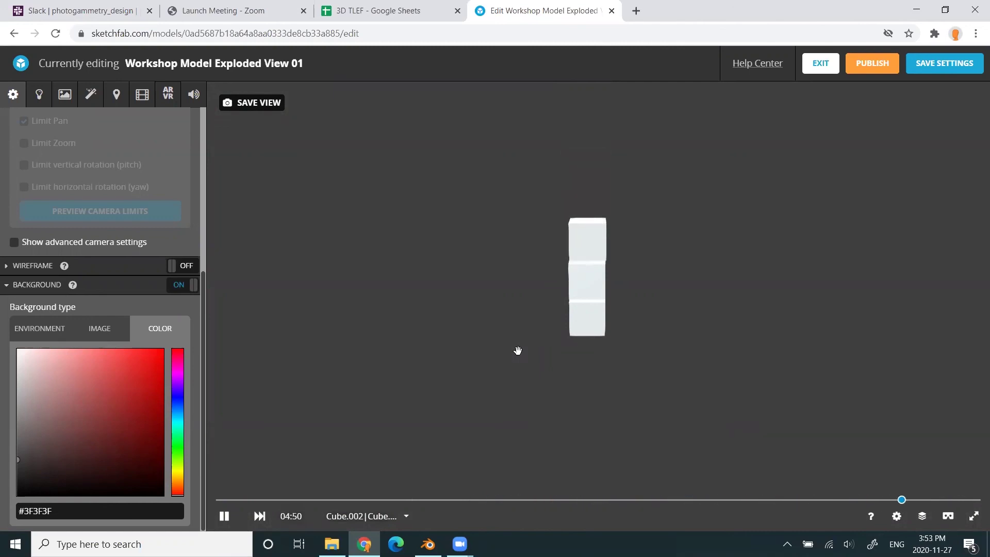
Switch to Blender and move the animation's current frame to 75.
{"action": "mouse_move", "coordinate": [428, 544]}
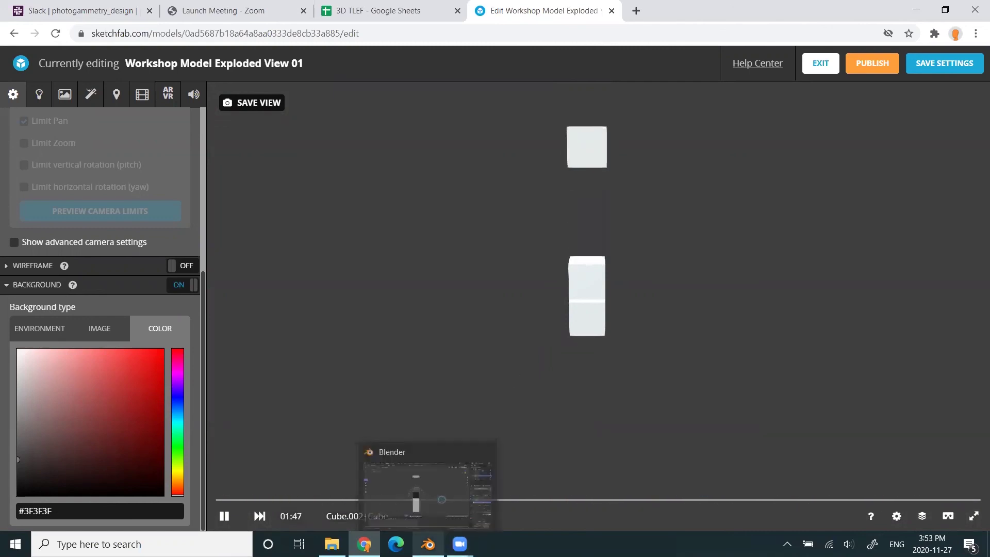
{"action": "left_click", "coordinate": [439, 497]}
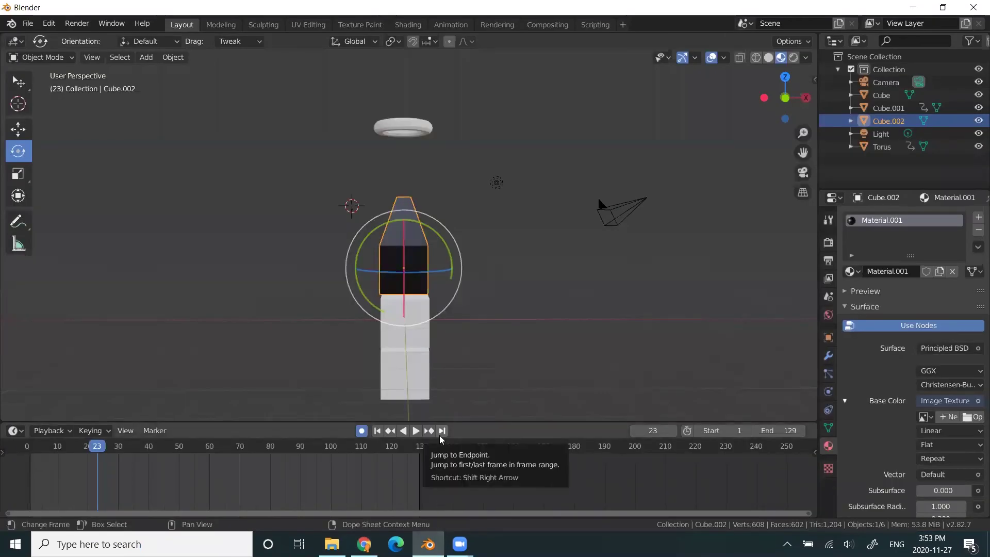
{"action": "left_click_drag", "start_coordinate": [652, 431], "coordinate": [680, 430]}
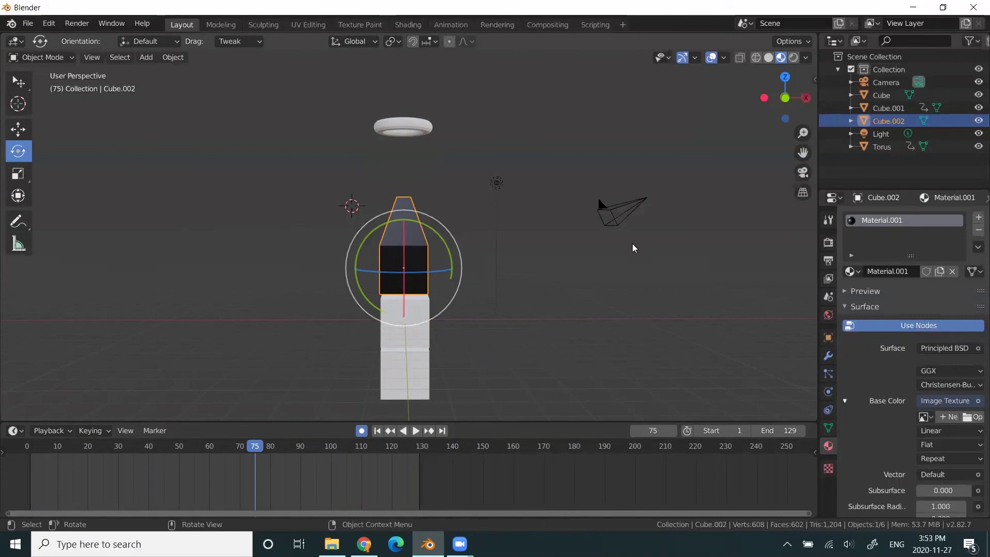
{"action": "left_click", "coordinate": [16, 431]}
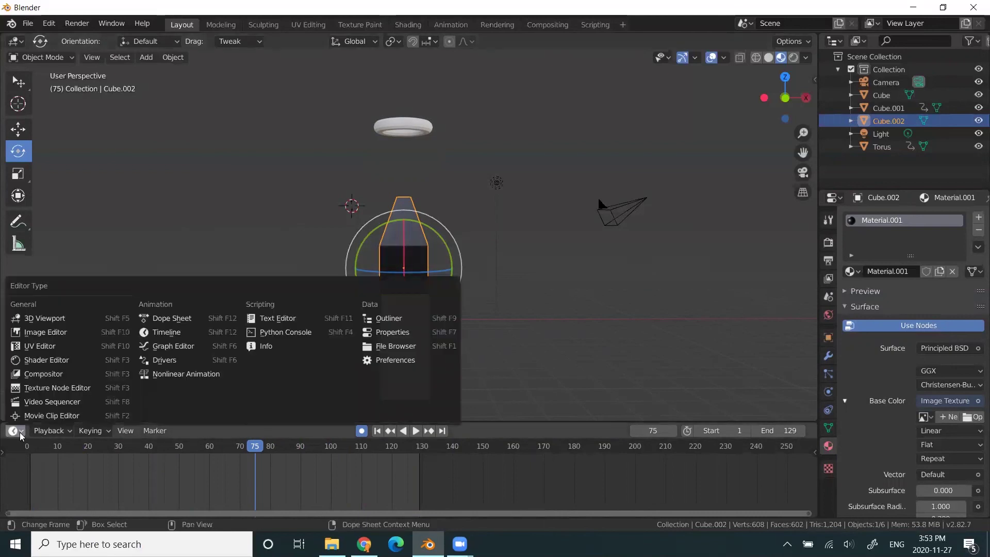
{"action": "left_click", "coordinate": [50, 431]}
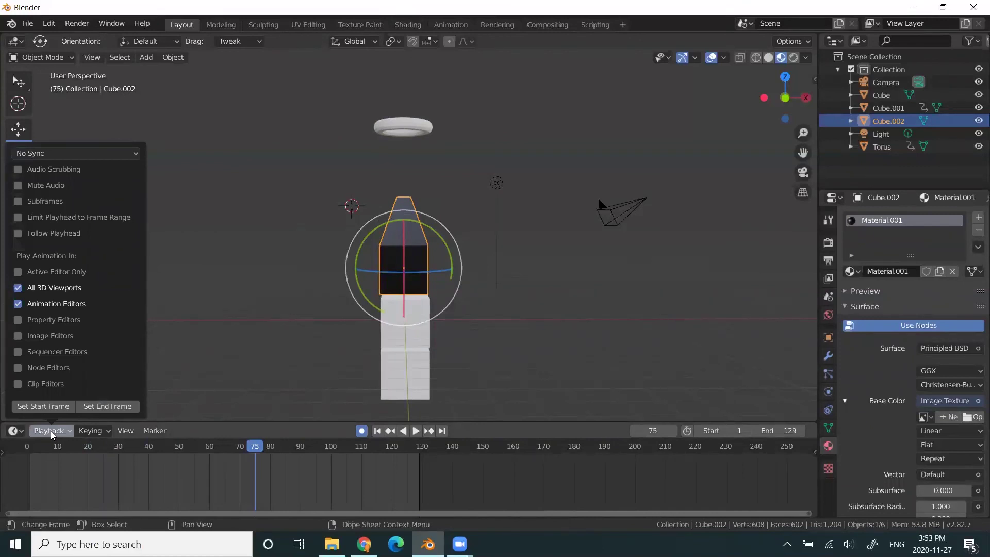
{"action": "left_click", "coordinate": [65, 435]}
{"action": "left_click", "coordinate": [145, 433]}
{"action": "left_click", "coordinate": [143, 435]}
{"action": "left_click", "coordinate": [145, 433]}
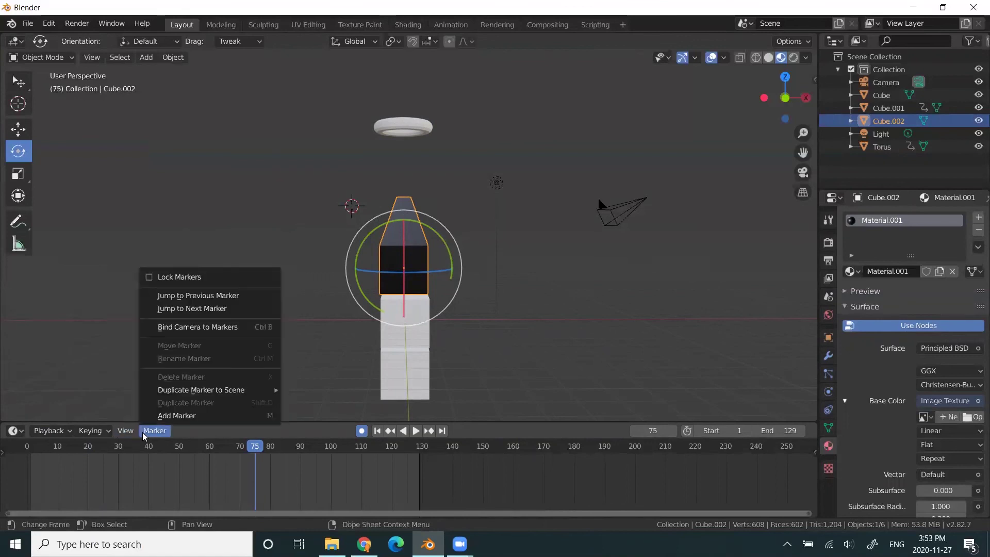
{"action": "left_click", "coordinate": [144, 433]}
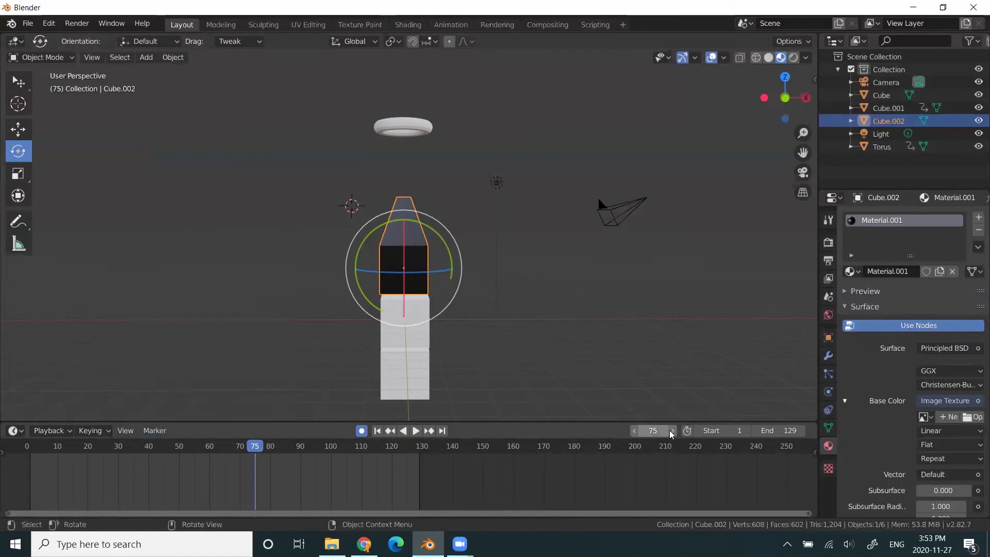